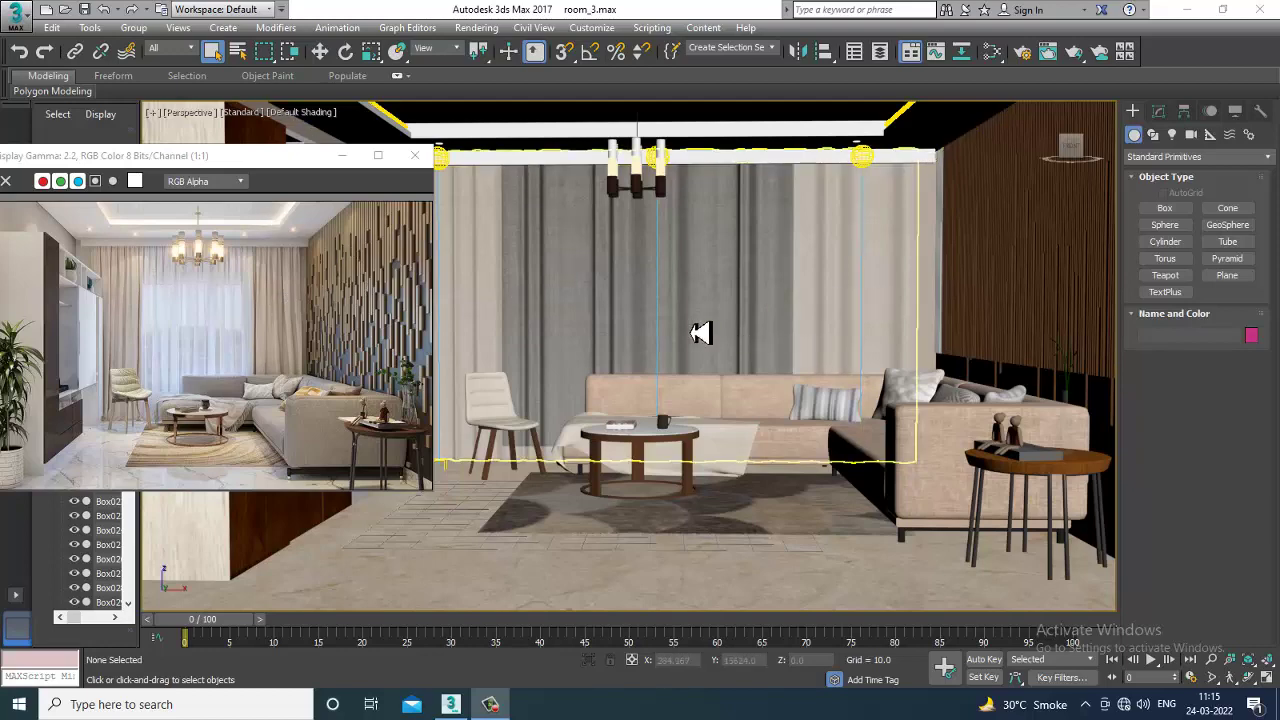
- Select the cylinder light in the ceiling recess along the wood-slat wall, ready for moving
{"action": "mouse_move", "coordinate": [772, 318]}
{"action": "middle_mouse_down", "text": "alt"}
{"action": "mouse_move", "coordinate": [789, 318]}
{"action": "mouse_move", "coordinate": [775, 318]}
{"action": "middle_mouse_up", "text": "alt"}
{"action": "middle_click_drag", "start_coordinate": [645, 300], "coordinate": [714, 308]}
{"action": "left_click_drag", "start_coordinate": [292, 158], "coordinate": [166, 150]}
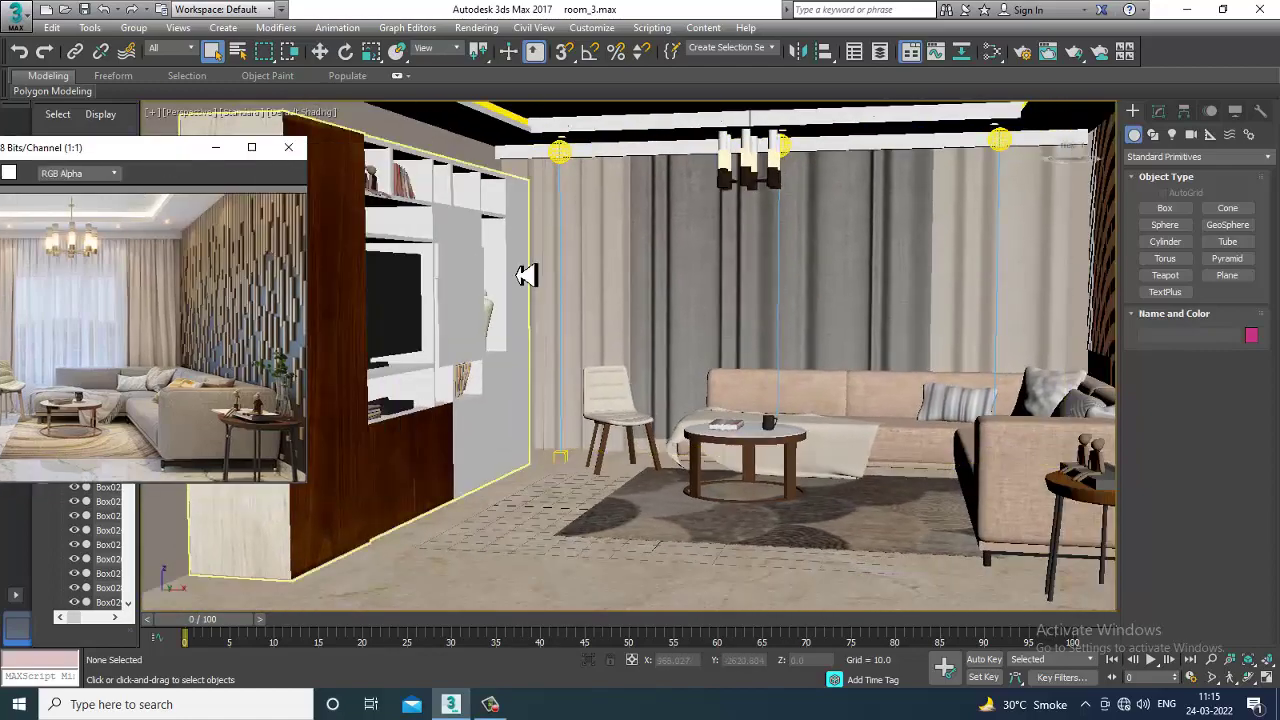
{"action": "middle_click_drag", "start_coordinate": [840, 355], "coordinate": [752, 400], "text": "alt"}
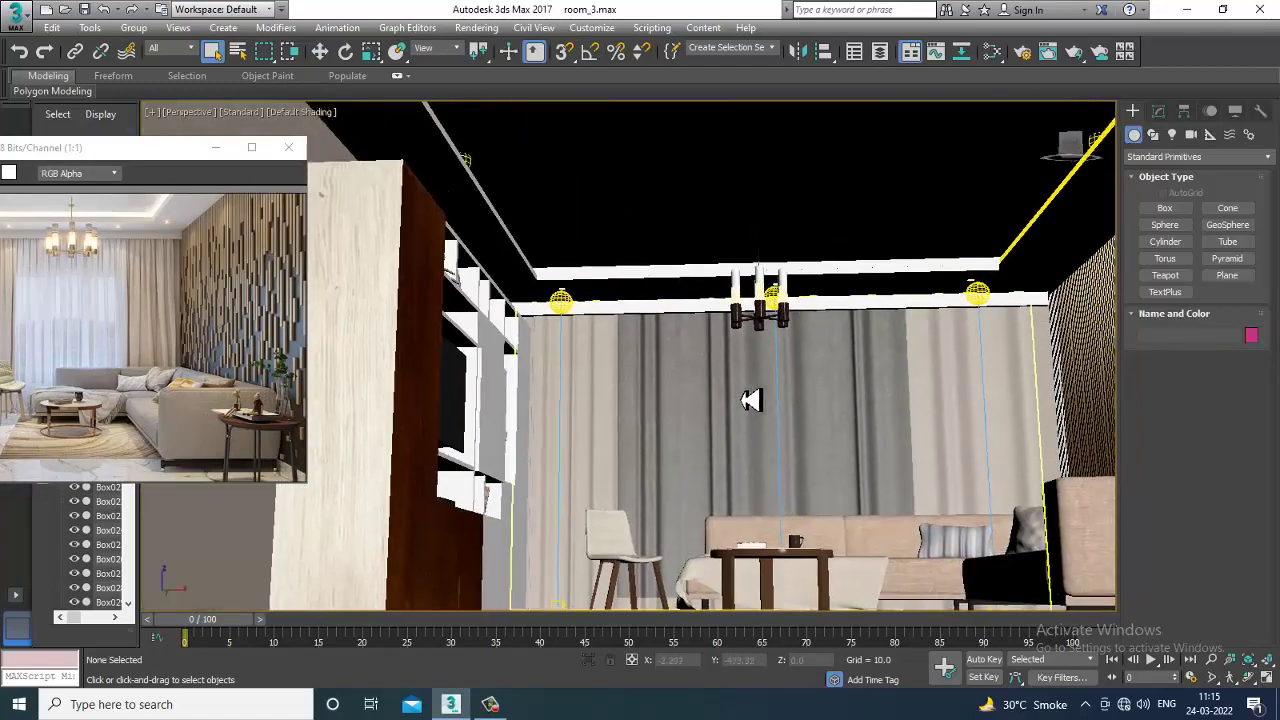
{"action": "left_click_drag", "start_coordinate": [733, 411], "coordinate": [893, 414]}
{"action": "scroll", "coordinate": [893, 414], "scroll_direction": "down", "scroll_amount": 3}
{"action": "middle_click_drag", "start_coordinate": [874, 403], "coordinate": [778, 398], "text": "alt"}
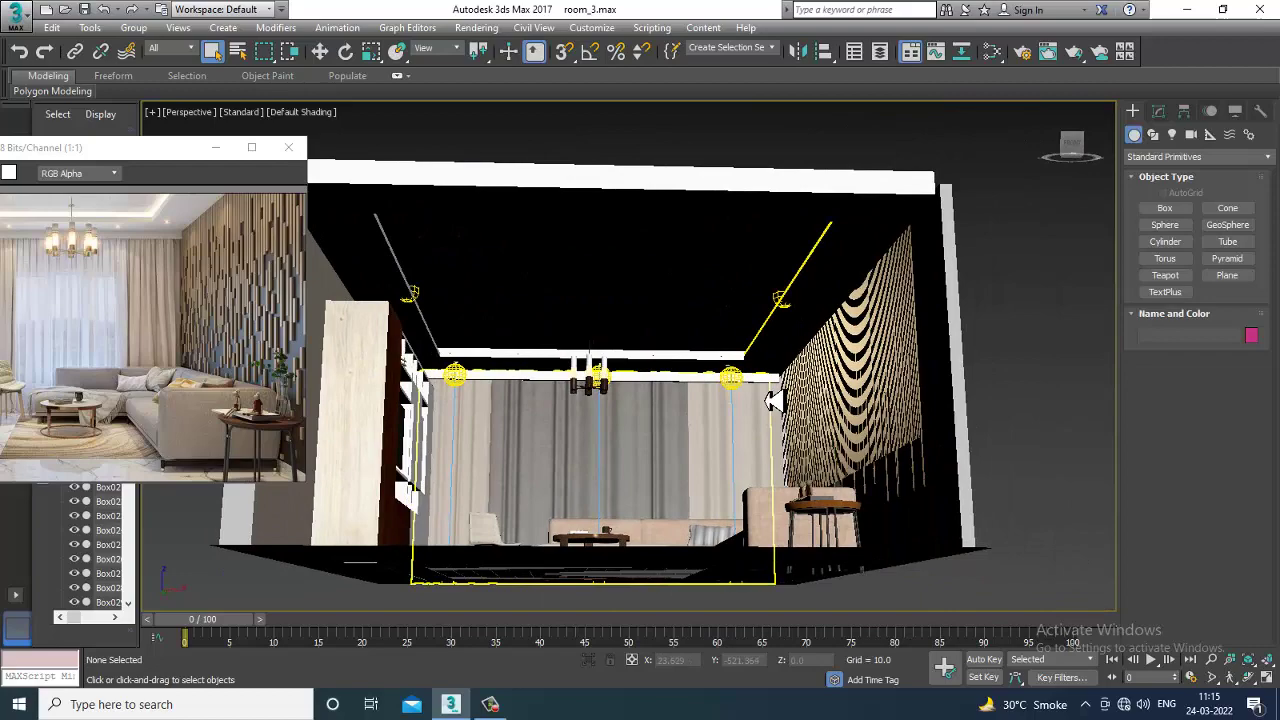
{"action": "left_click", "coordinate": [783, 305]}
{"action": "middle_click_drag", "start_coordinate": [812, 322], "coordinate": [838, 350], "text": "alt"}
{"action": "scroll", "coordinate": [838, 350], "scroll_direction": "up", "scroll_amount": 3}
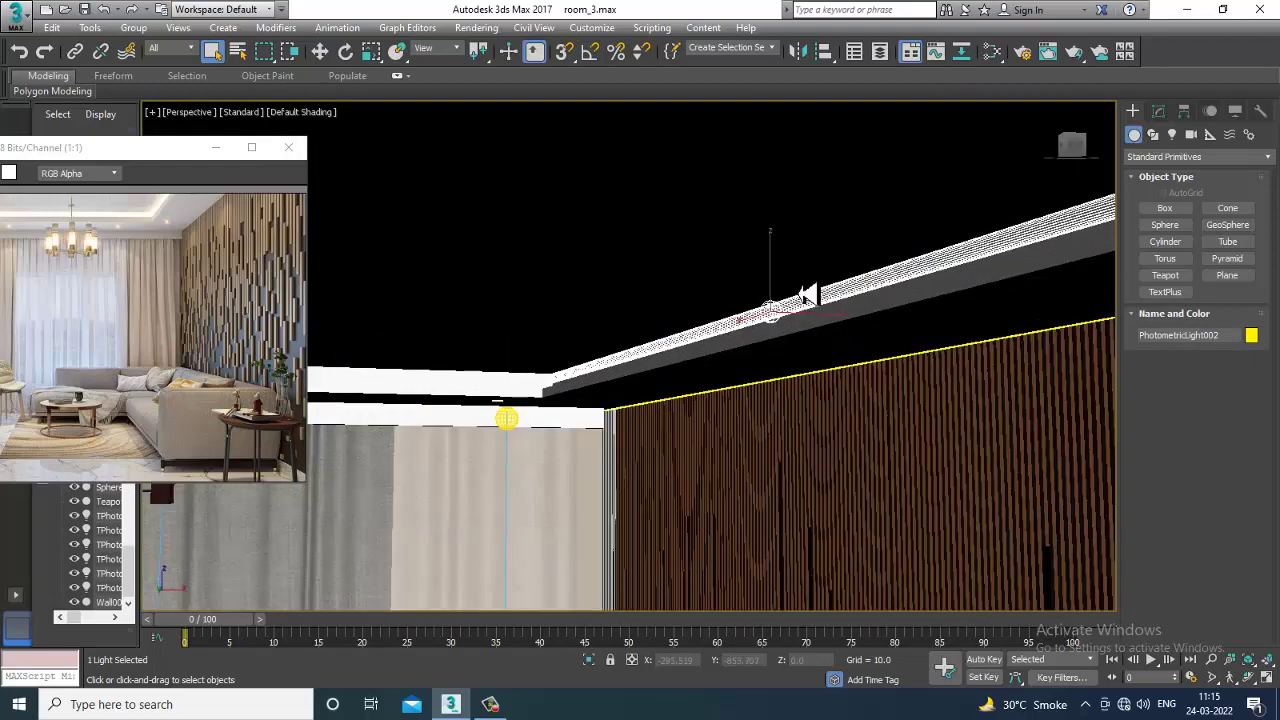
{"action": "key", "text": "w"}
{"action": "left_click_drag", "start_coordinate": [783, 281], "coordinate": [795, 286]}
{"action": "middle_click_drag", "start_coordinate": [808, 301], "coordinate": [794, 343], "text": "alt"}
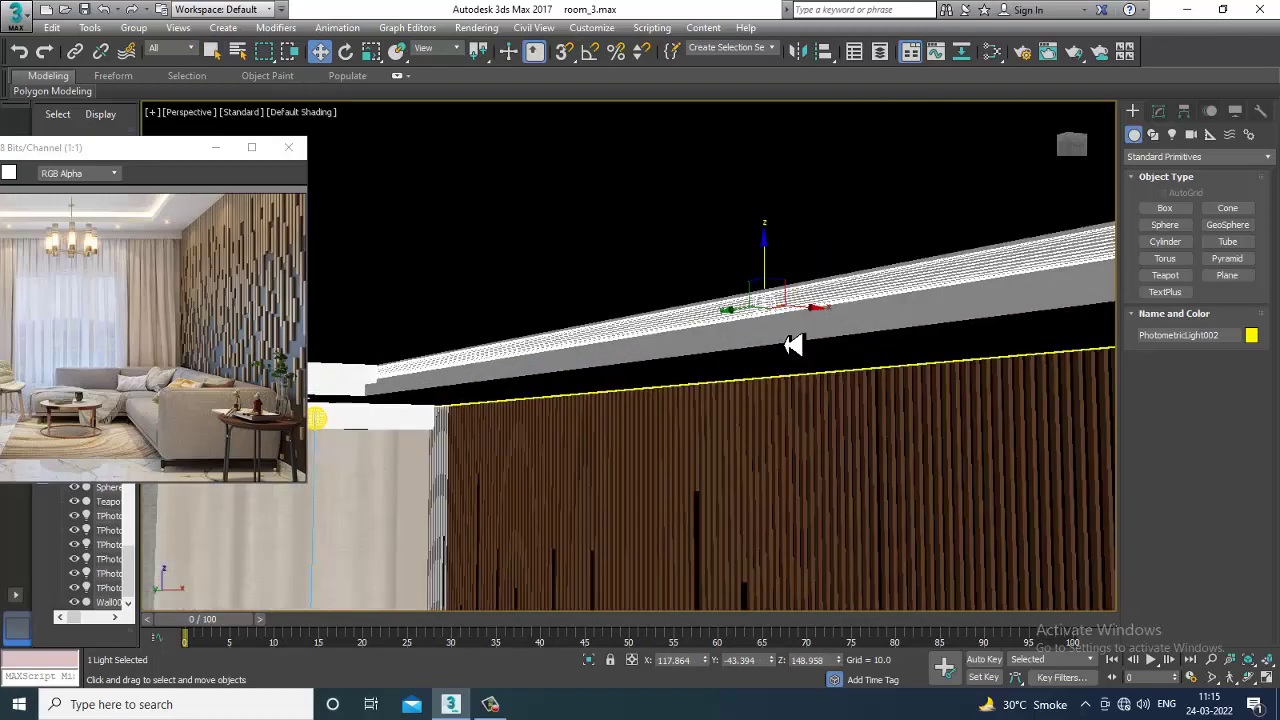
- Isolate the ceiling with the slat-wall cylinder light, examine how the light sits in the recess, and end the isolation
{"action": "left_click", "coordinate": [668, 231], "text": "ctrl"}
{"action": "key", "text": "alt+q"}
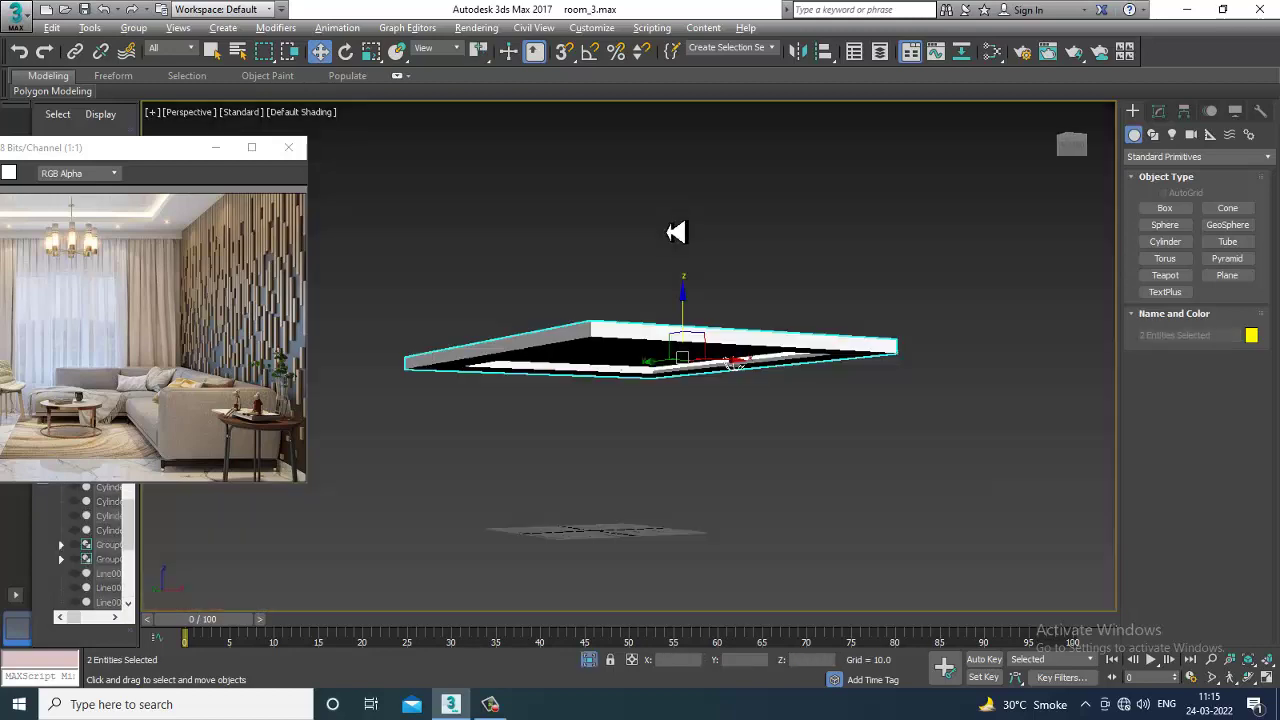
{"action": "middle_click_drag", "start_coordinate": [820, 405], "coordinate": [830, 242], "text": "alt"}
{"action": "left_click", "coordinate": [834, 237]}
{"action": "scroll", "coordinate": [833, 237], "scroll_direction": "up", "scroll_amount": 6}
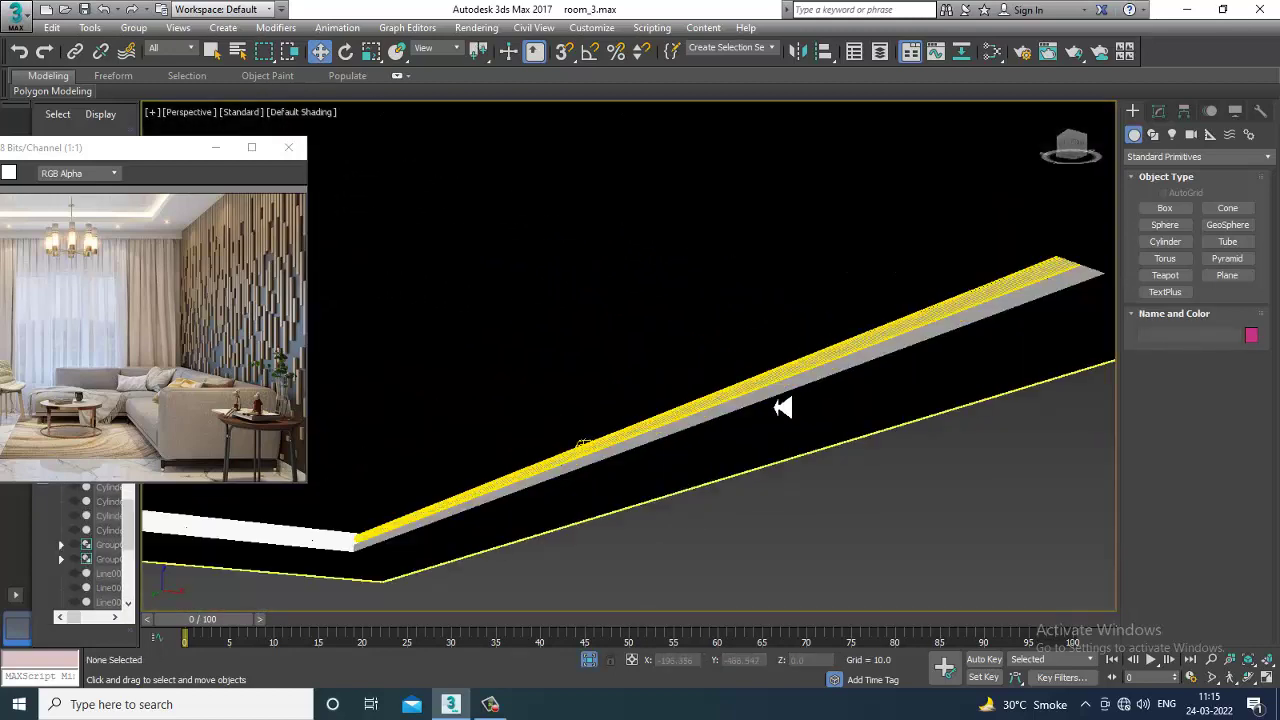
{"action": "left_click", "coordinate": [763, 388]}
{"action": "mouse_move", "coordinate": [793, 410]}
{"action": "middle_mouse_down", "text": "alt"}
{"action": "mouse_move", "coordinate": [934, 426]}
{"action": "mouse_move", "coordinate": [982, 415]}
{"action": "mouse_move", "coordinate": [889, 454]}
{"action": "mouse_move", "coordinate": [820, 446]}
{"action": "mouse_move", "coordinate": [840, 461]}
{"action": "mouse_move", "coordinate": [834, 437]}
{"action": "middle_mouse_up", "text": "alt"}
{"action": "key", "text": "F3"}
{"action": "key", "text": "F3"}
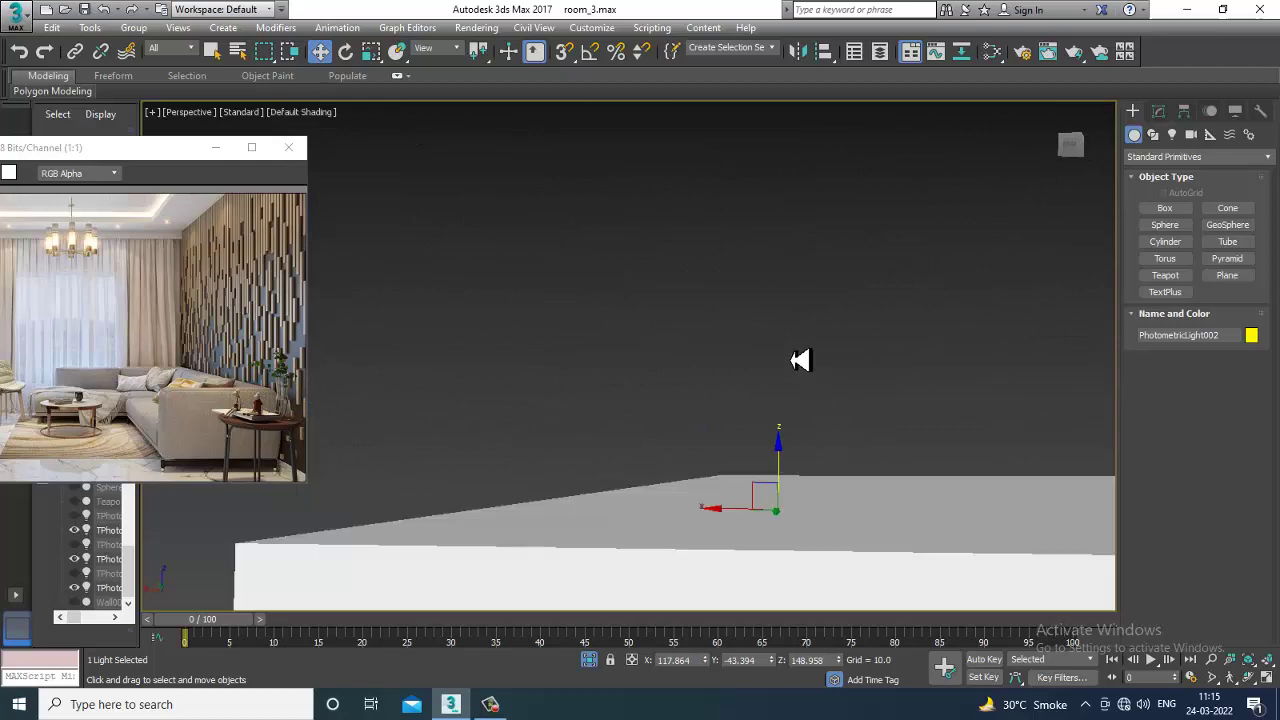
{"action": "right_click", "coordinate": [760, 265]}
{"action": "left_click", "coordinate": [812, 147]}
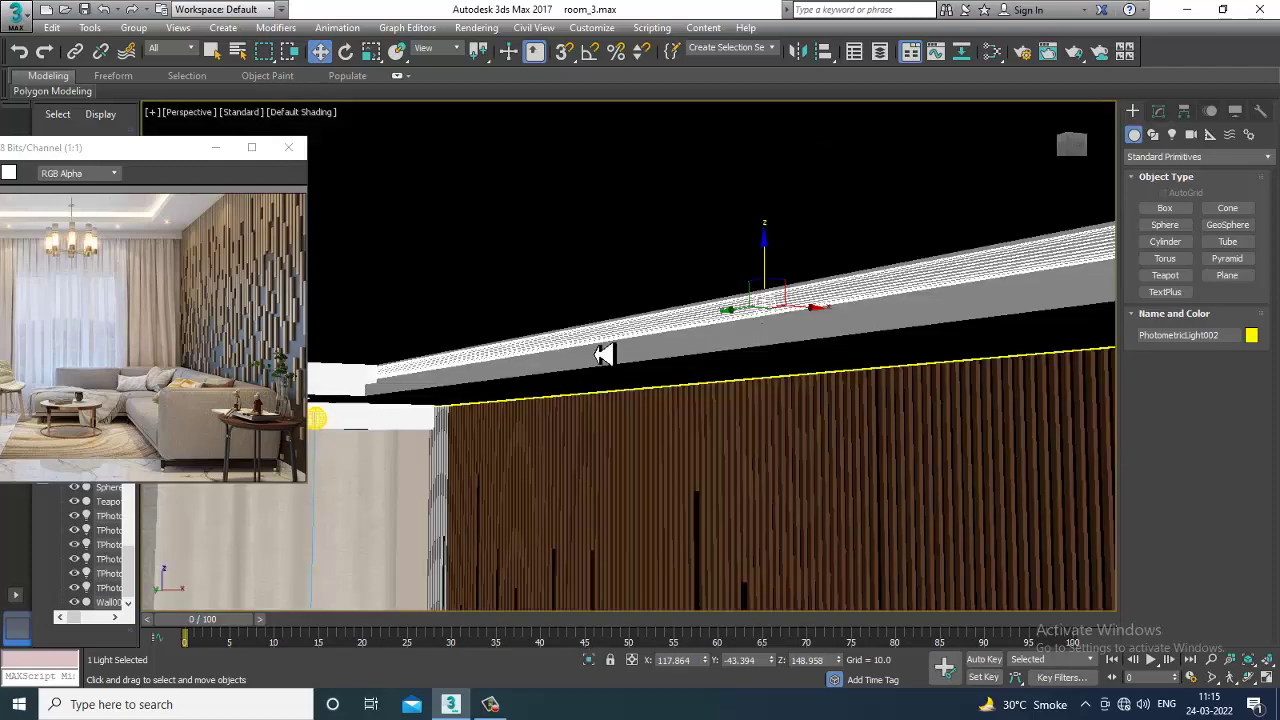
- In the Top view, make one independent copy of the slat-wall cylinder light near the middle of the room
{"action": "key", "text": "alt+w"}
{"action": "key", "text": "alt+w"}
{"action": "key", "text": "F3"}
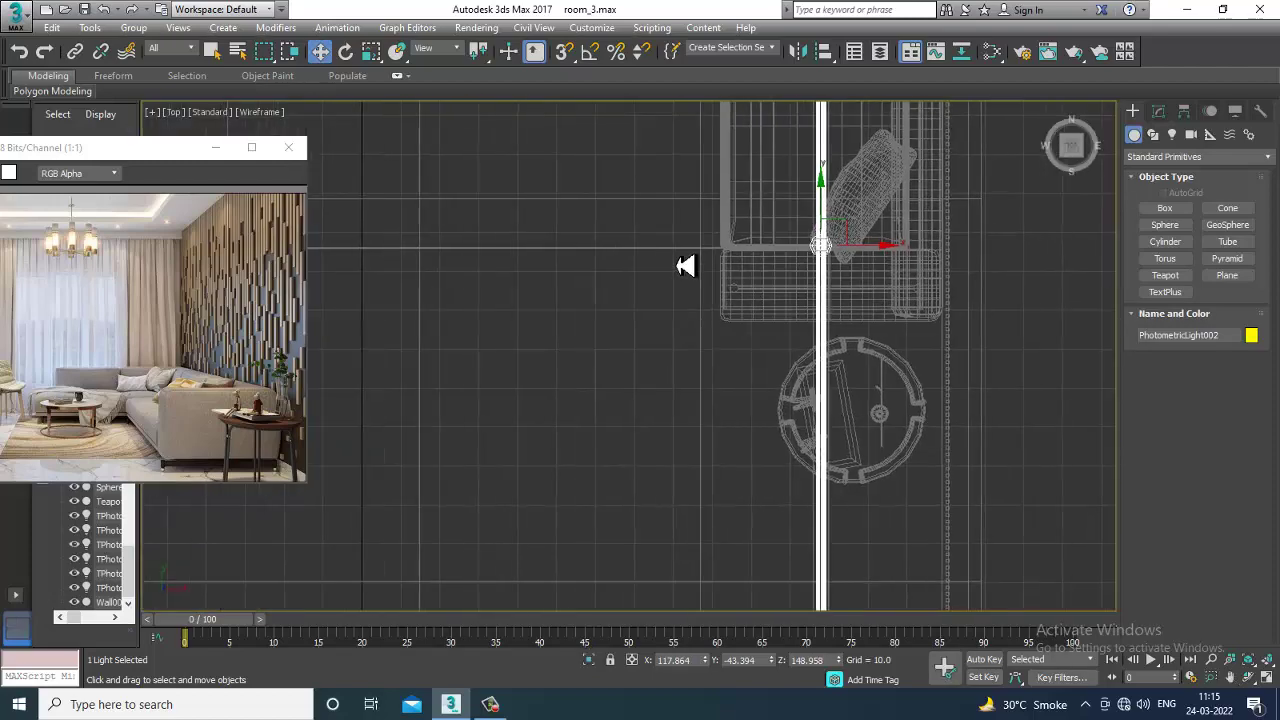
{"action": "scroll", "coordinate": [800, 271], "scroll_direction": "down", "scroll_amount": 8}
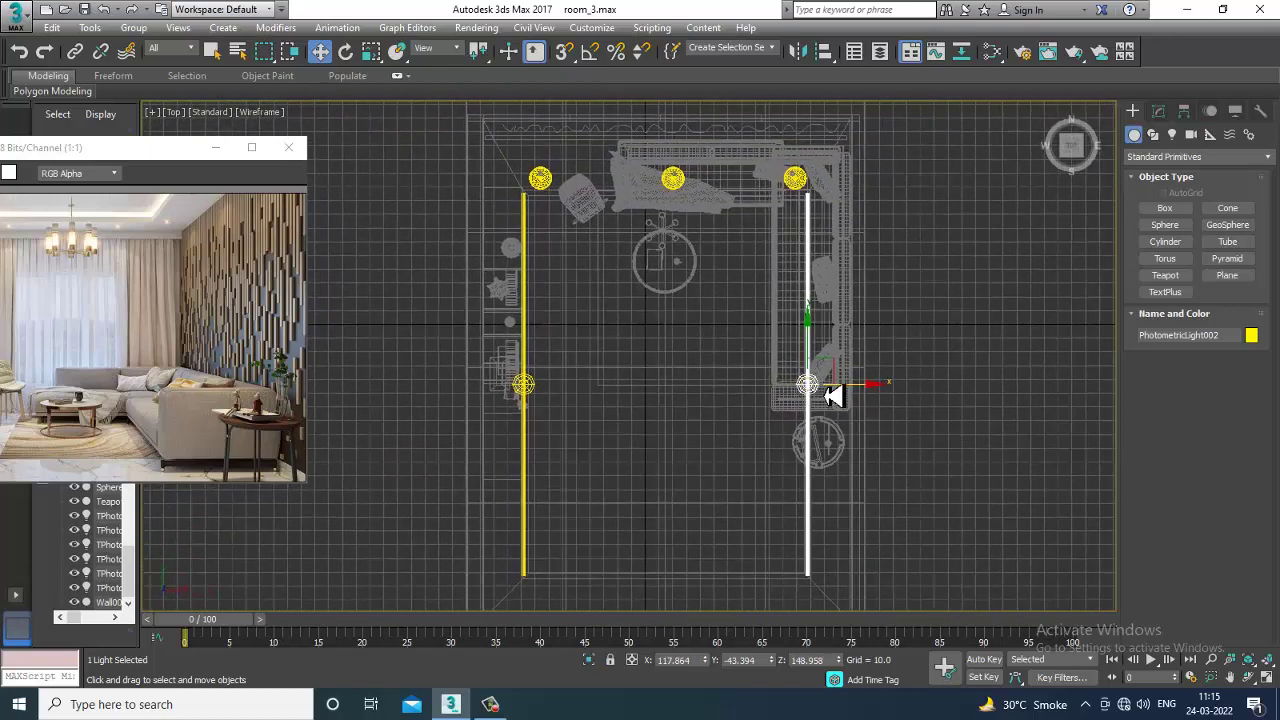
{"action": "left_click_drag", "start_coordinate": [875, 395], "coordinate": [724, 376], "text": "shift"}
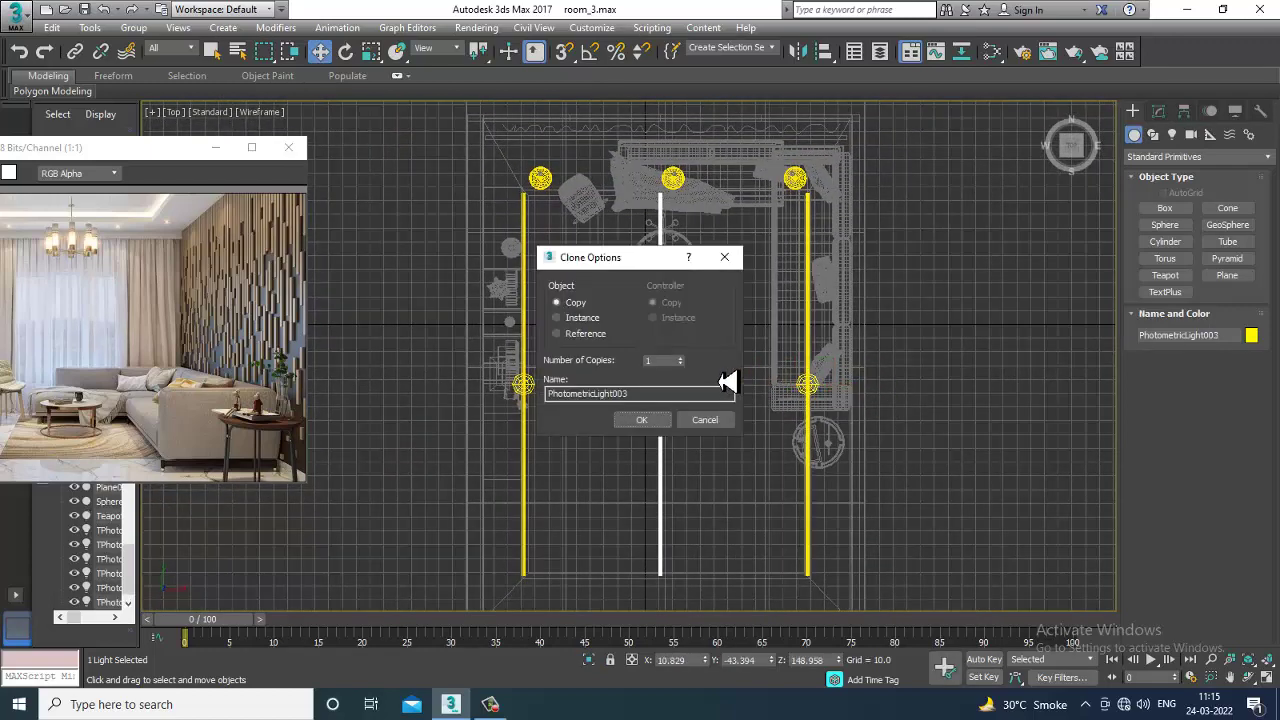
{"action": "left_click", "coordinate": [648, 421]}
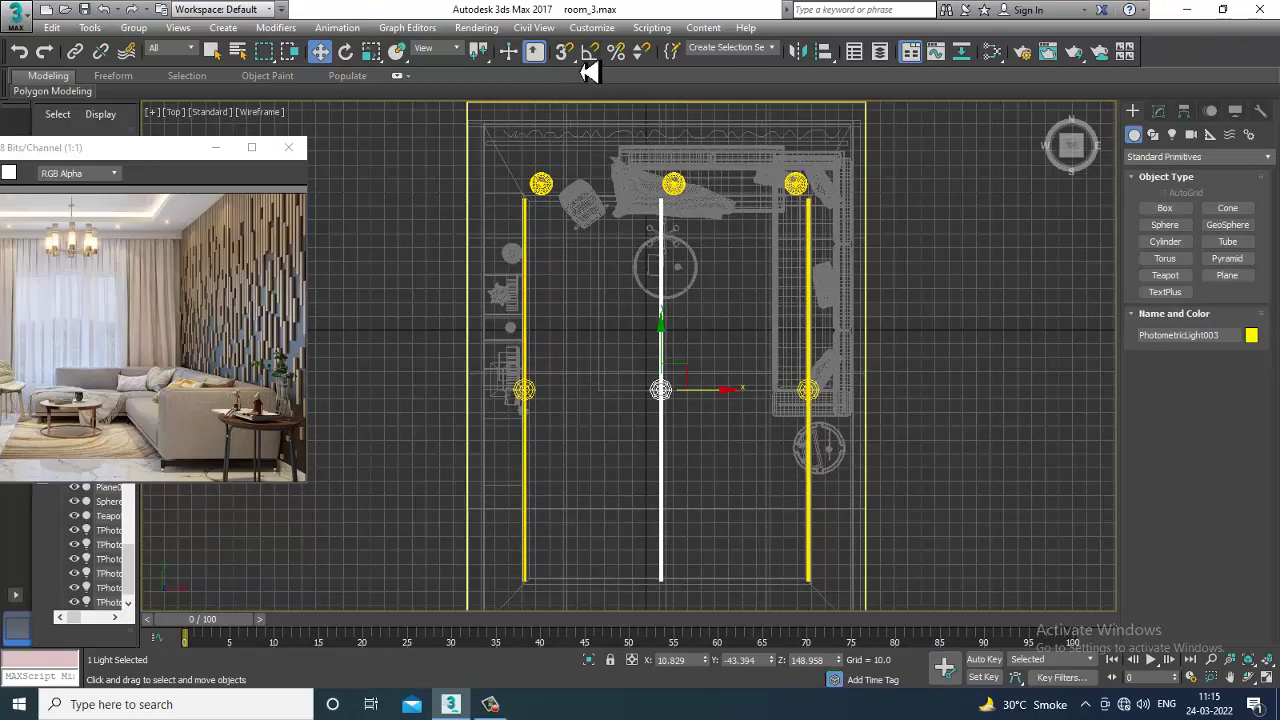
- Turn on angle snapping and rotate the copied light 90 degrees about Z so it runs across the room
{"action": "right_click", "coordinate": [590, 52]}
{"action": "left_click", "coordinate": [741, 243]}
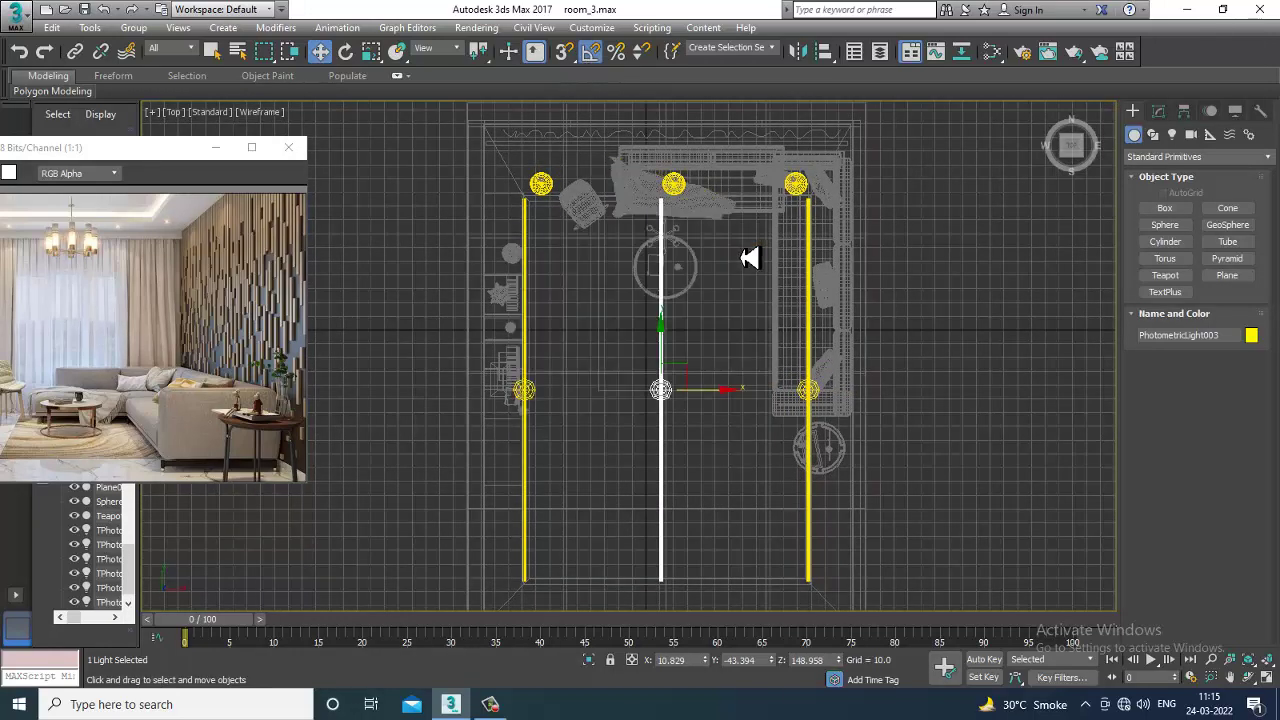
{"action": "key", "text": "e"}
{"action": "left_click_drag", "start_coordinate": [695, 455], "coordinate": [700, 449]}
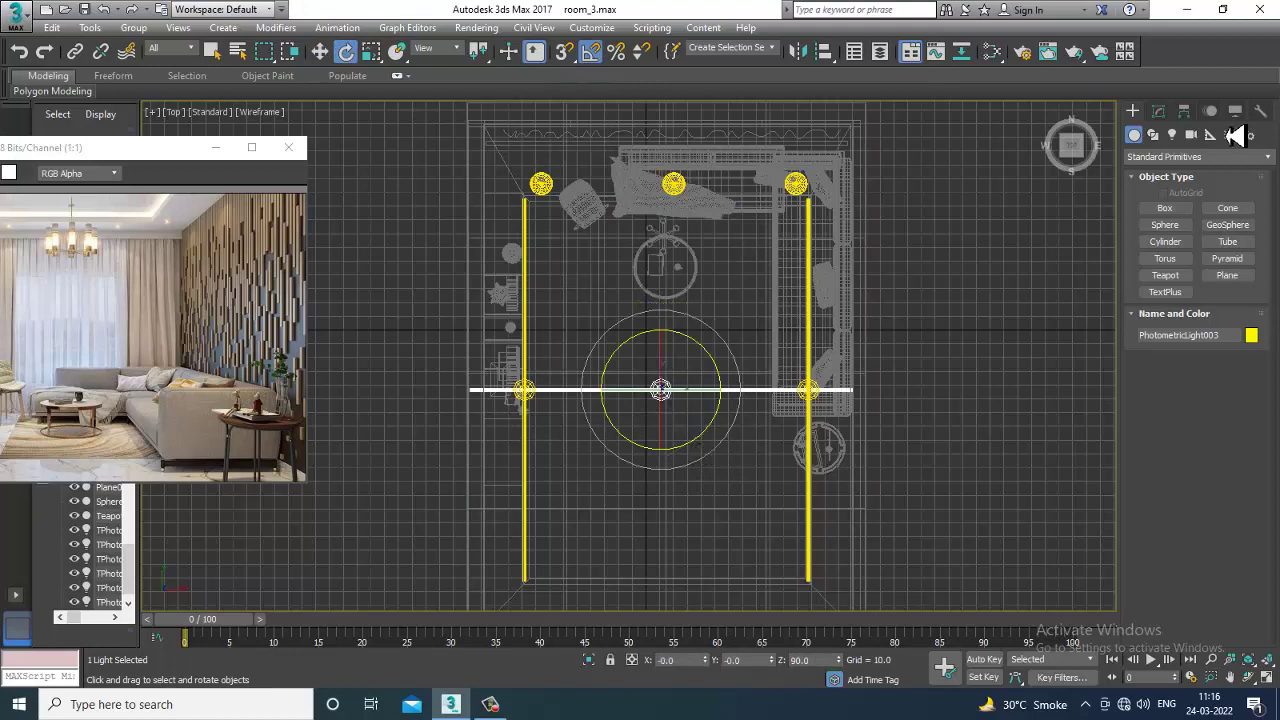
- Shorten the rotated cylinder light to a length of about 211.244
{"action": "key", "text": "w"}
{"action": "left_click", "coordinate": [1158, 111]}
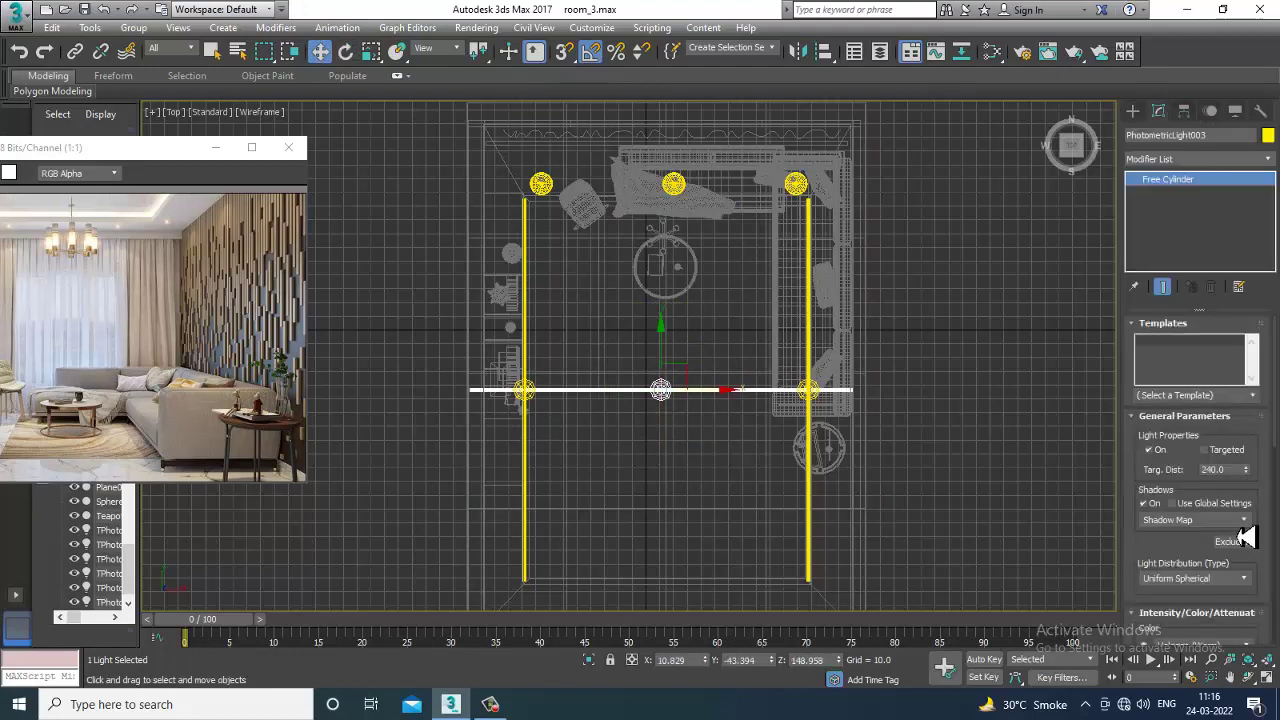
{"action": "left_click_drag", "start_coordinate": [1185, 570], "coordinate": [1157, 162]}
{"action": "left_click_drag", "start_coordinate": [1248, 587], "coordinate": [1251, 598]}
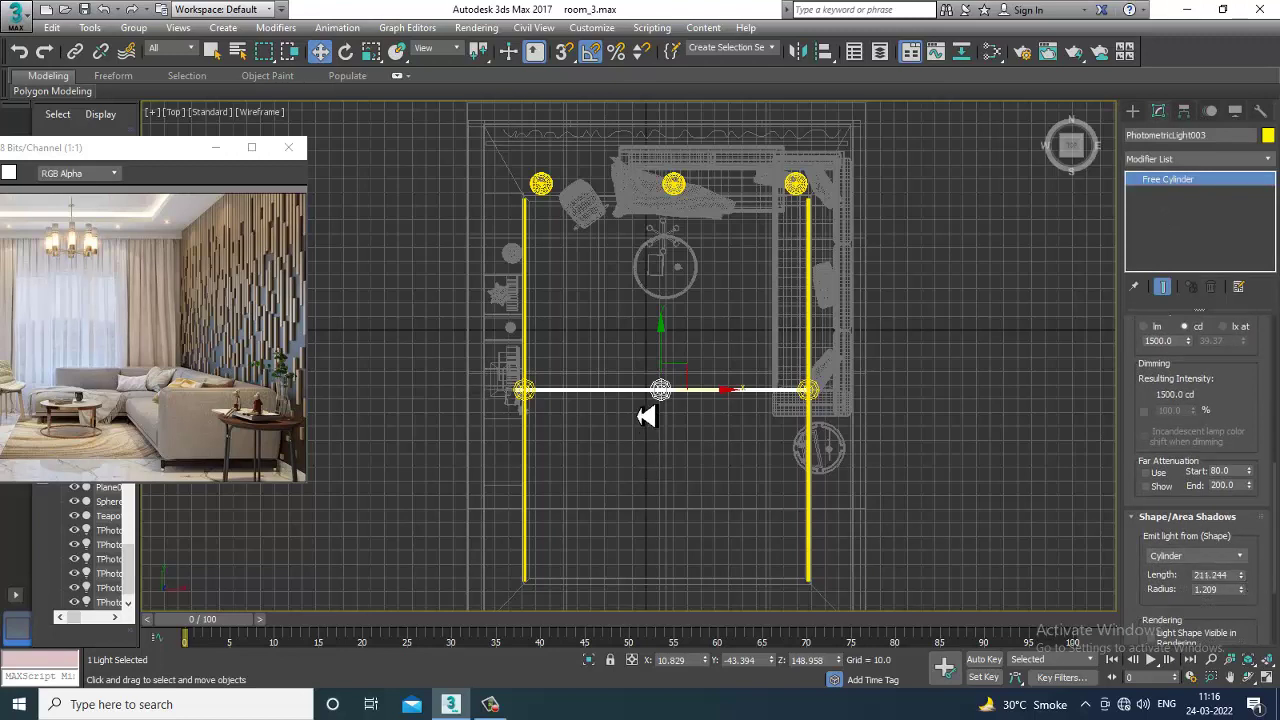
- Move the crosswise light to the curtain-side edge of the ceiling recess, at about Y 96.168
{"action": "left_click_drag", "start_coordinate": [704, 393], "coordinate": [698, 143]}
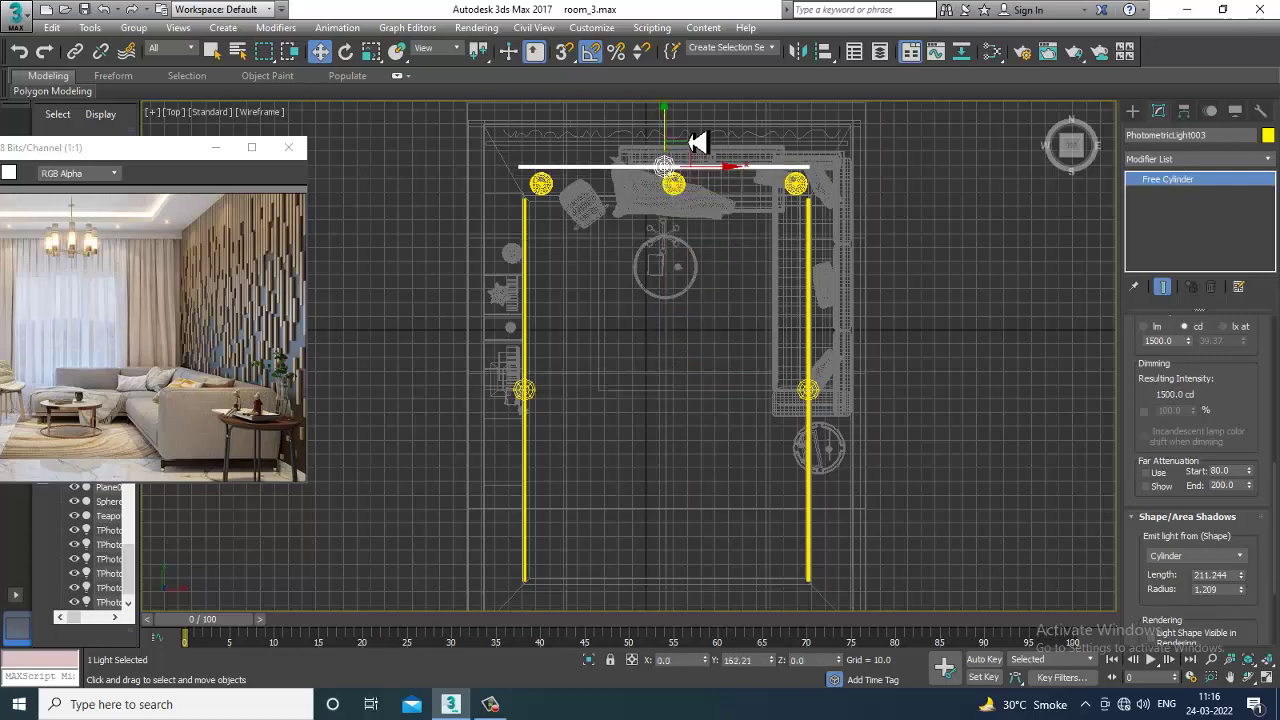
{"action": "middle_click_drag", "start_coordinate": [707, 187], "coordinate": [720, 323]}
{"action": "scroll", "coordinate": [638, 316], "scroll_direction": "up", "scroll_amount": 3}
{"action": "middle_click_drag", "start_coordinate": [646, 357], "coordinate": [678, 325]}
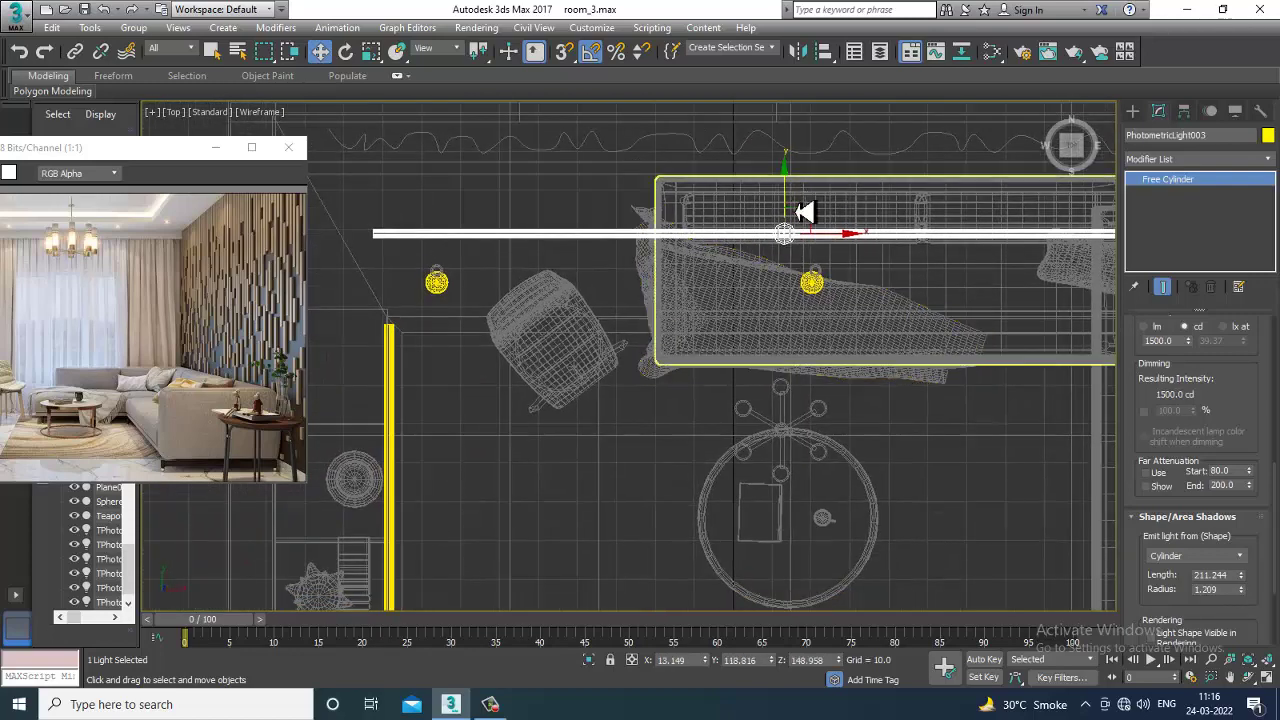
{"action": "left_click_drag", "start_coordinate": [800, 214], "coordinate": [836, 296]}
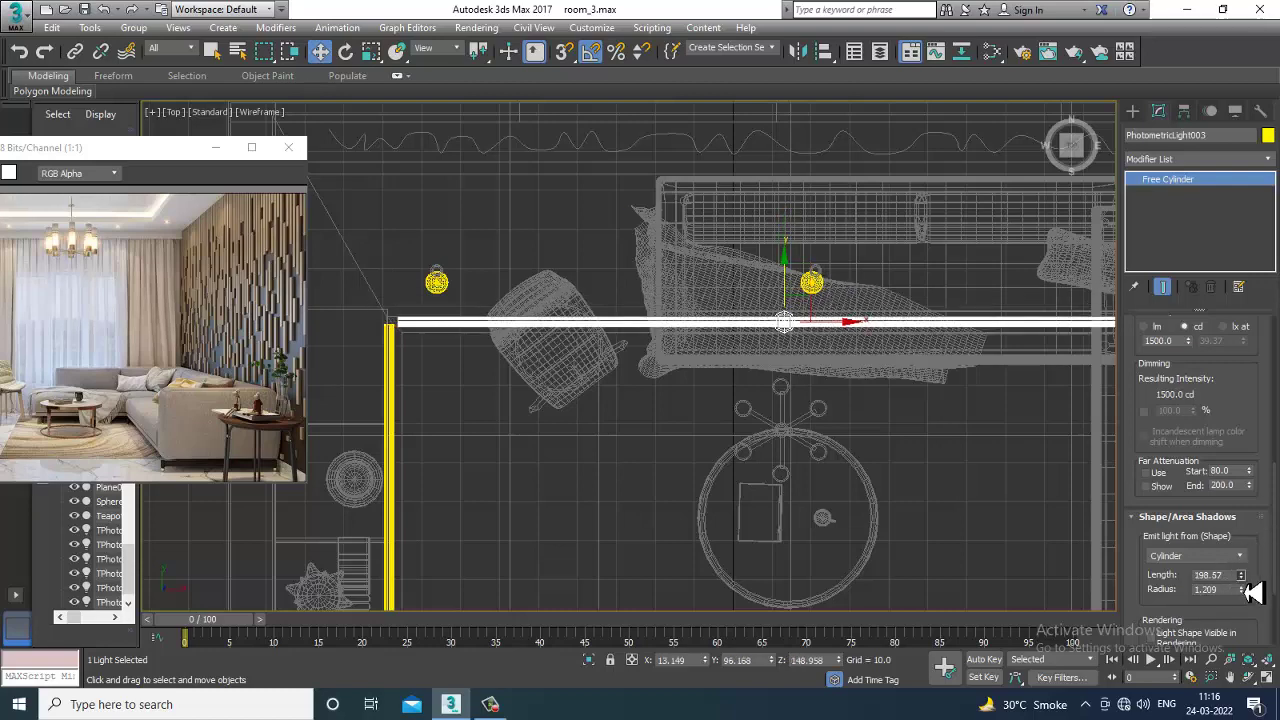
- Adjust the crosswise light's length to about 209.026 and shift it to about X 15.172, spanning both side lights
{"action": "middle_click_drag", "start_coordinate": [945, 473], "coordinate": [663, 437]}
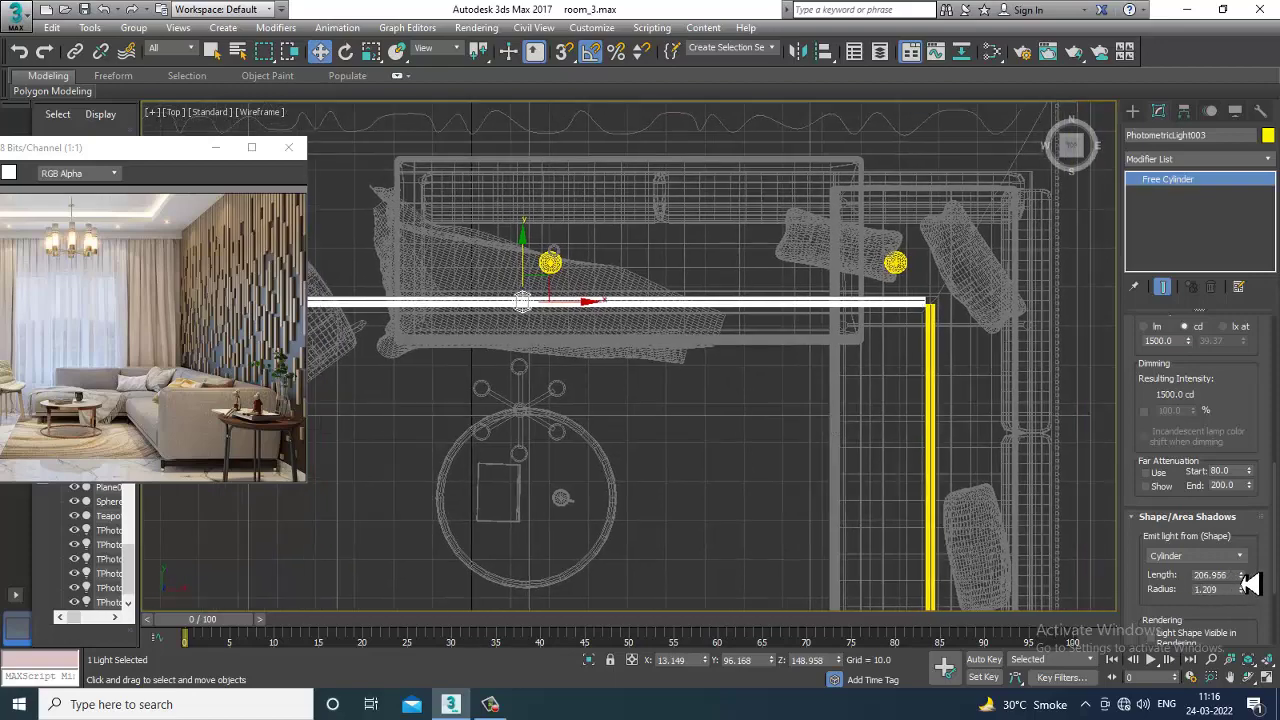
{"action": "middle_click_drag", "start_coordinate": [662, 449], "coordinate": [946, 451]}
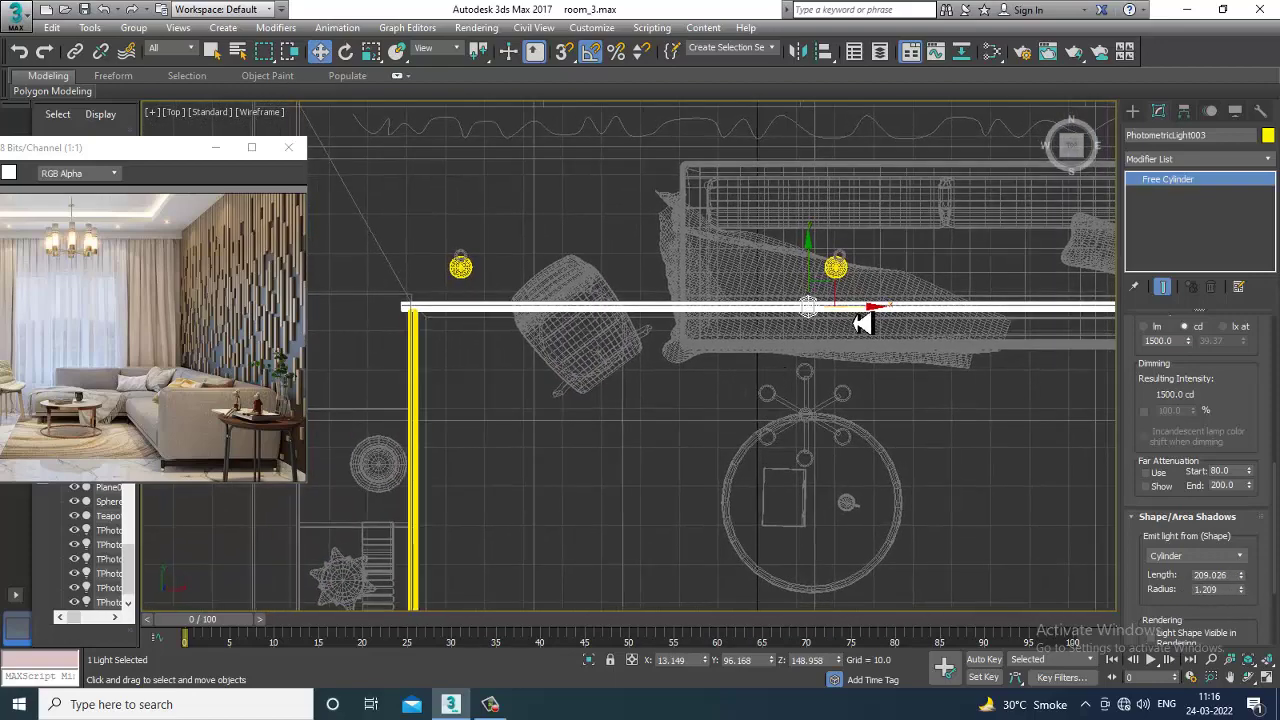
{"action": "scroll", "coordinate": [680, 386], "scroll_direction": "down", "scroll_amount": 4}
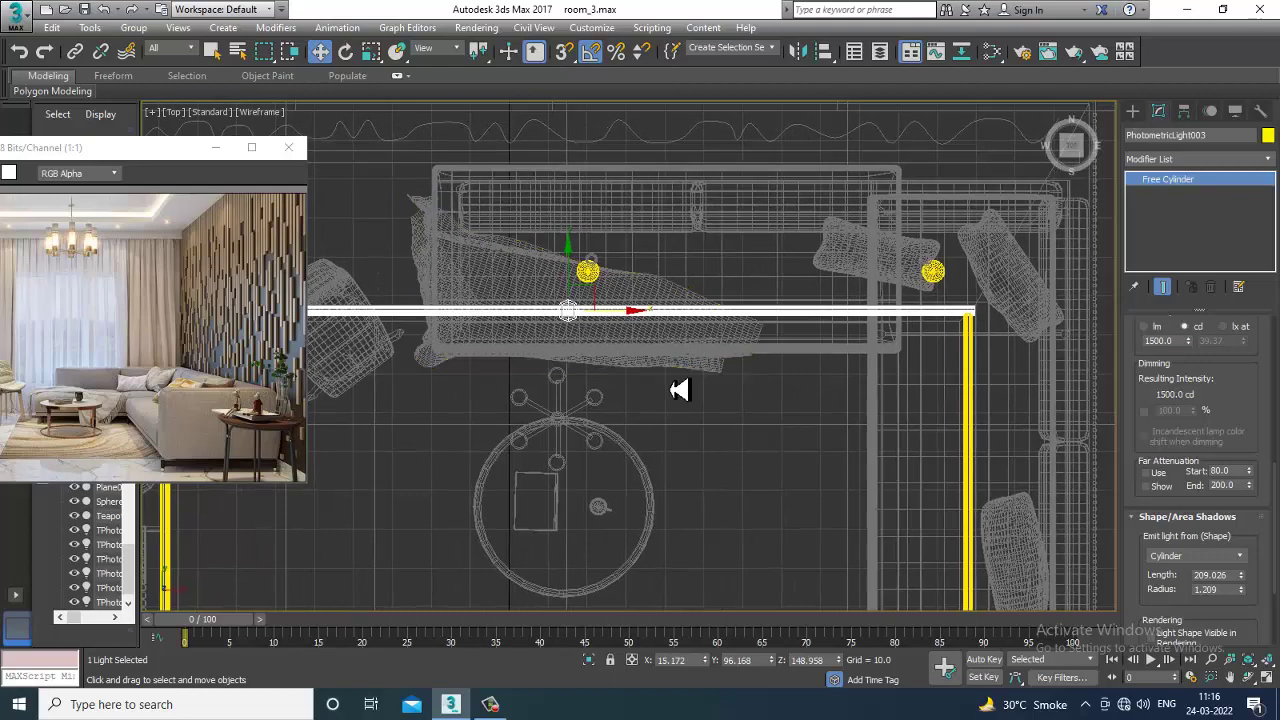
- Check the crosswise light's alignment with the ceiling recess and side lights in the perspective and Left views
{"action": "key", "text": "alt+w"}
{"action": "key", "text": "alt+w"}
{"action": "middle_click_drag", "start_coordinate": [740, 462], "coordinate": [706, 454], "text": "alt"}
{"action": "scroll", "coordinate": [706, 454], "scroll_direction": "down", "scroll_amount": 3}
{"action": "key", "text": "alt+w"}
{"action": "key", "text": "alt+w"}
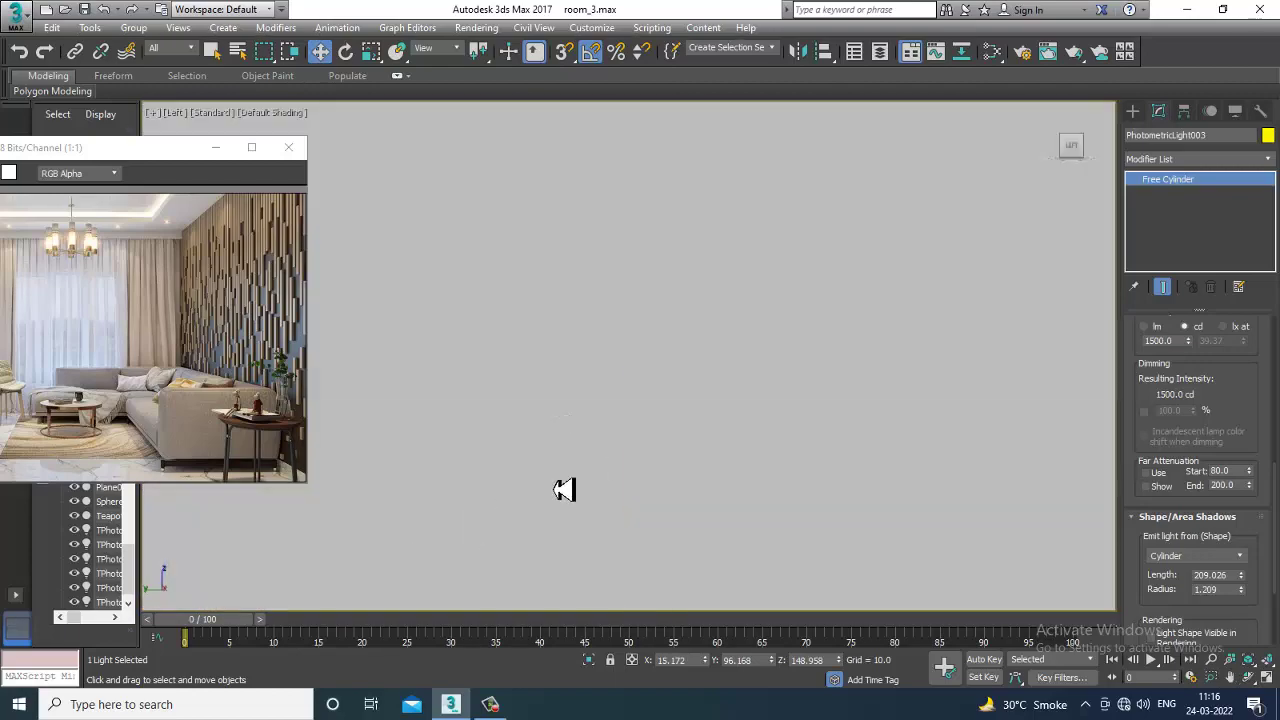
{"action": "scroll", "coordinate": [600, 474], "scroll_direction": "up", "scroll_amount": 6}
{"action": "middle_click_drag", "start_coordinate": [676, 364], "coordinate": [621, 104]}
{"action": "scroll", "coordinate": [669, 394], "scroll_direction": "down", "scroll_amount": 5}
{"action": "middle_click_drag", "start_coordinate": [677, 207], "coordinate": [668, 537]}
{"action": "scroll", "coordinate": [604, 322], "scroll_direction": "up", "scroll_amount": 6}
{"action": "middle_click_drag", "start_coordinate": [430, 487], "coordinate": [583, 410]}
{"action": "scroll", "coordinate": [583, 410], "scroll_direction": "up", "scroll_amount": 2}
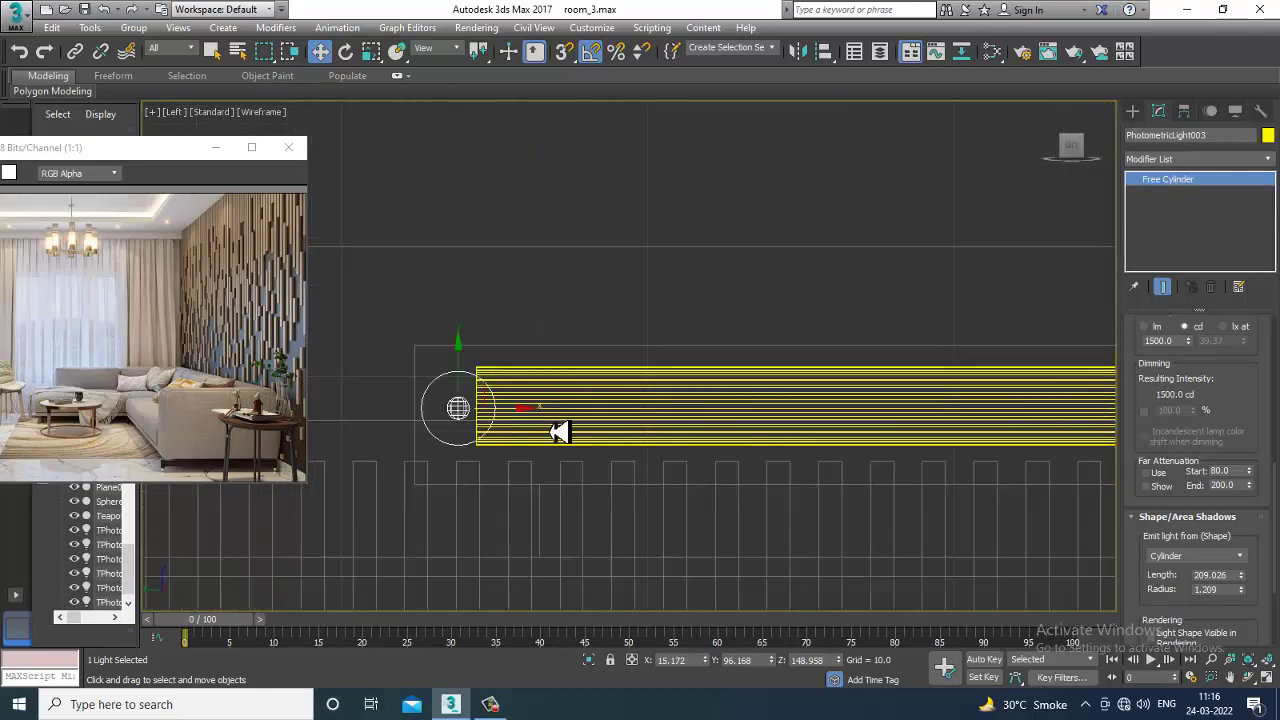
{"action": "key", "text": "alt+w"}
{"action": "middle_click_drag", "start_coordinate": [786, 551], "coordinate": [722, 354]}
{"action": "key", "text": "alt+w"}
{"action": "scroll", "coordinate": [663, 480], "scroll_direction": "down", "scroll_amount": 6}
{"action": "scroll", "coordinate": [740, 431], "scroll_direction": "up", "scroll_amount": 7}
- Select the two outer target lights in front of the curtain, together with the target point beside the chair
{"action": "left_click", "coordinate": [932, 381]}
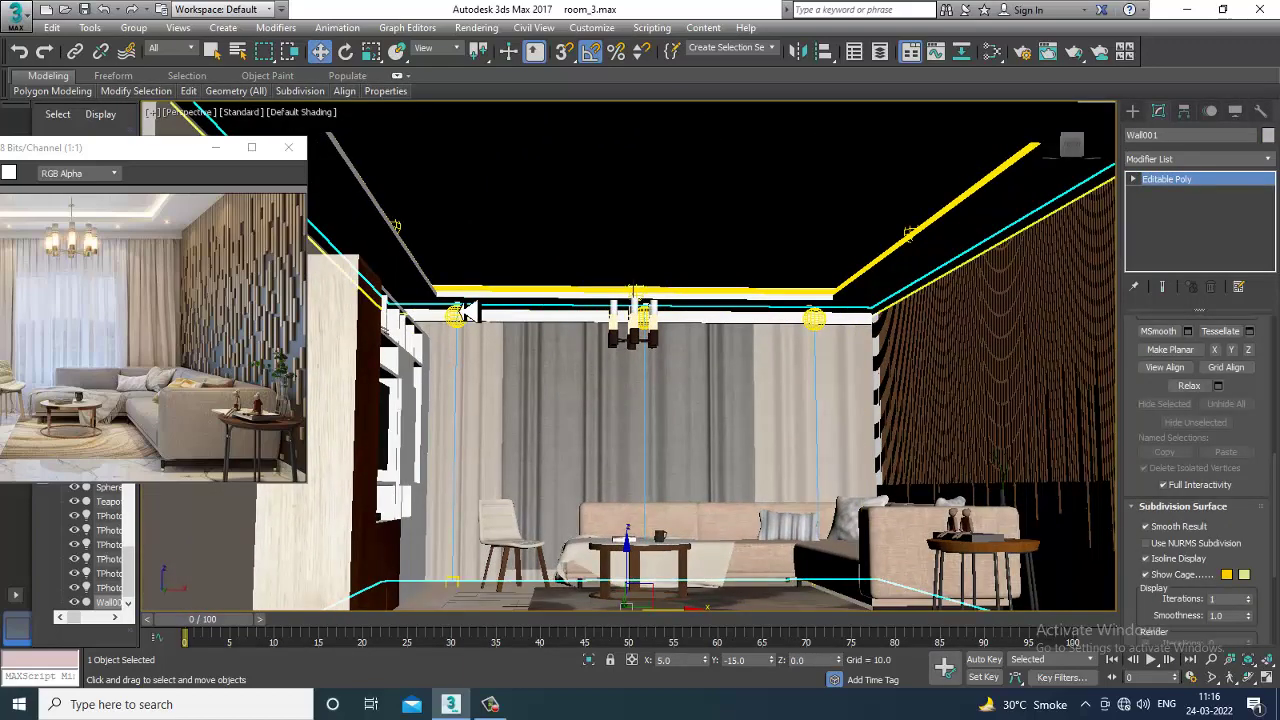
{"action": "left_click", "coordinate": [462, 320]}
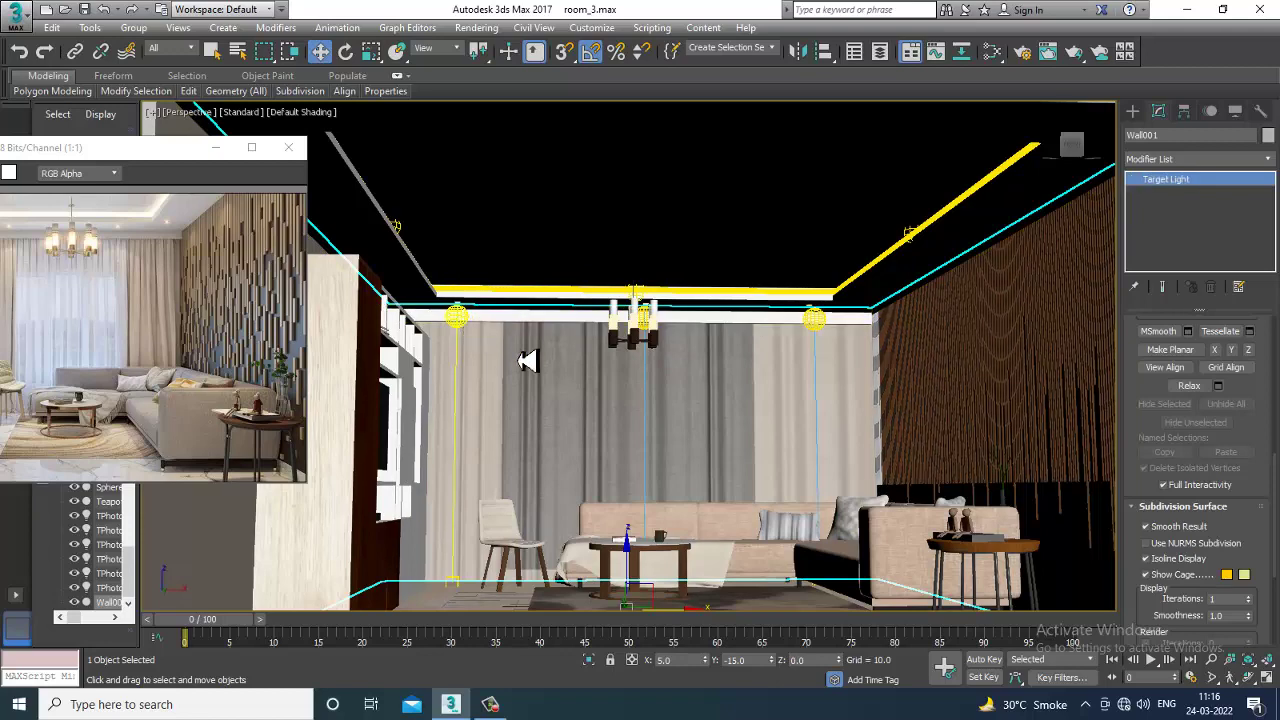
{"action": "left_click", "coordinate": [815, 322], "text": "ctrl"}
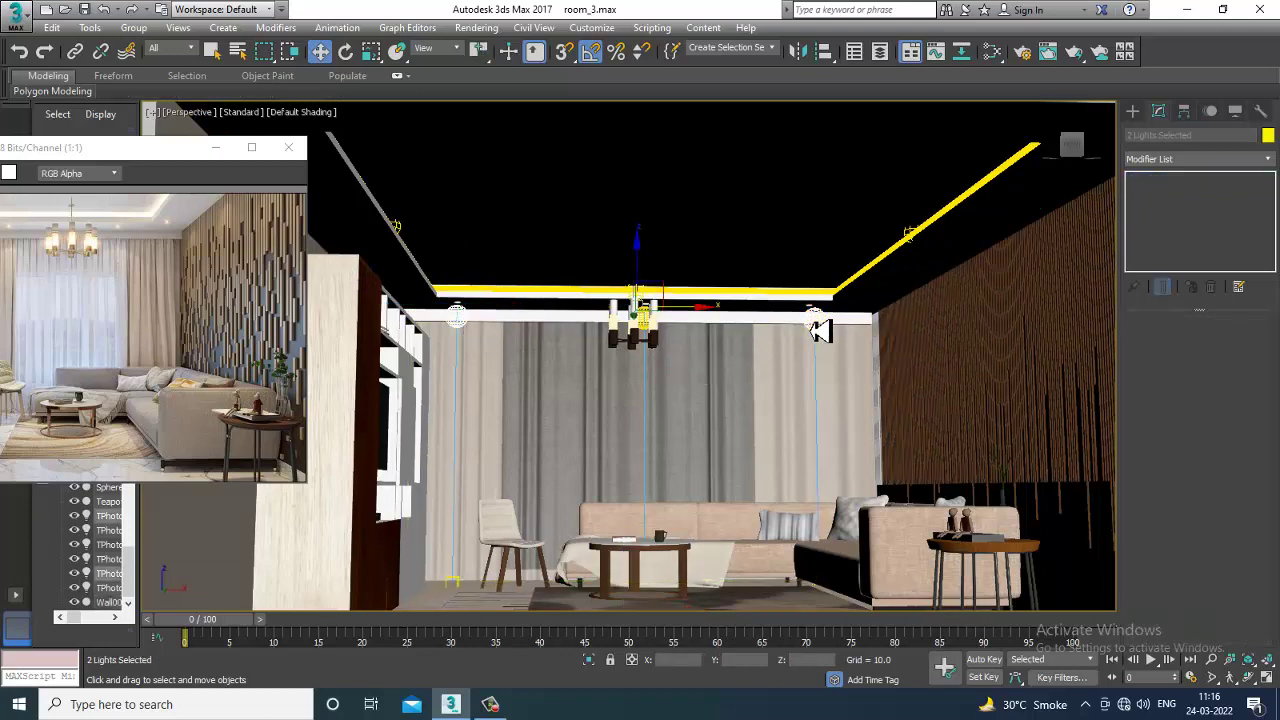
{"action": "middle_click_drag", "start_coordinate": [586, 463], "coordinate": [607, 414]}
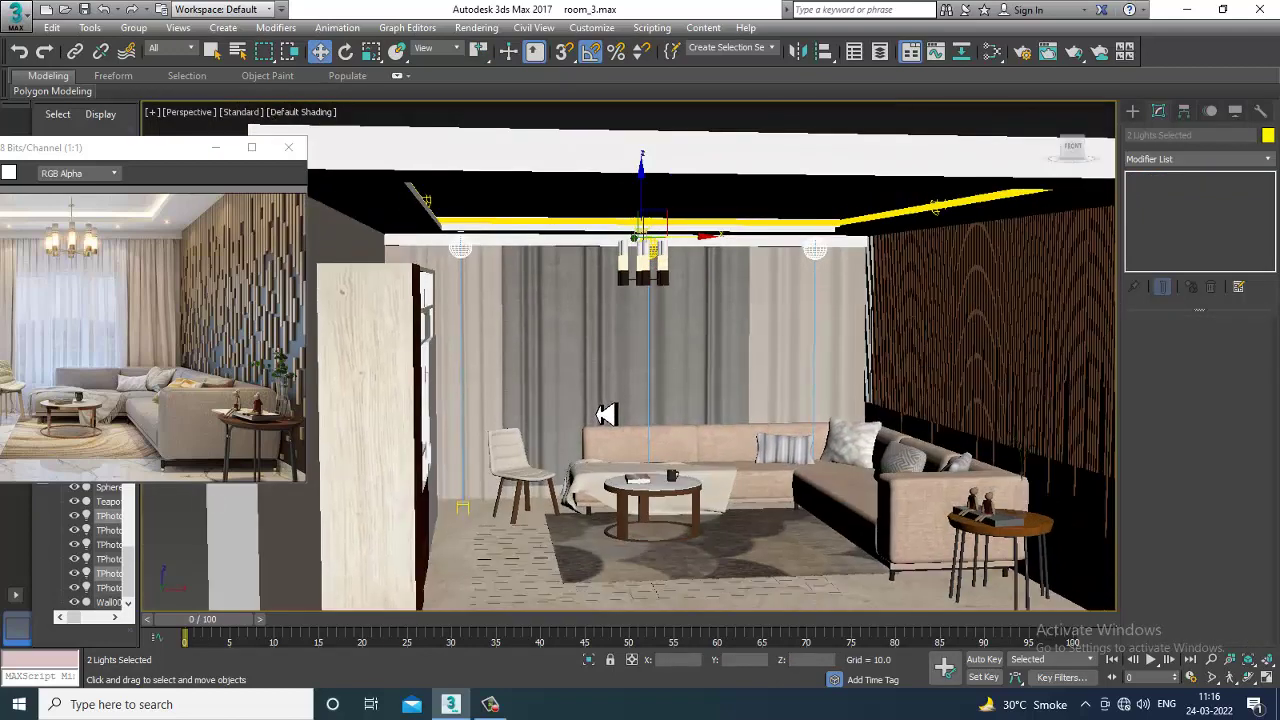
{"action": "left_click", "coordinate": [466, 512]}
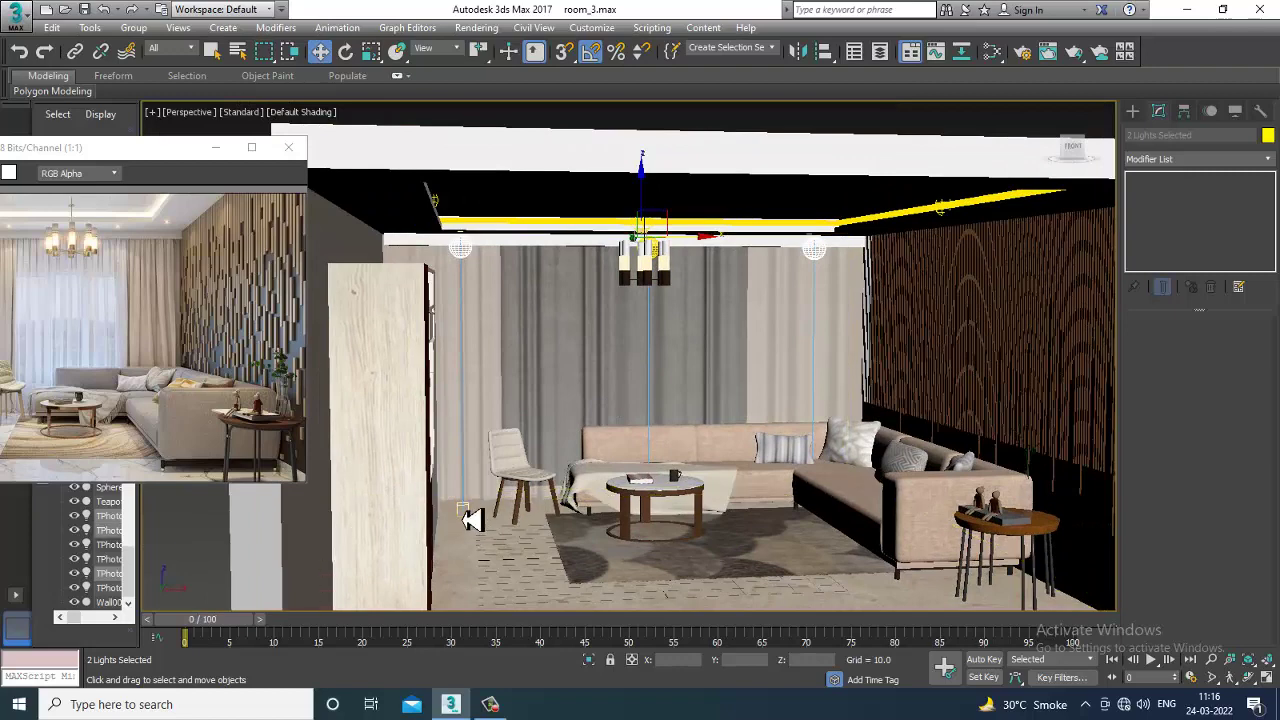
- Limit the selection filter to Lights and add the target point under the corner sofa to the selection
{"action": "scroll", "coordinate": [908, 505], "scroll_direction": "up", "scroll_amount": 3}
{"action": "key", "text": "F3"}
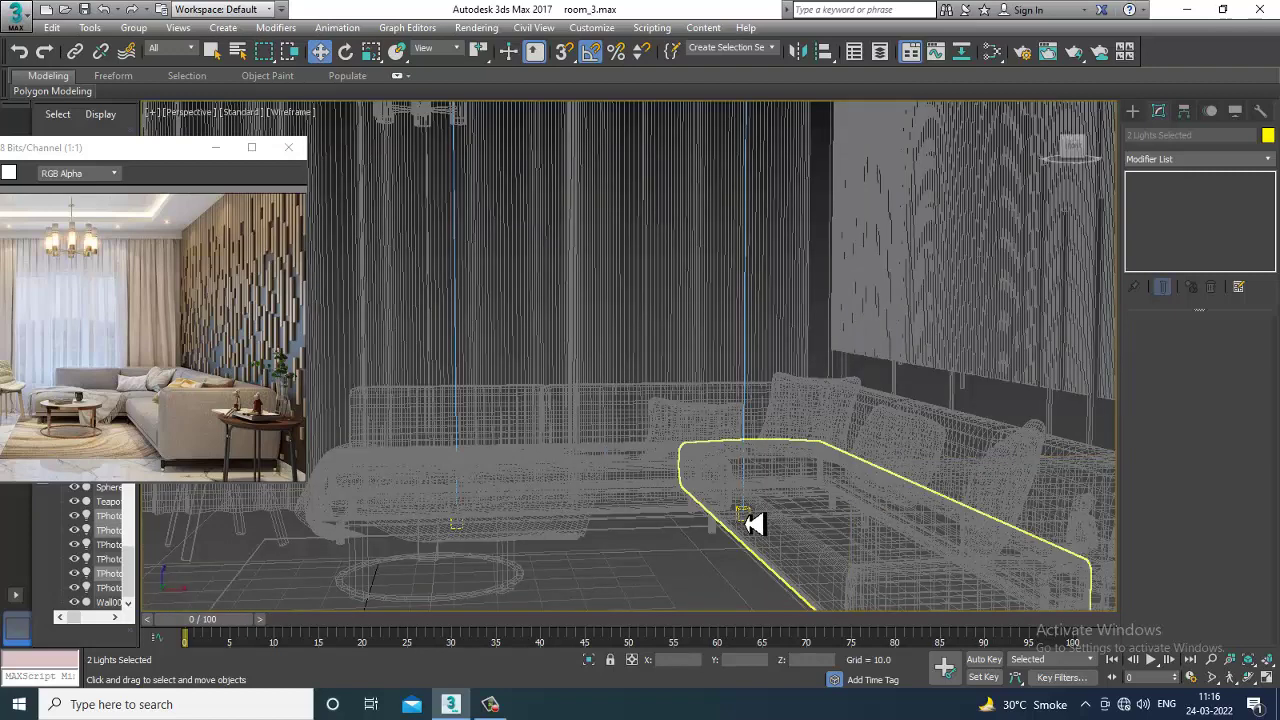
{"action": "left_click", "coordinate": [190, 48]}
{"action": "left_click", "coordinate": [157, 94]}
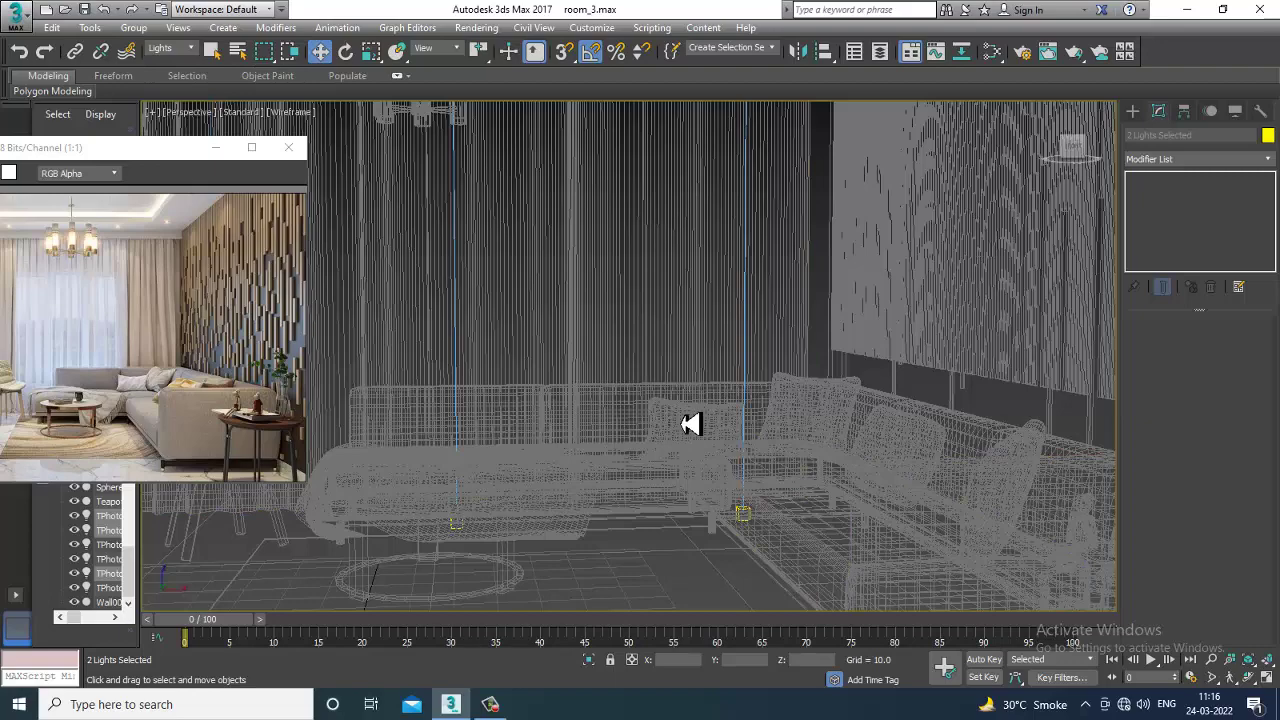
{"action": "key", "text": "F3"}
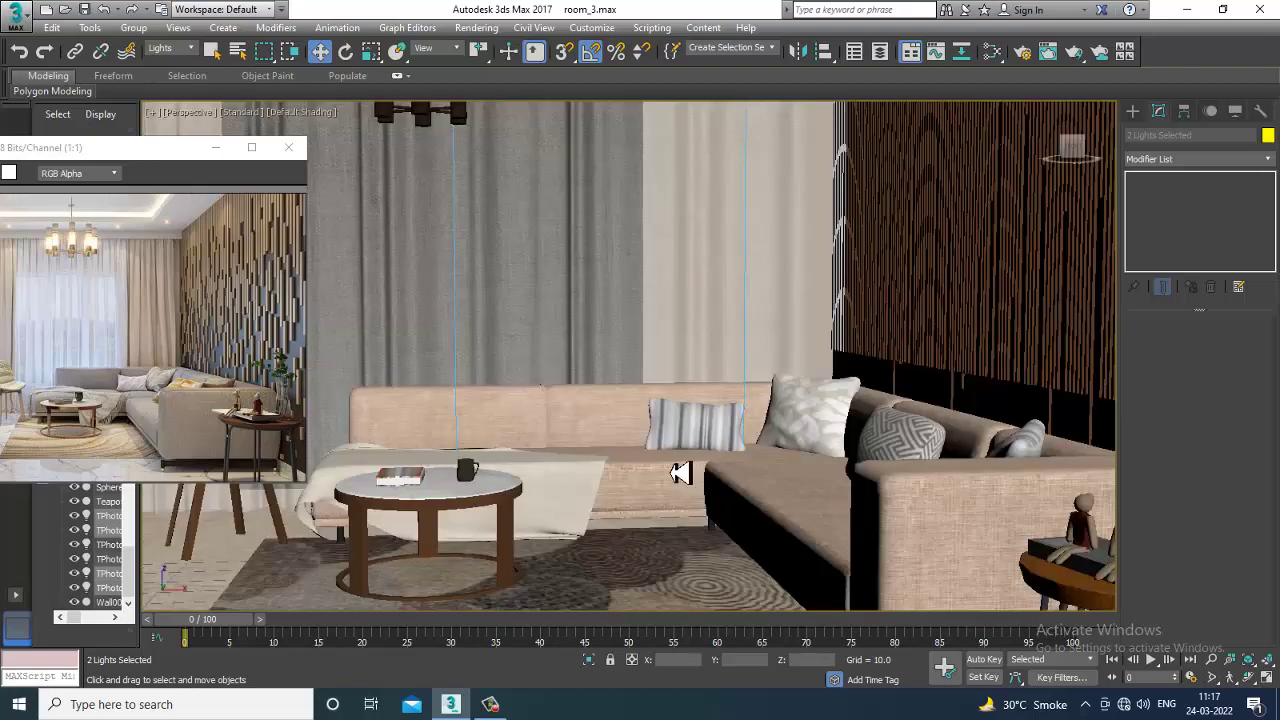
- Copy the two selected target lights and their targets to the open end of the room, opposite the curtain
{"action": "scroll", "coordinate": [532, 378], "scroll_direction": "down", "scroll_amount": 5}
{"action": "middle_click_drag", "start_coordinate": [532, 378], "coordinate": [627, 394], "text": "alt"}
{"action": "key", "text": "F3"}
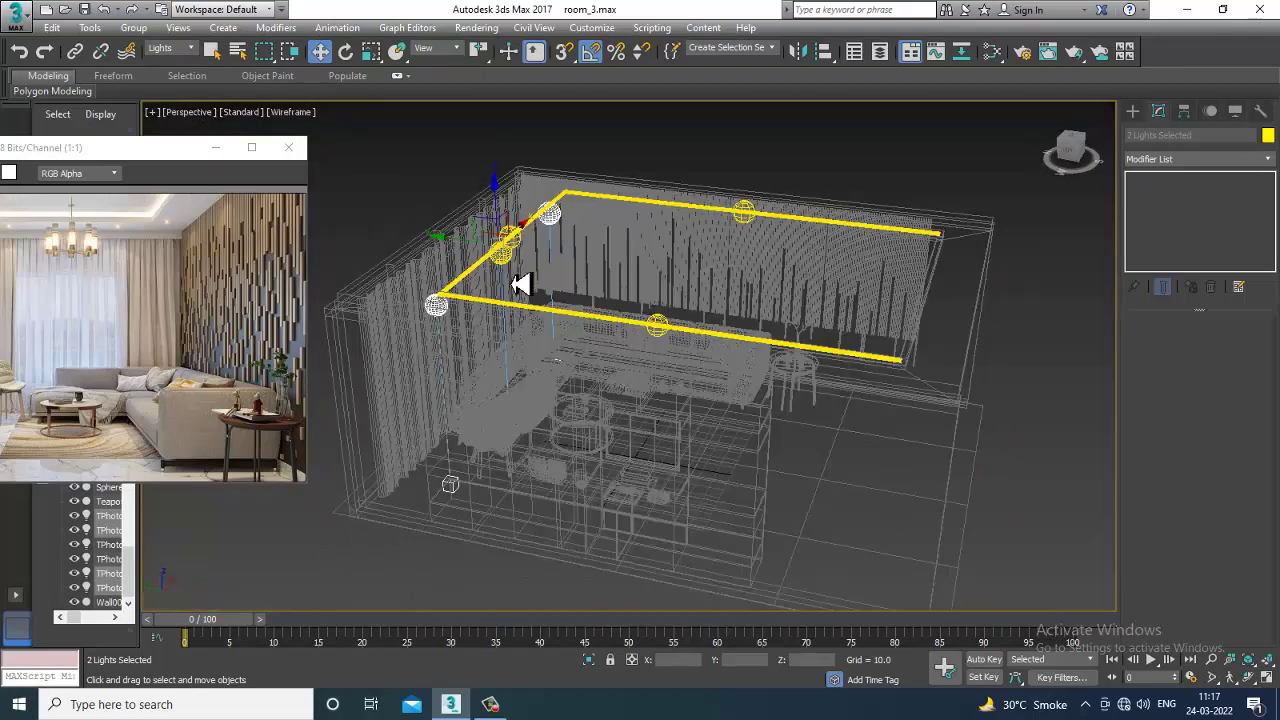
{"action": "middle_click_drag", "start_coordinate": [541, 290], "coordinate": [503, 271], "text": "alt"}
{"action": "mouse_move", "coordinate": [480, 249]}
{"action": "left_mouse_down"}
{"action": "mouse_move", "coordinate": [840, 308]}
{"action": "mouse_move", "coordinate": [864, 298]}
{"action": "left_mouse_up"}
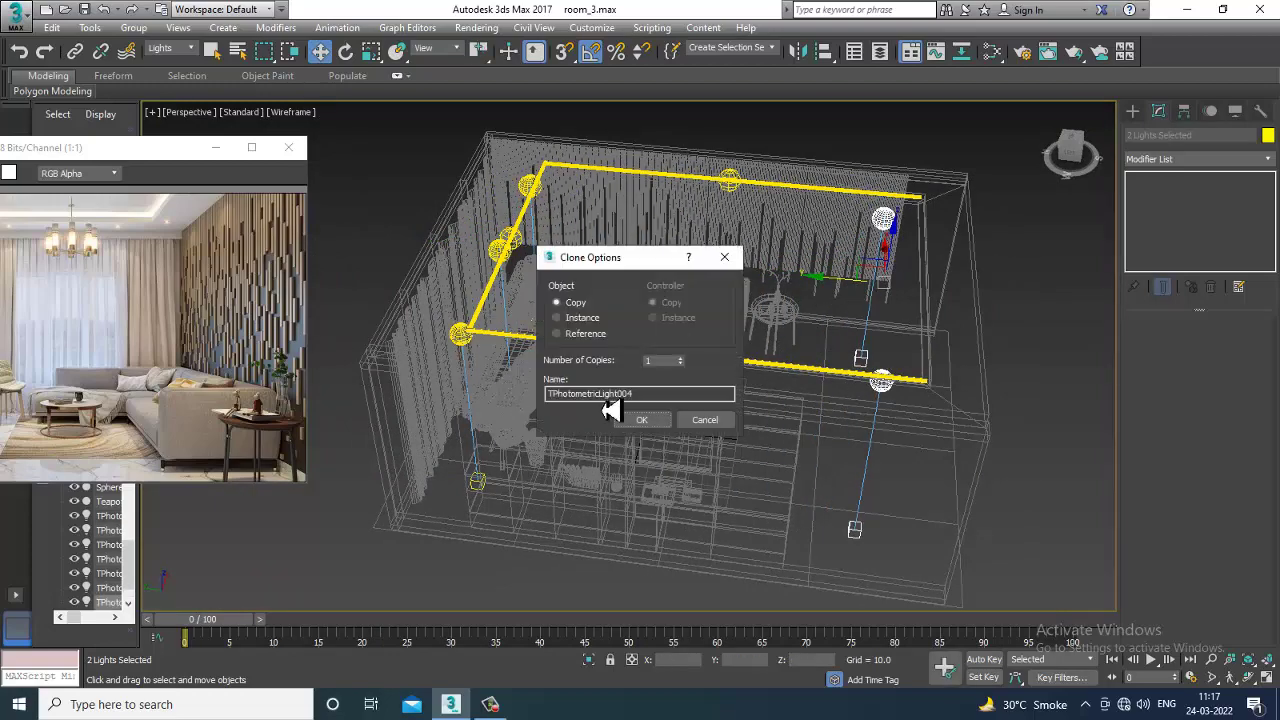
{"action": "left_click", "coordinate": [652, 422]}
{"action": "mouse_move", "coordinate": [857, 429]}
{"action": "middle_mouse_down", "text": "alt"}
{"action": "mouse_move", "coordinate": [743, 391]}
{"action": "mouse_move", "coordinate": [757, 403]}
{"action": "middle_mouse_up", "text": "alt"}
{"action": "key", "text": "F3"}
- Select the copied target light on the cabinet side of the room and bring up its intensity settings
{"action": "left_click", "coordinate": [368, 311]}
{"action": "middle_click_drag", "start_coordinate": [572, 316], "coordinate": [536, 276], "text": "alt"}
{"action": "scroll", "coordinate": [640, 302], "scroll_direction": "up", "scroll_amount": 5}
{"action": "left_click", "coordinate": [491, 242]}
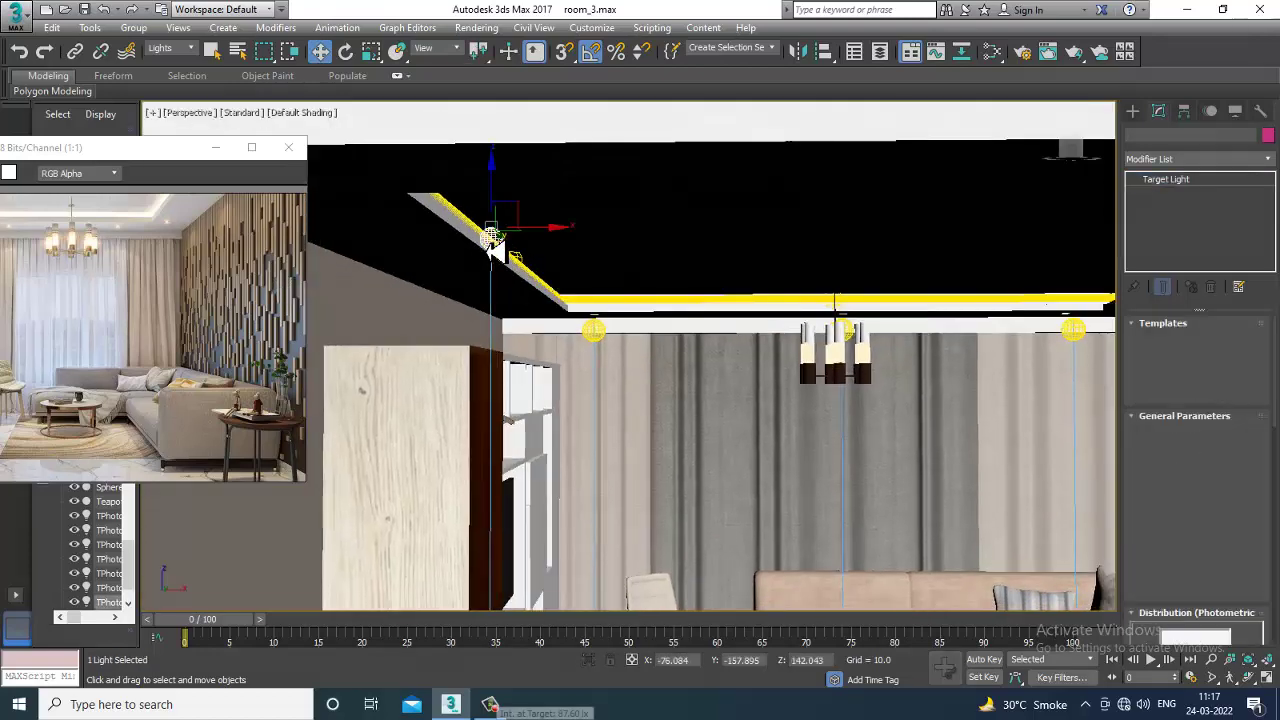
{"action": "middle_click_drag", "start_coordinate": [820, 466], "coordinate": [778, 432]}
{"action": "middle_click_drag", "start_coordinate": [840, 500], "coordinate": [766, 455]}
{"action": "left_click_drag", "start_coordinate": [1192, 548], "coordinate": [1158, 190]}
{"action": "left_click_drag", "start_coordinate": [1238, 530], "coordinate": [1220, 391]}
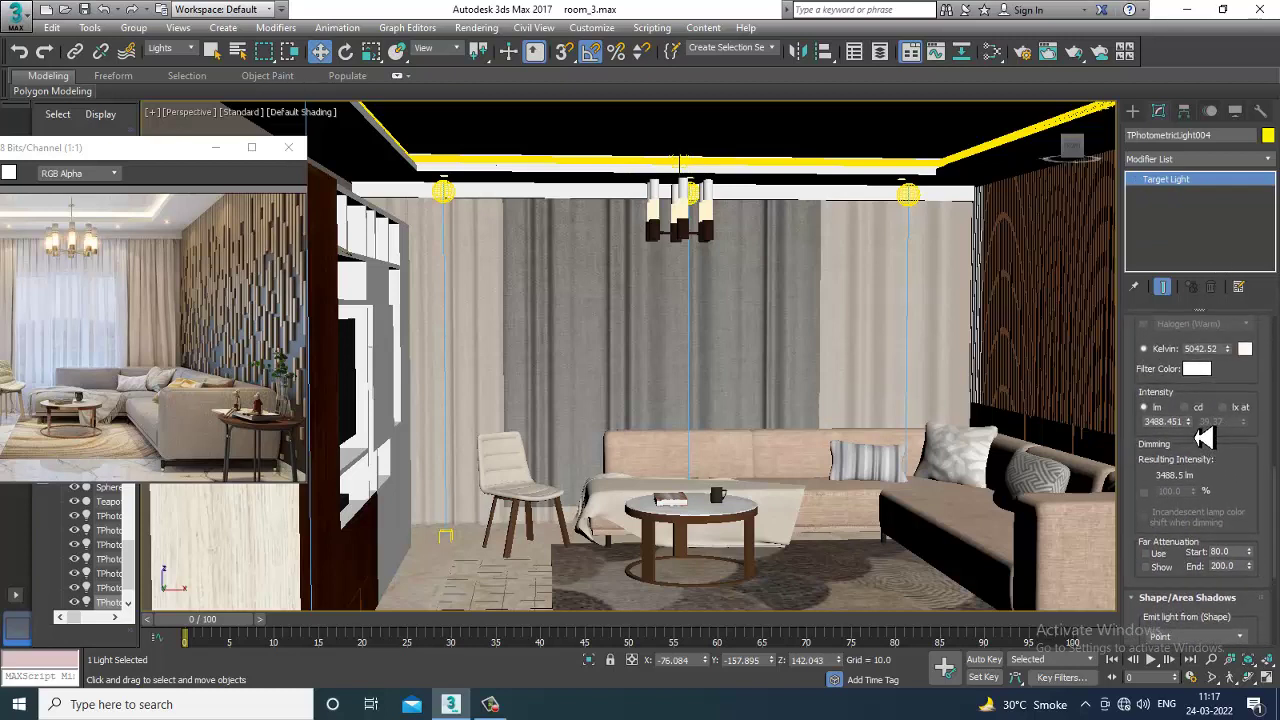
- Switch the perspective view to High Quality shading and lower the selected target light's intensity to 3366.451 lm
{"action": "left_click", "coordinate": [240, 111]}
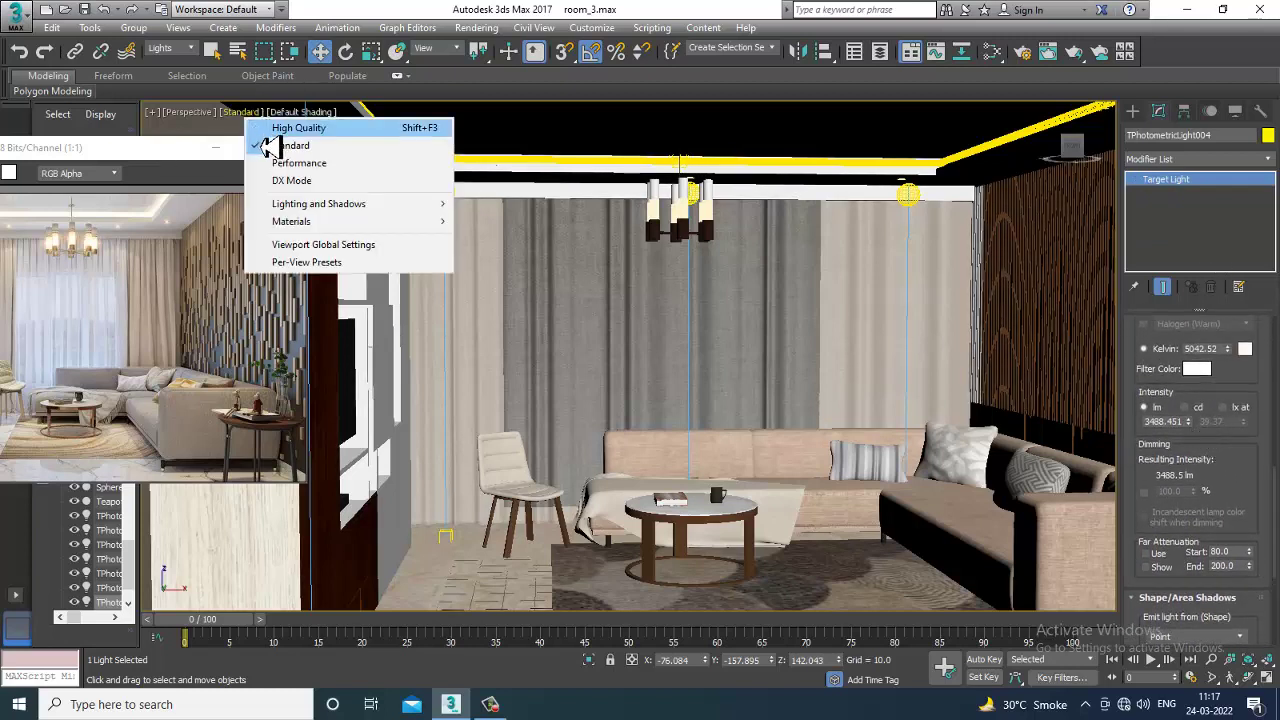
{"action": "left_click", "coordinate": [270, 143]}
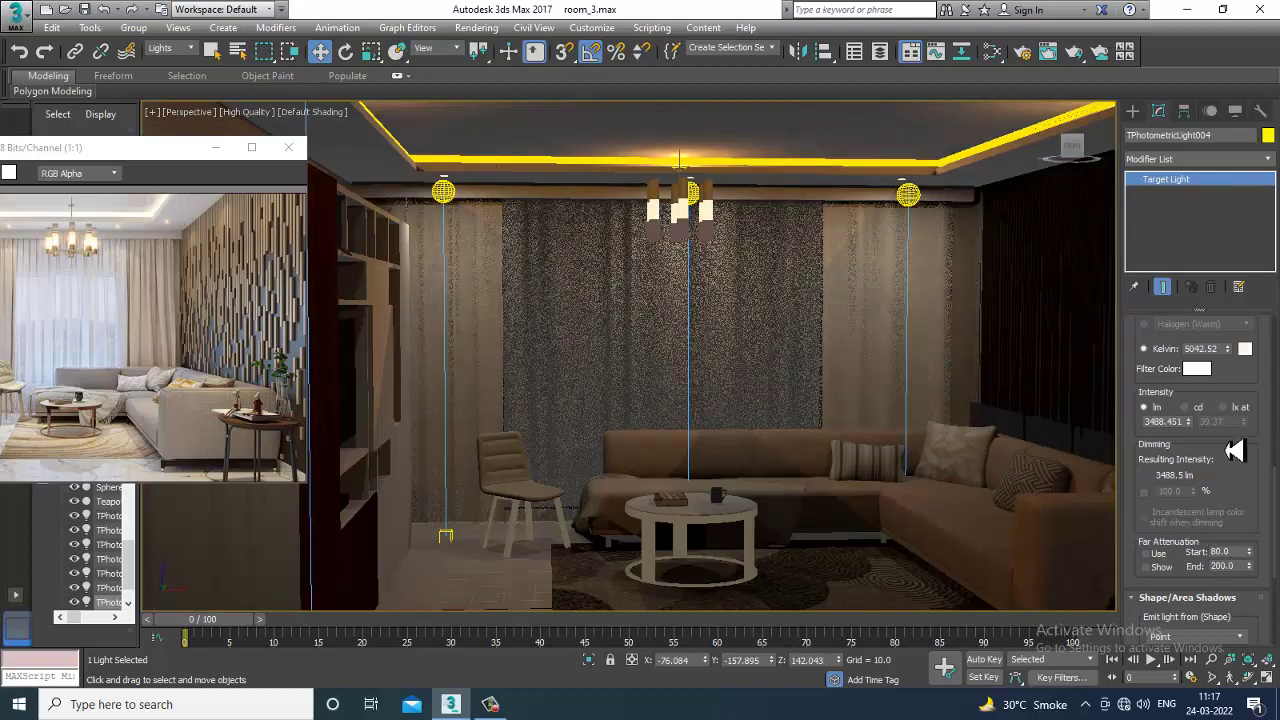
{"action": "scroll", "coordinate": [1236, 402], "scroll_direction": "down", "scroll_amount": 3}
{"action": "scroll", "coordinate": [1240, 435], "scroll_direction": "up", "scroll_amount": 1}
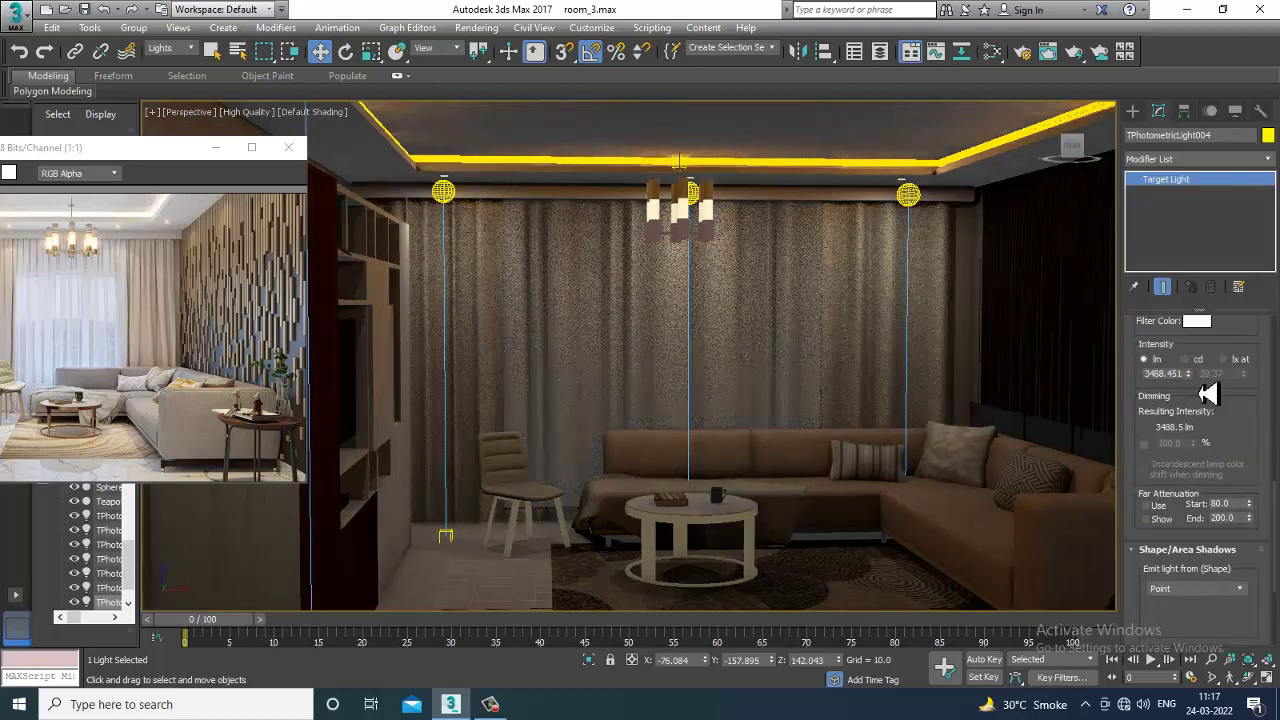
{"action": "left_click_drag", "start_coordinate": [1188, 376], "coordinate": [1190, 379]}
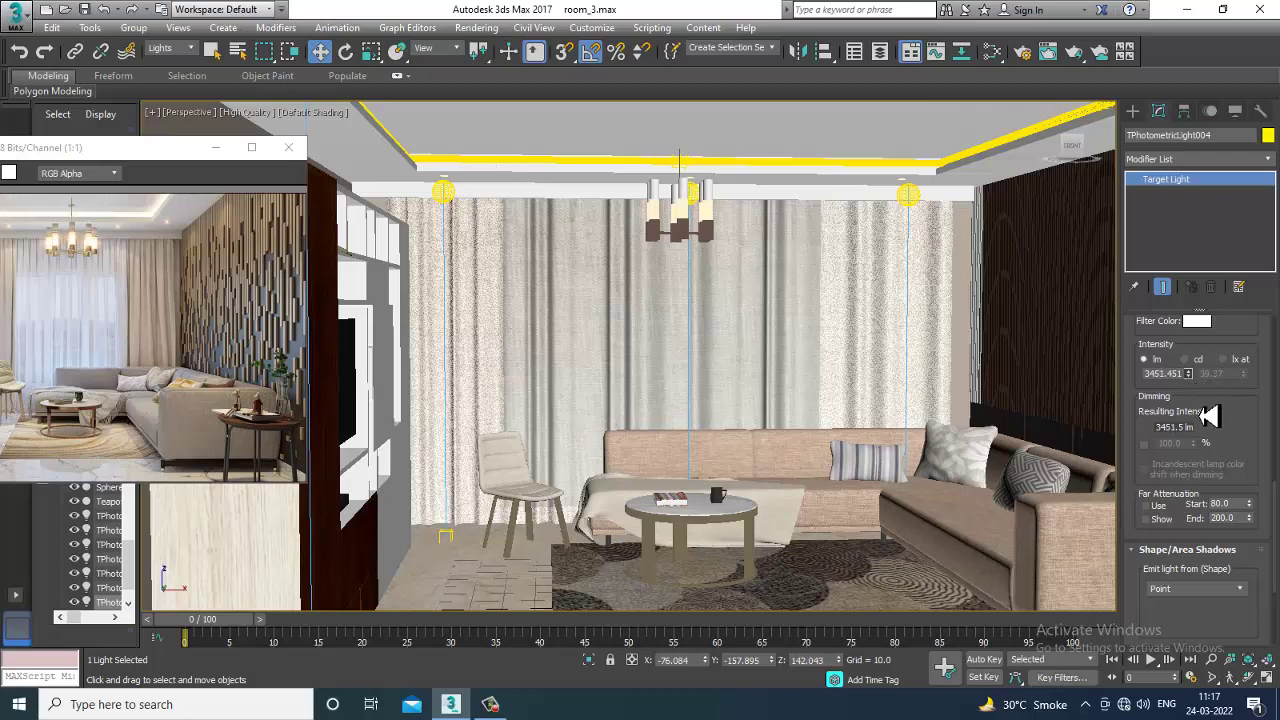
{"action": "left_click_drag", "start_coordinate": [1210, 423], "coordinate": [1211, 425]}
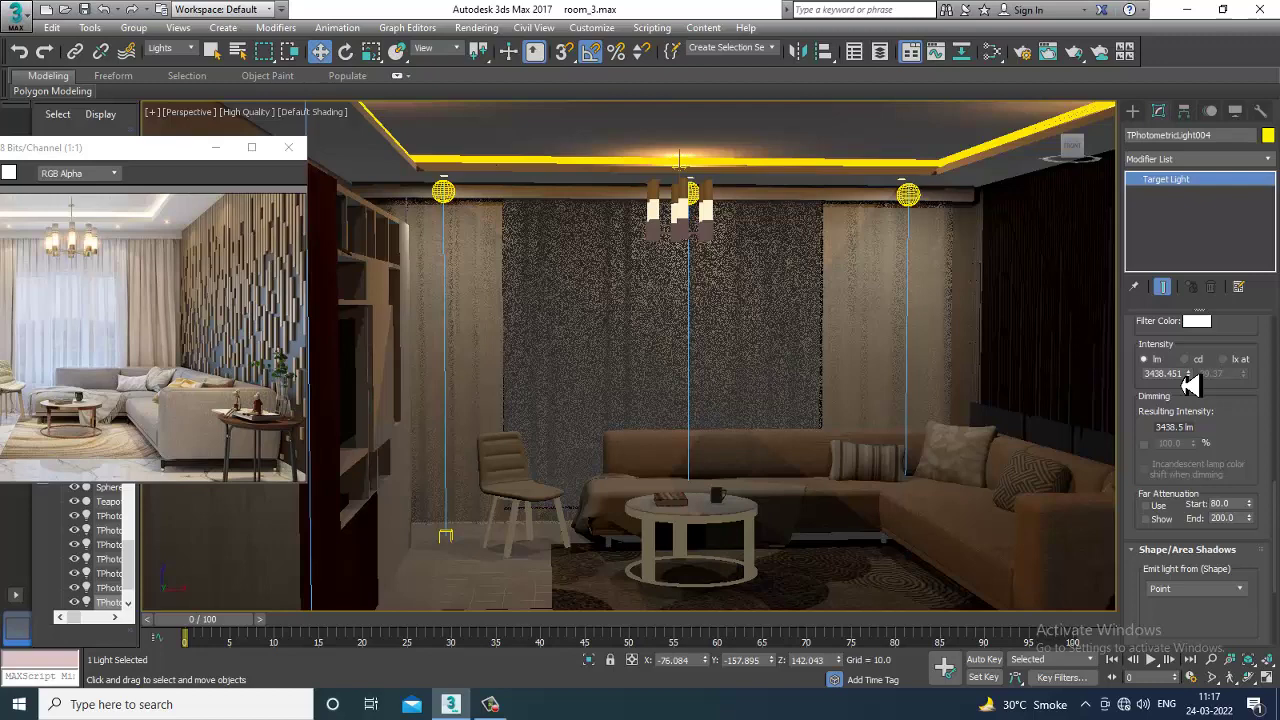
{"action": "left_click_drag", "start_coordinate": [1199, 388], "coordinate": [1200, 402]}
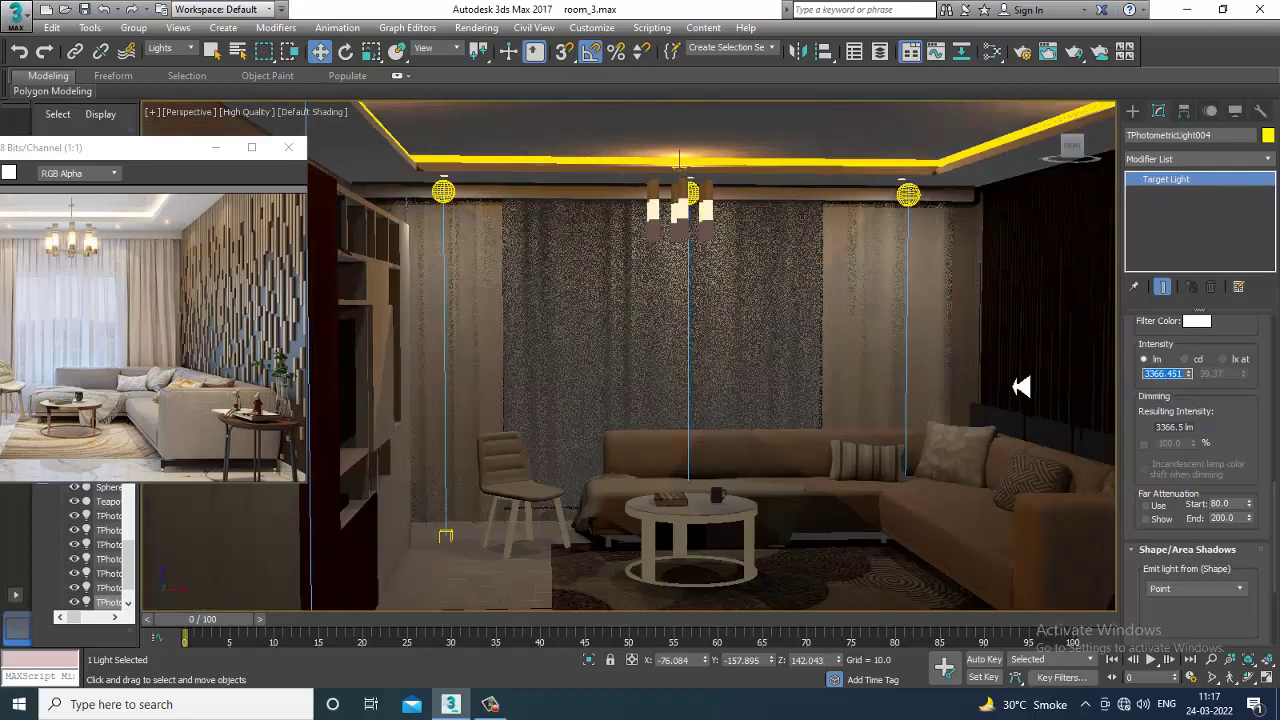
- Return the perspective view to Standard shading
{"action": "middle_click_drag", "start_coordinate": [1003, 380], "coordinate": [917, 371]}
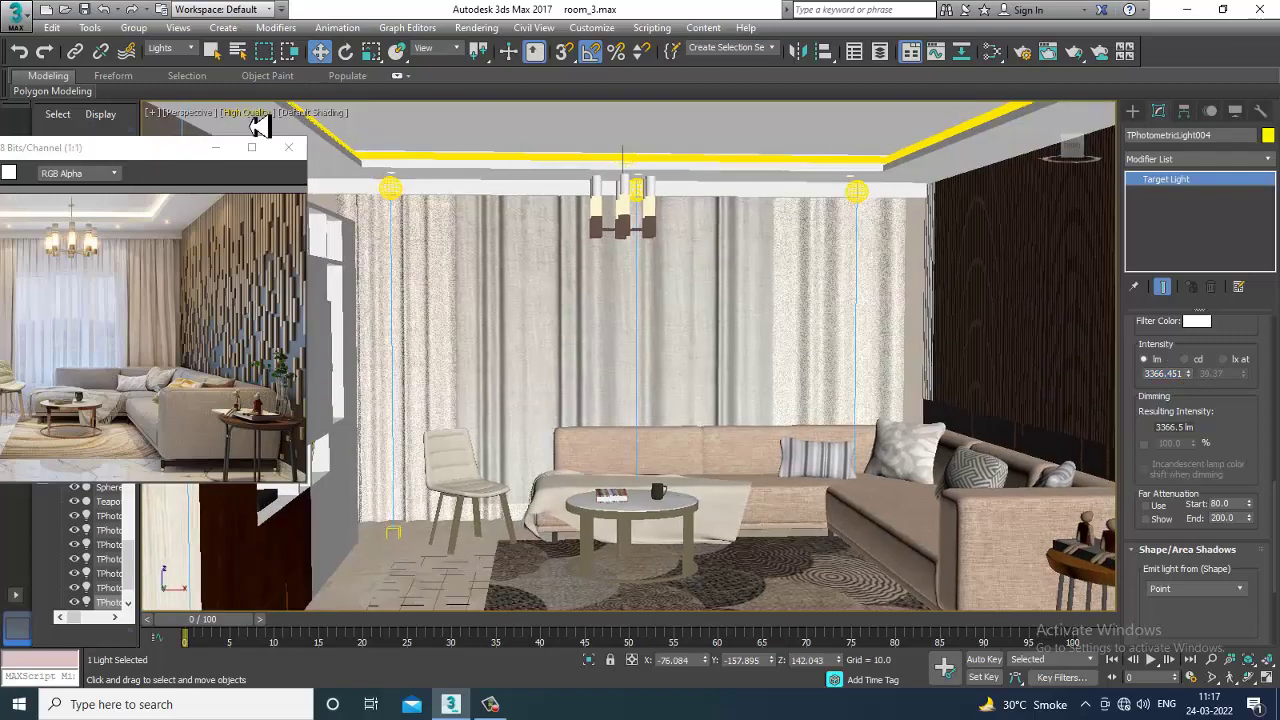
{"action": "left_click", "coordinate": [258, 126]}
{"action": "left_click", "coordinate": [318, 148]}
{"action": "middle_click_drag", "start_coordinate": [894, 357], "coordinate": [793, 322]}
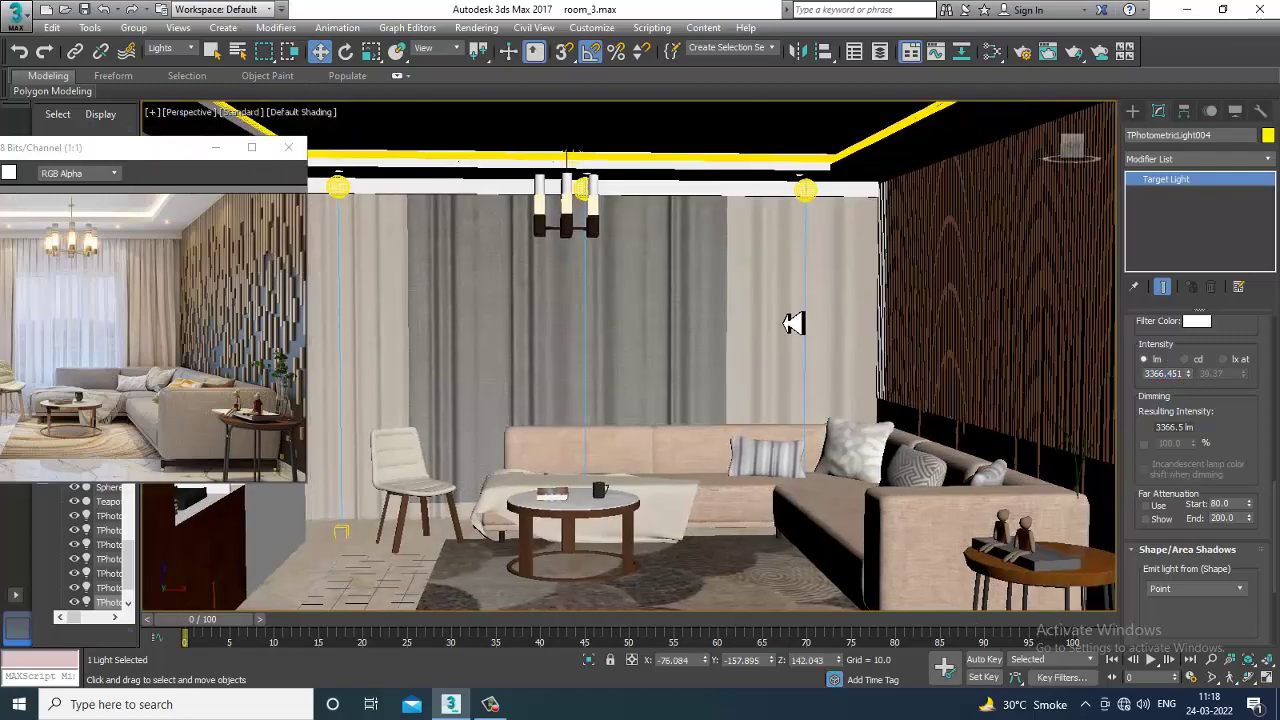
- Set the intensity of the copied target light on the wood-panelled wall side to 3366.451 lm
{"action": "scroll", "coordinate": [793, 322], "scroll_direction": "down", "scroll_amount": 5}
{"action": "left_click", "coordinate": [885, 241]}
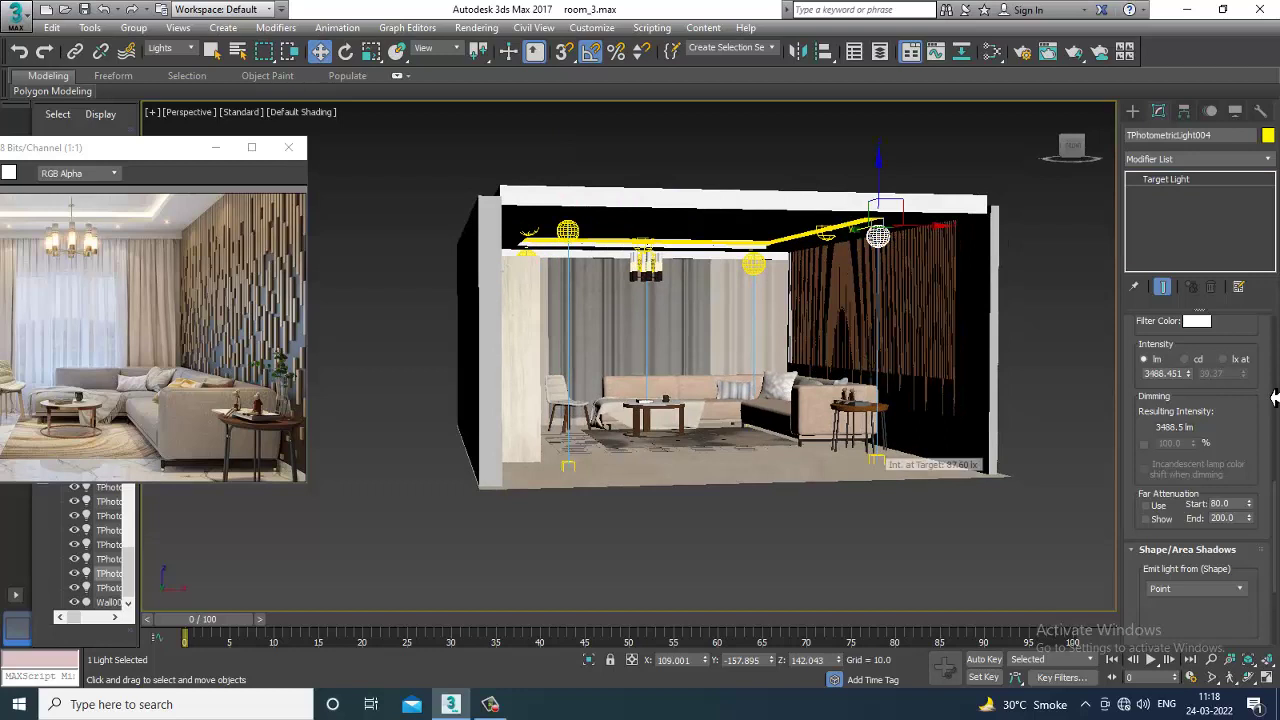
{"action": "left_click_drag", "start_coordinate": [1233, 475], "coordinate": [1233, 509]}
{"action": "double_click", "coordinate": [1182, 408]}
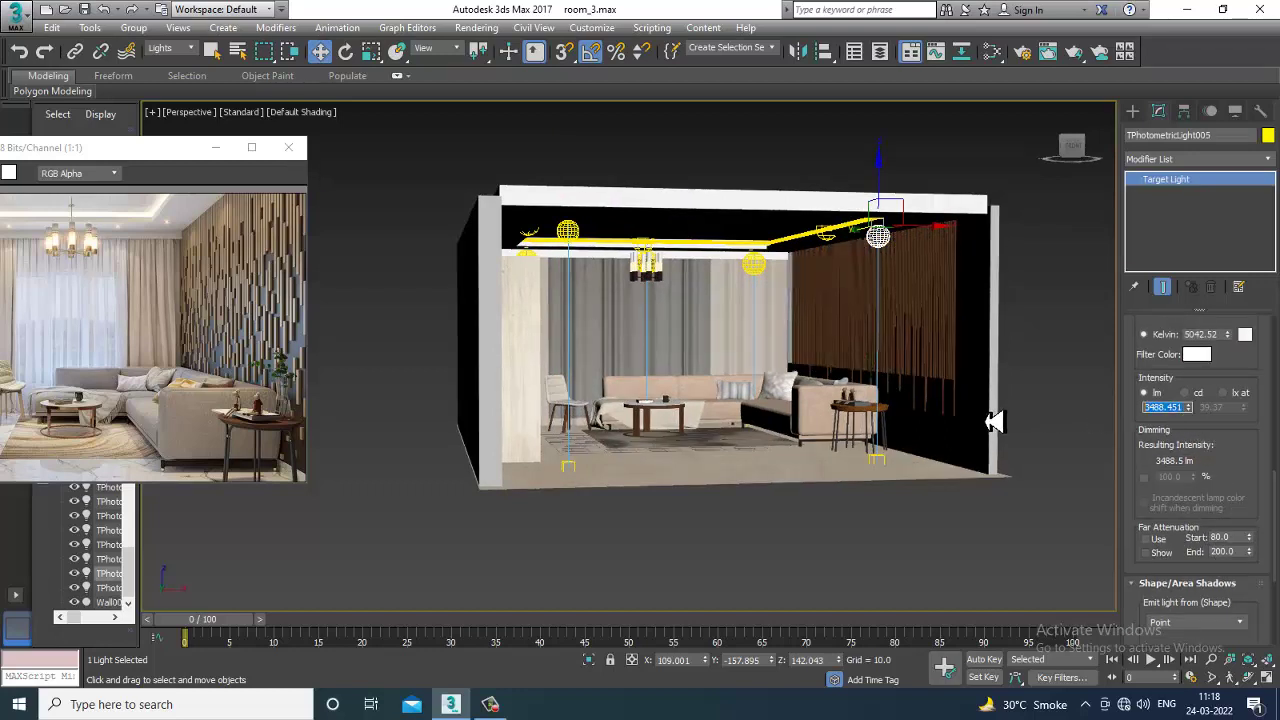
{"action": "type", "text": "3366"}
{"action": "key", "text": "Return"}
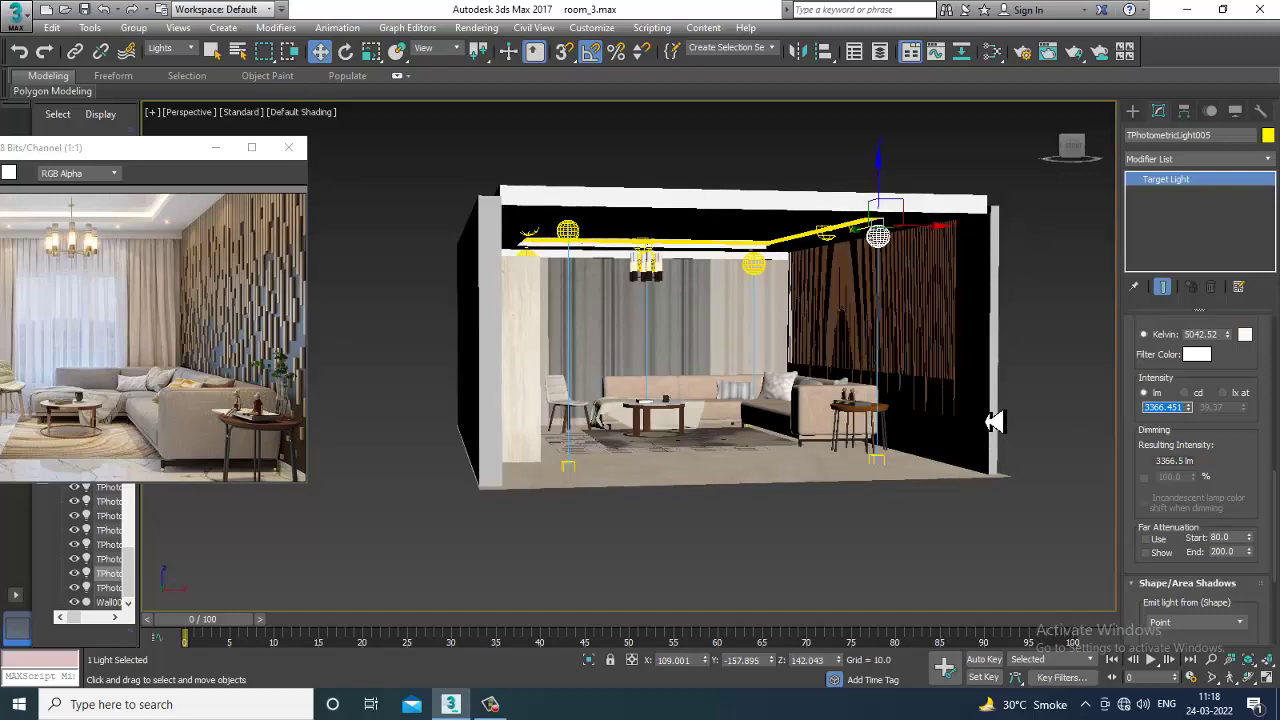
- Examine the room from the open end and the window side, and in a maximized Left view
{"action": "middle_click_drag", "start_coordinate": [751, 337], "coordinate": [732, 341], "text": "alt"}
{"action": "scroll", "coordinate": [732, 350], "scroll_direction": "up", "scroll_amount": 4}
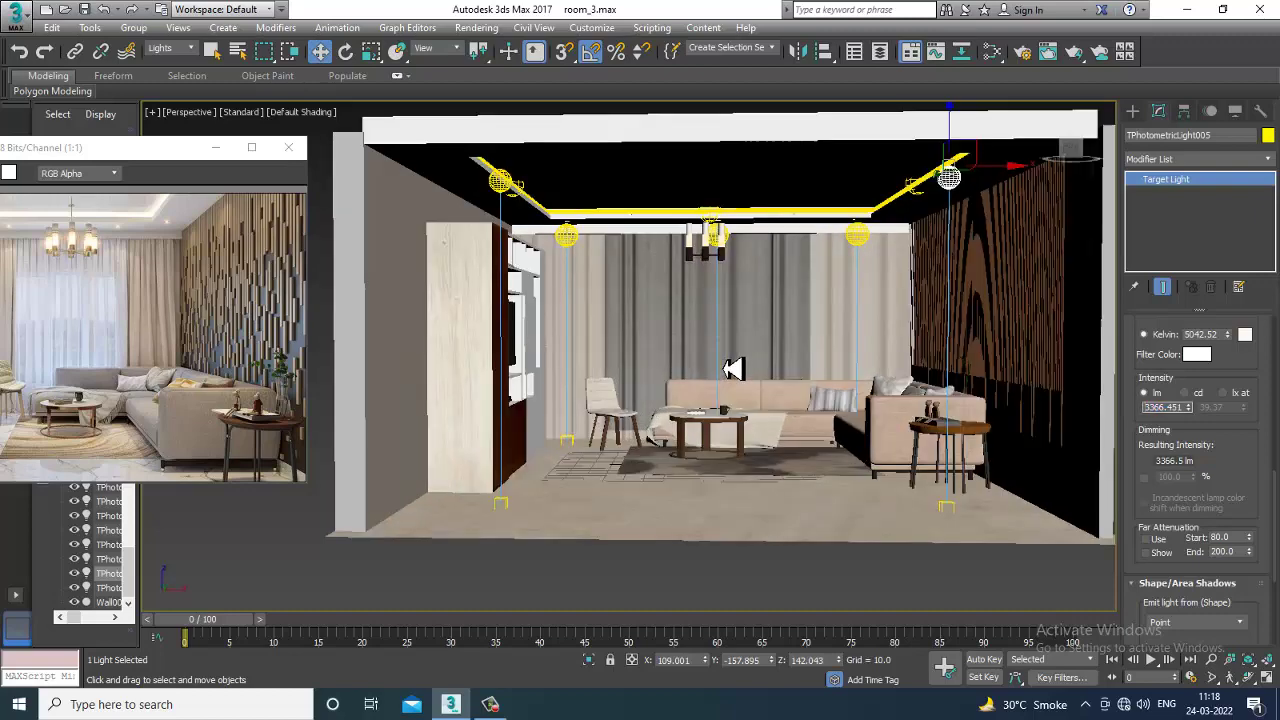
{"action": "middle_click_drag", "start_coordinate": [872, 420], "coordinate": [476, 351], "text": "alt"}
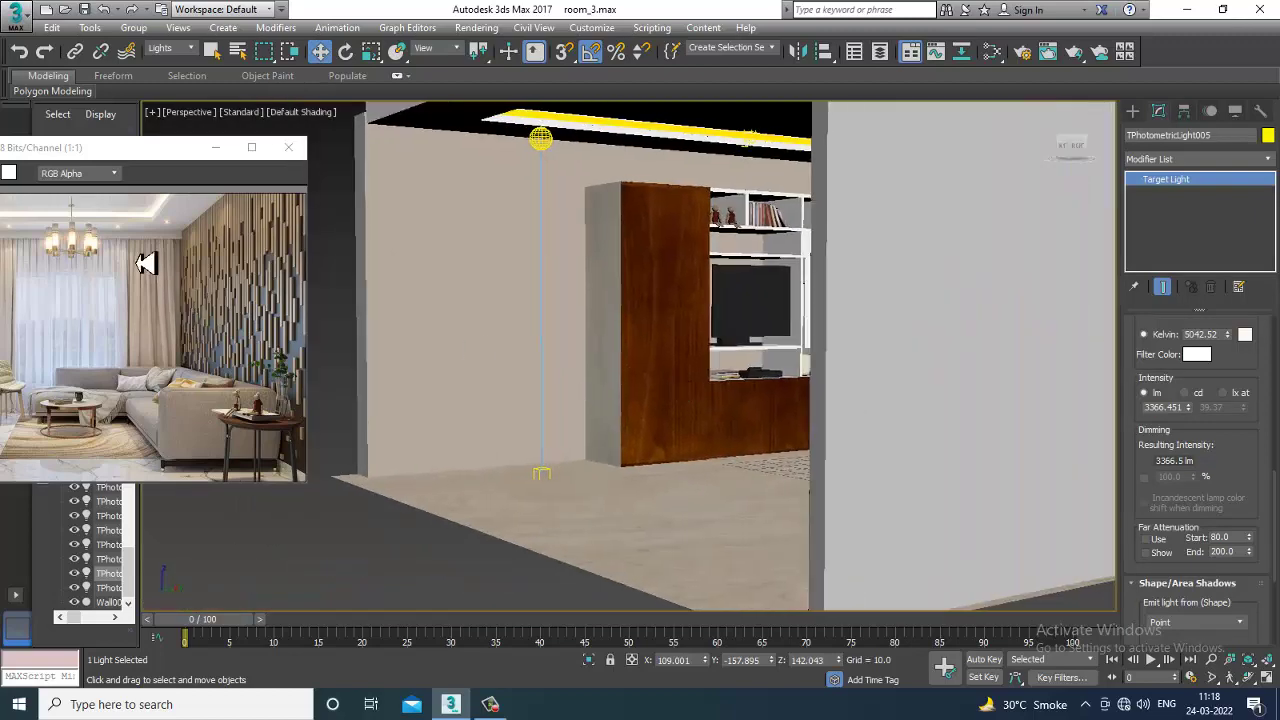
{"action": "middle_click_drag", "start_coordinate": [780, 387], "coordinate": [762, 445], "text": "alt"}
{"action": "key", "text": "alt+w"}
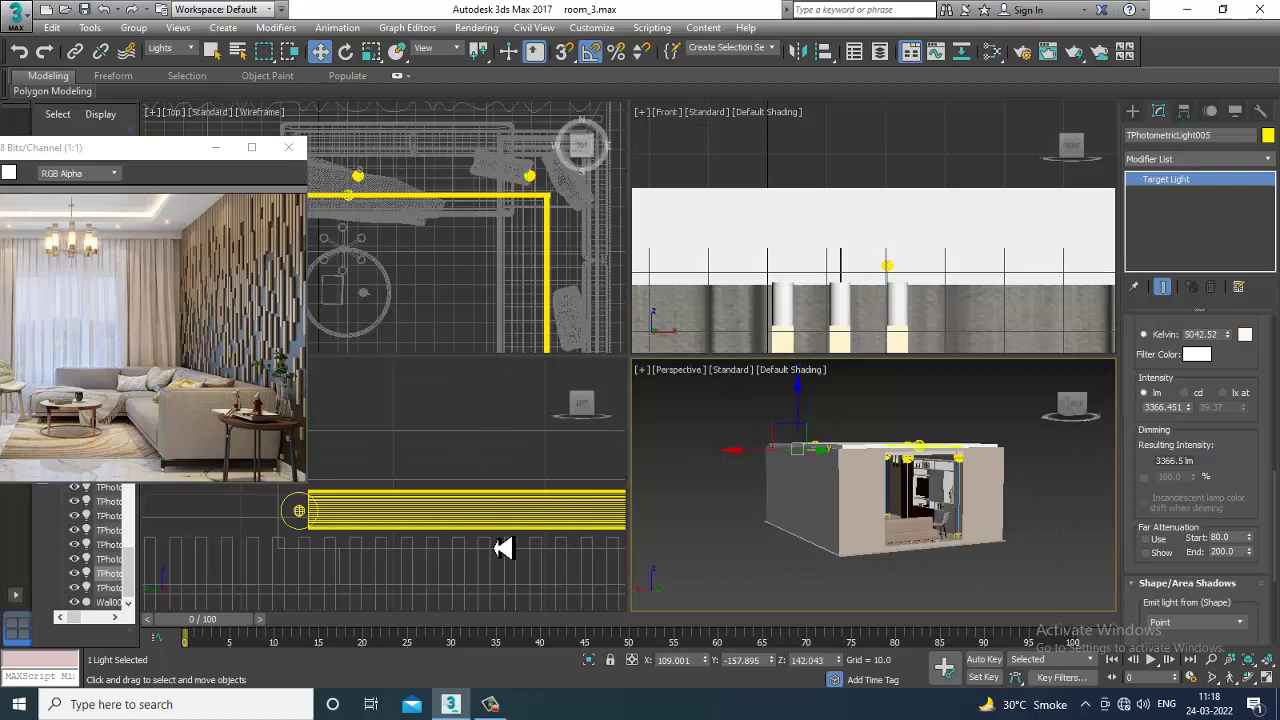
{"action": "scroll", "coordinate": [520, 510], "scroll_direction": "up", "scroll_amount": 2}
{"action": "scroll", "coordinate": [450, 468], "scroll_direction": "down", "scroll_amount": 7}
{"action": "scroll", "coordinate": [505, 445], "scroll_direction": "down", "scroll_amount": 4}
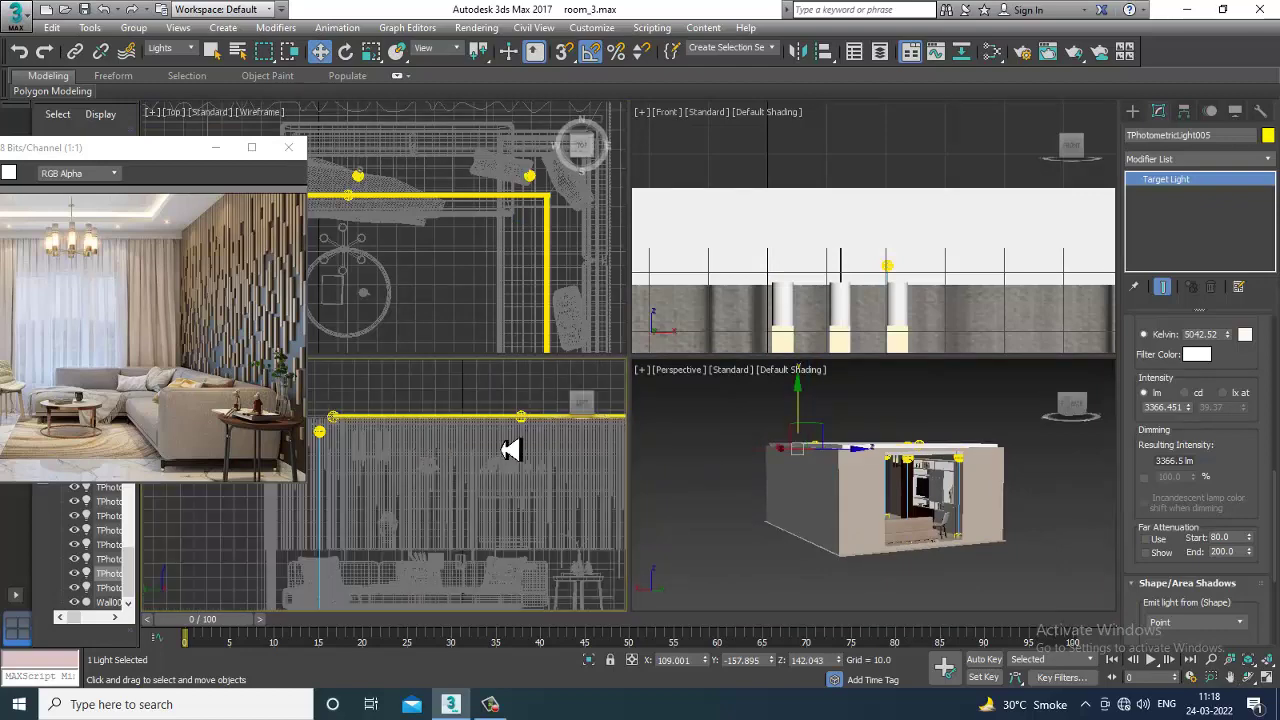
{"action": "key", "text": "alt+w"}
{"action": "scroll", "coordinate": [553, 440], "scroll_direction": "down", "scroll_amount": 3}
{"action": "middle_click_drag", "start_coordinate": [548, 440], "coordinate": [694, 429]}
{"action": "scroll", "coordinate": [640, 434], "scroll_direction": "up", "scroll_amount": 2}
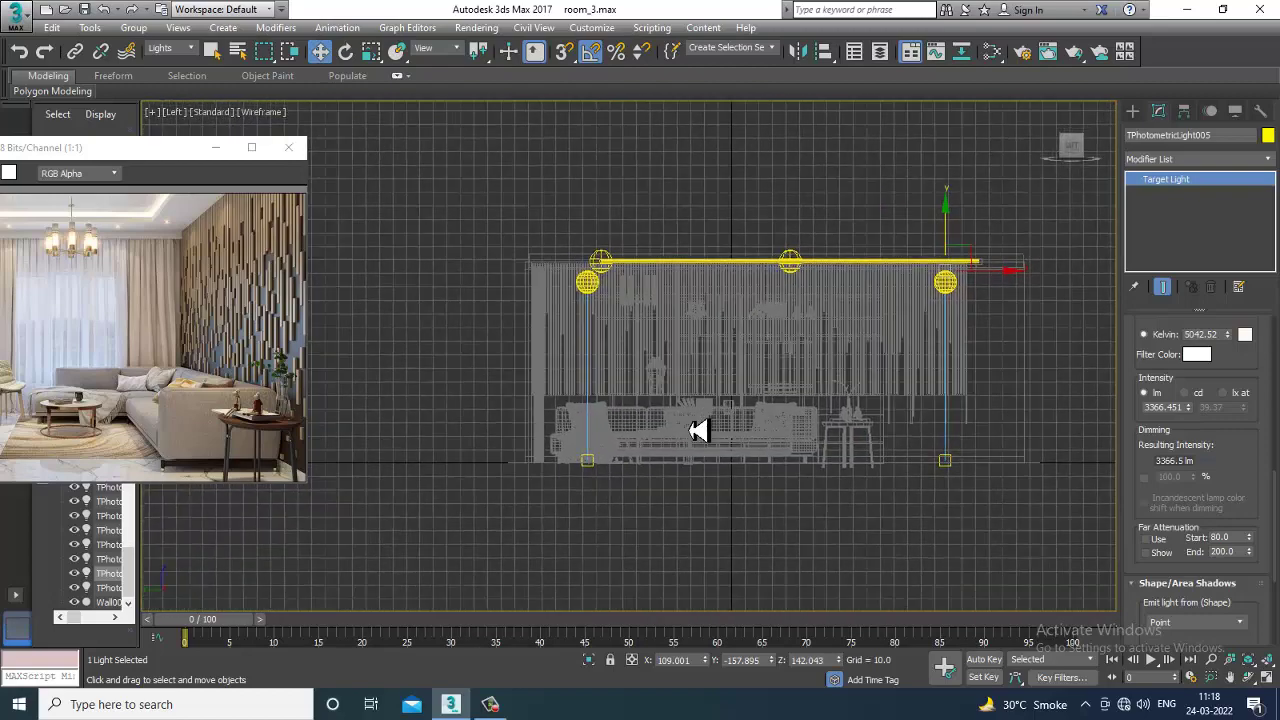
- Create a VRaySun outside the window wall in the Left view, aimed down into the room, and add a VRaySky environment map
{"action": "left_click", "coordinate": [1133, 111]}
{"action": "left_click", "coordinate": [1172, 135]}
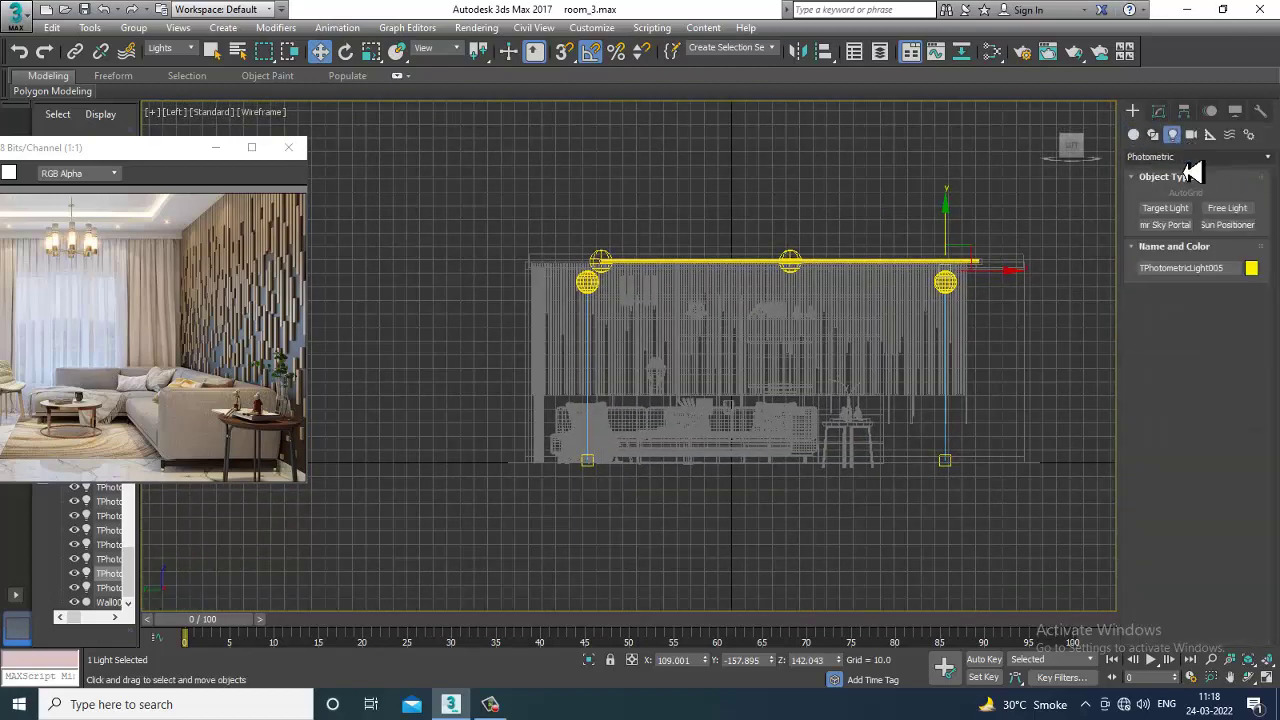
{"action": "left_click", "coordinate": [1195, 157]}
{"action": "left_click", "coordinate": [1186, 205]}
{"action": "left_click", "coordinate": [1234, 229]}
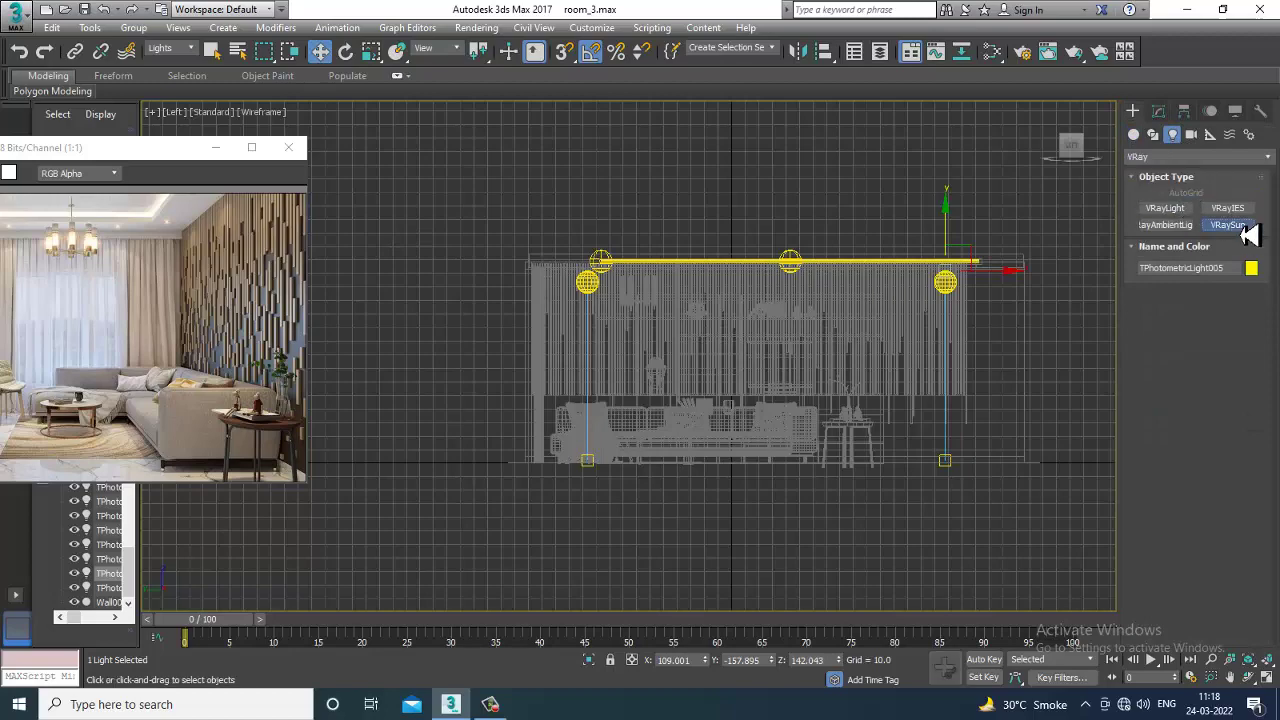
{"action": "middle_click_drag", "start_coordinate": [781, 318], "coordinate": [862, 334]}
{"action": "scroll", "coordinate": [840, 341], "scroll_direction": "down", "scroll_amount": 3}
{"action": "middle_click_drag", "start_coordinate": [755, 325], "coordinate": [780, 339]}
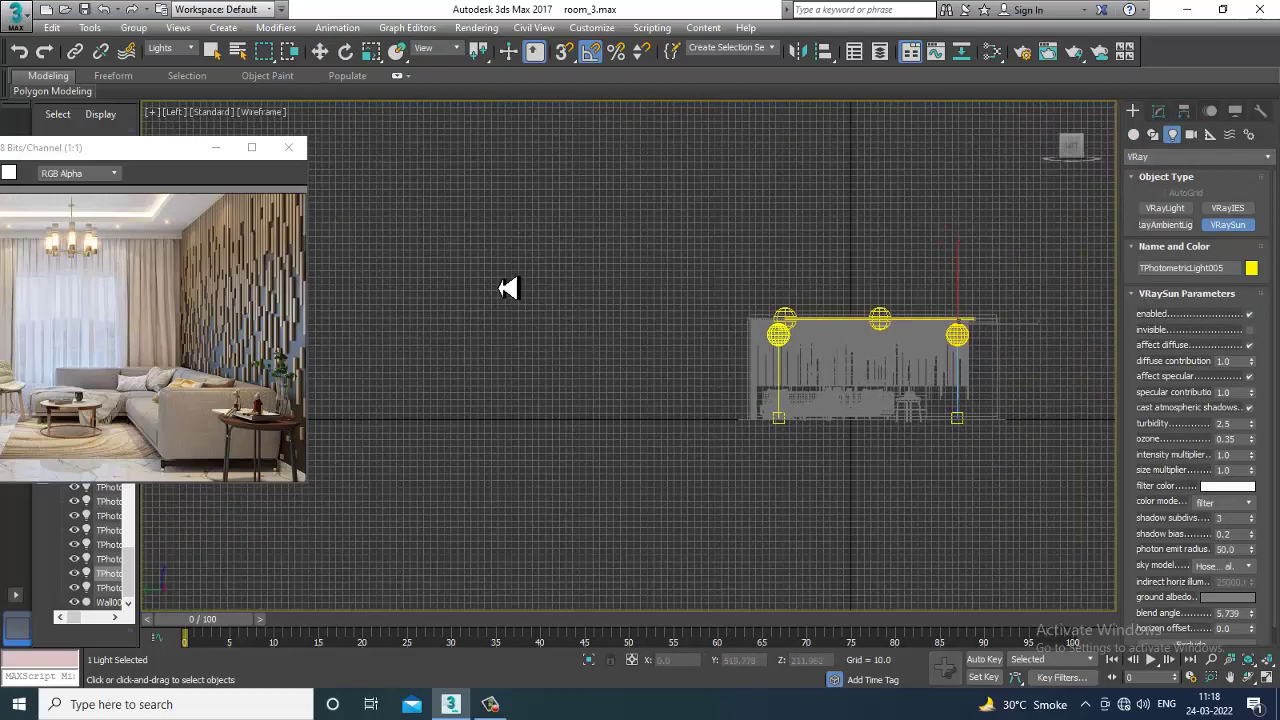
{"action": "left_click_drag", "start_coordinate": [500, 283], "coordinate": [823, 418]}
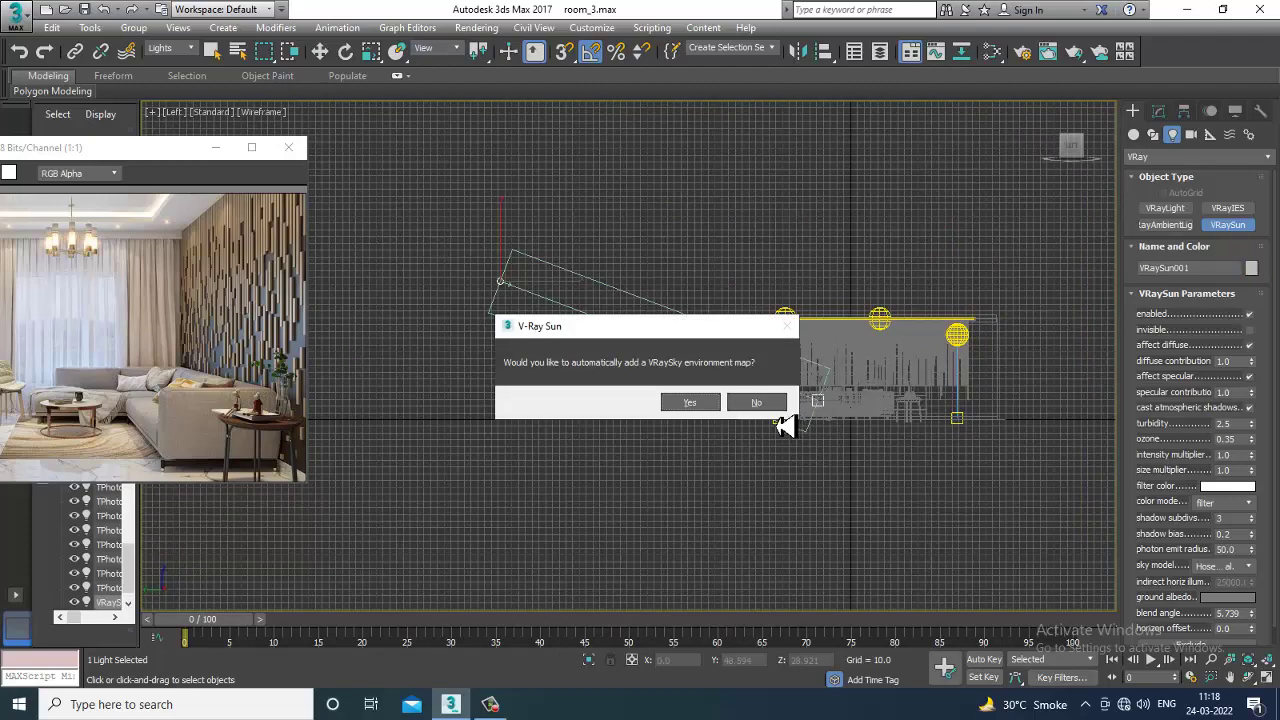
{"action": "left_click", "coordinate": [712, 404]}
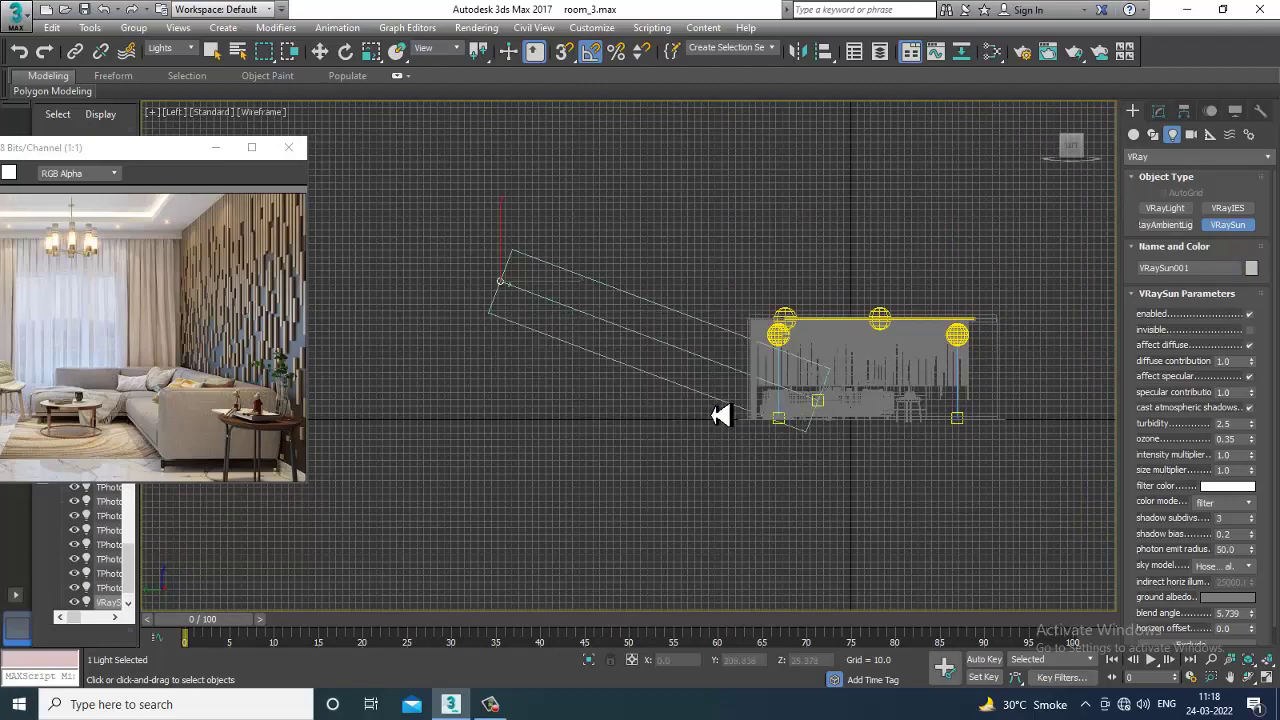
{"action": "key", "text": "w"}
- Show the sun in the perspective view from outside the window and keep its color mode on filter
{"action": "key", "text": "alt+w"}
{"action": "right_click", "coordinate": [971, 549]}
{"action": "key", "text": "alt+w"}
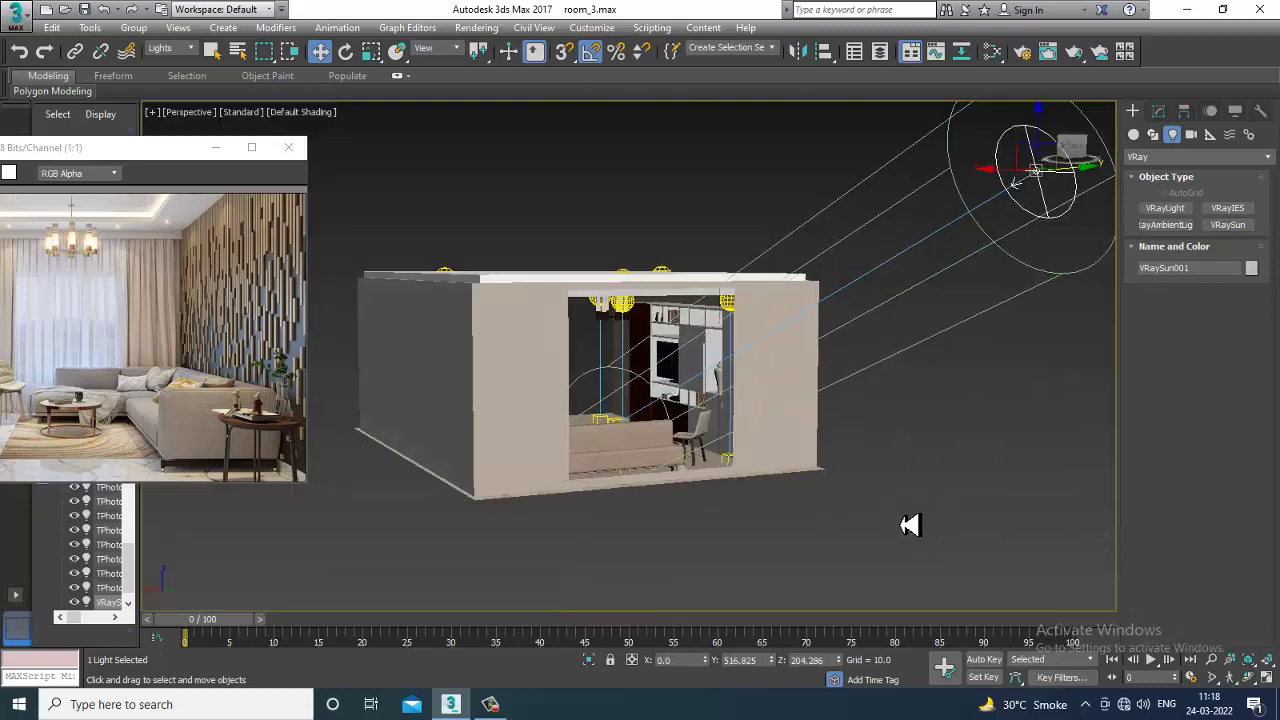
{"action": "middle_click_drag", "start_coordinate": [901, 525], "coordinate": [839, 540], "text": "alt"}
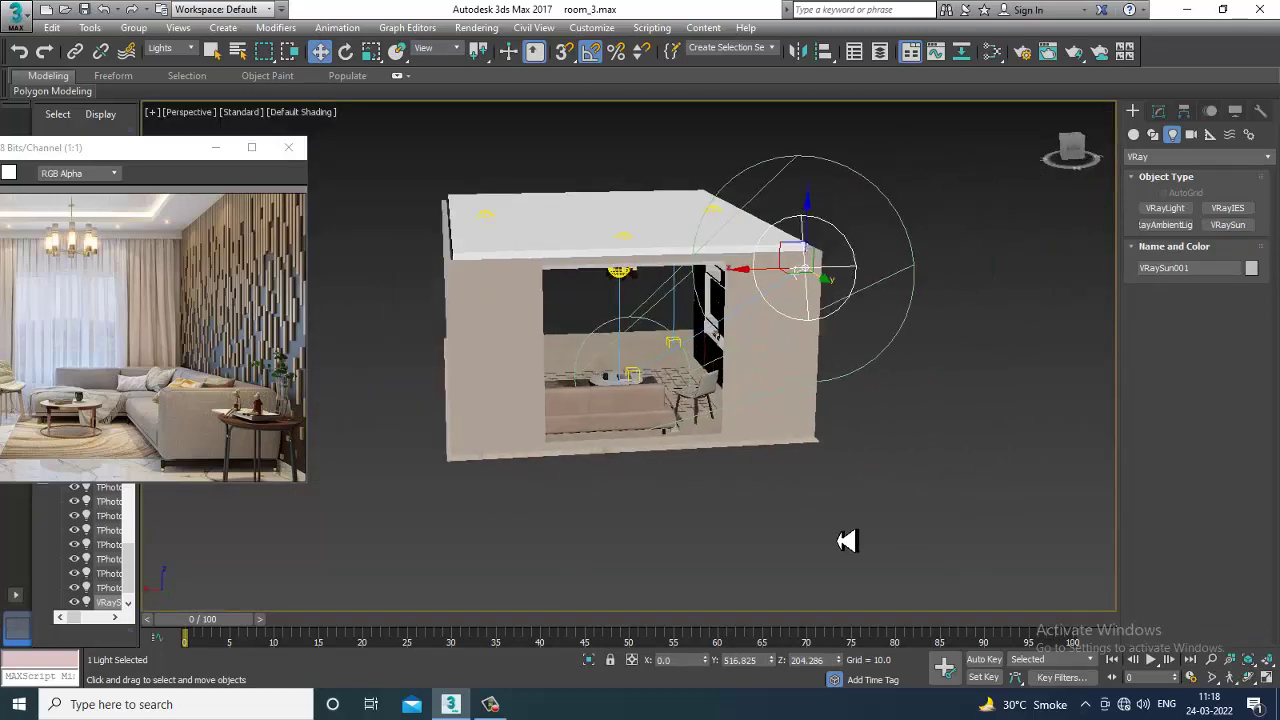
{"action": "left_click", "coordinate": [1158, 111]}
{"action": "left_click", "coordinate": [1240, 448]}
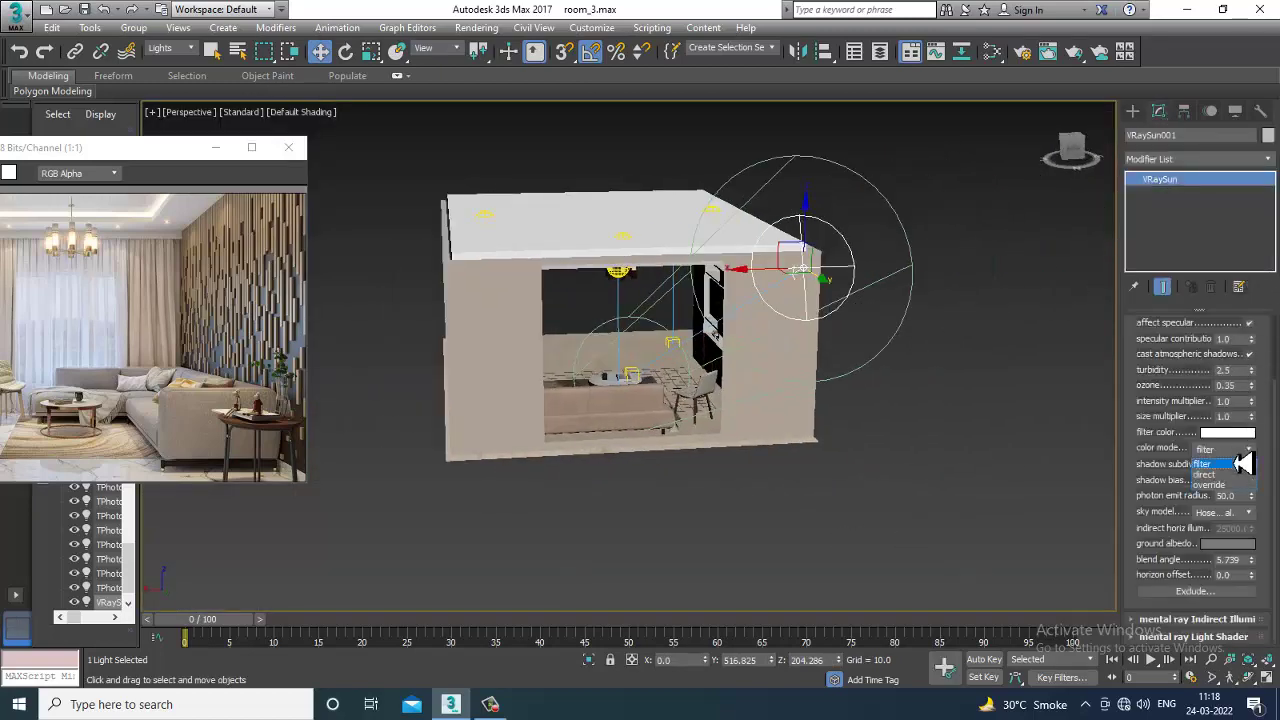
{"action": "left_click", "coordinate": [1243, 463]}
- Set the sun's filter color to a pale peach with red 244, green 208 and blue 190
{"action": "left_click", "coordinate": [1237, 433]}
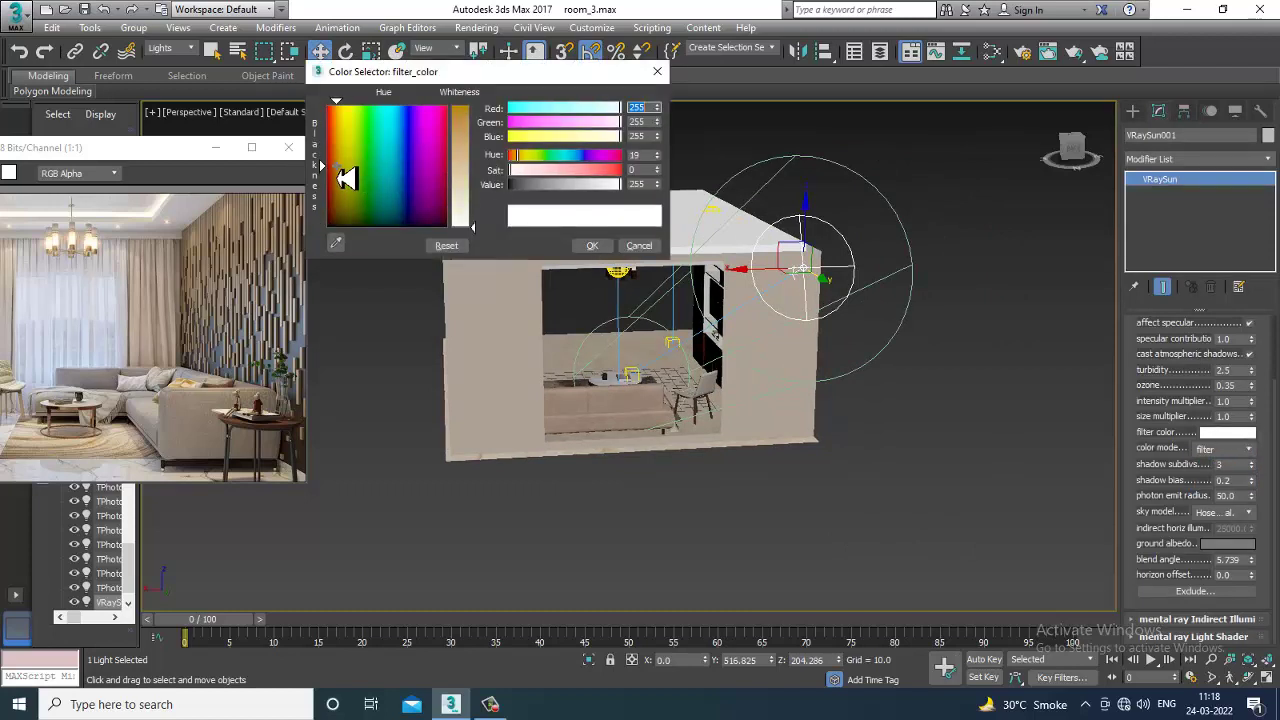
{"action": "left_click_drag", "start_coordinate": [336, 166], "coordinate": [334, 166]}
{"action": "left_click_drag", "start_coordinate": [477, 216], "coordinate": [475, 173]}
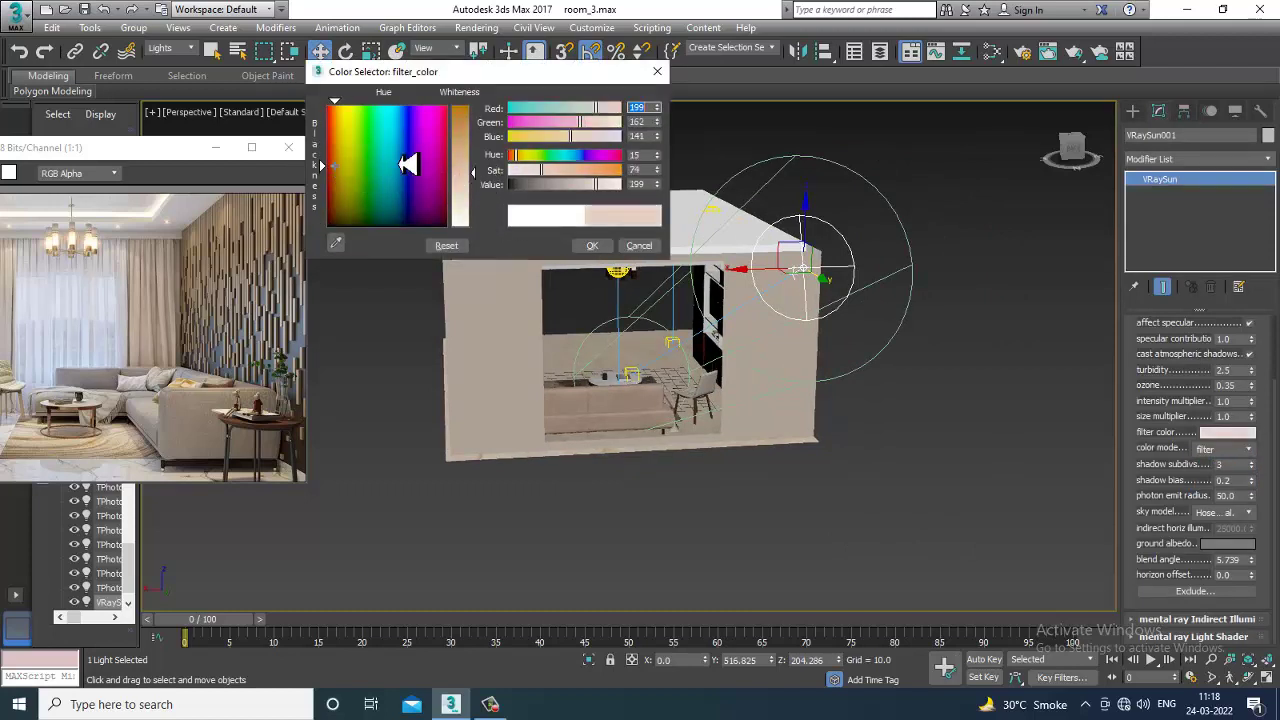
{"action": "left_click_drag", "start_coordinate": [336, 154], "coordinate": [334, 128]}
{"action": "left_click_drag", "start_coordinate": [476, 178], "coordinate": [475, 196]}
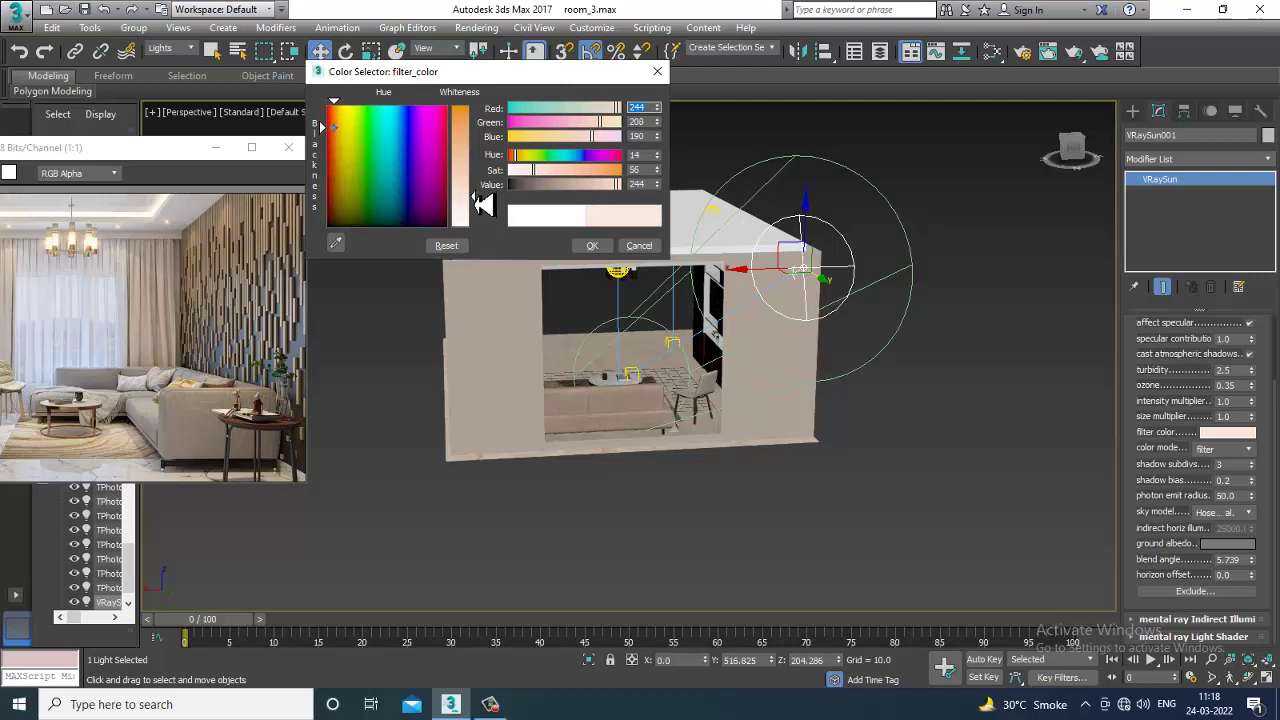
{"action": "left_click", "coordinate": [592, 245]}
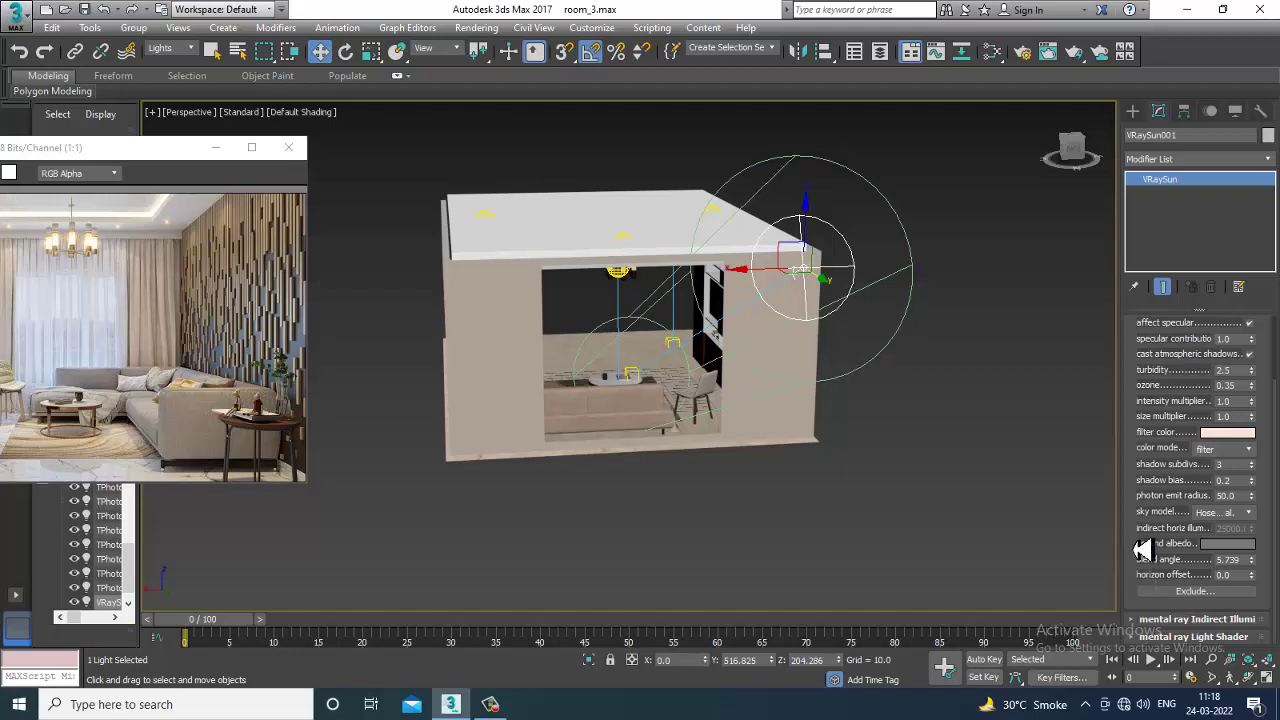
- Raise the sun's photon emit radius to 124.0 and lower its intensity multiplier to 0.56
{"action": "scroll", "coordinate": [1145, 555], "scroll_direction": "up", "scroll_amount": 2}
{"action": "scroll", "coordinate": [1152, 530], "scroll_direction": "down", "scroll_amount": 2}
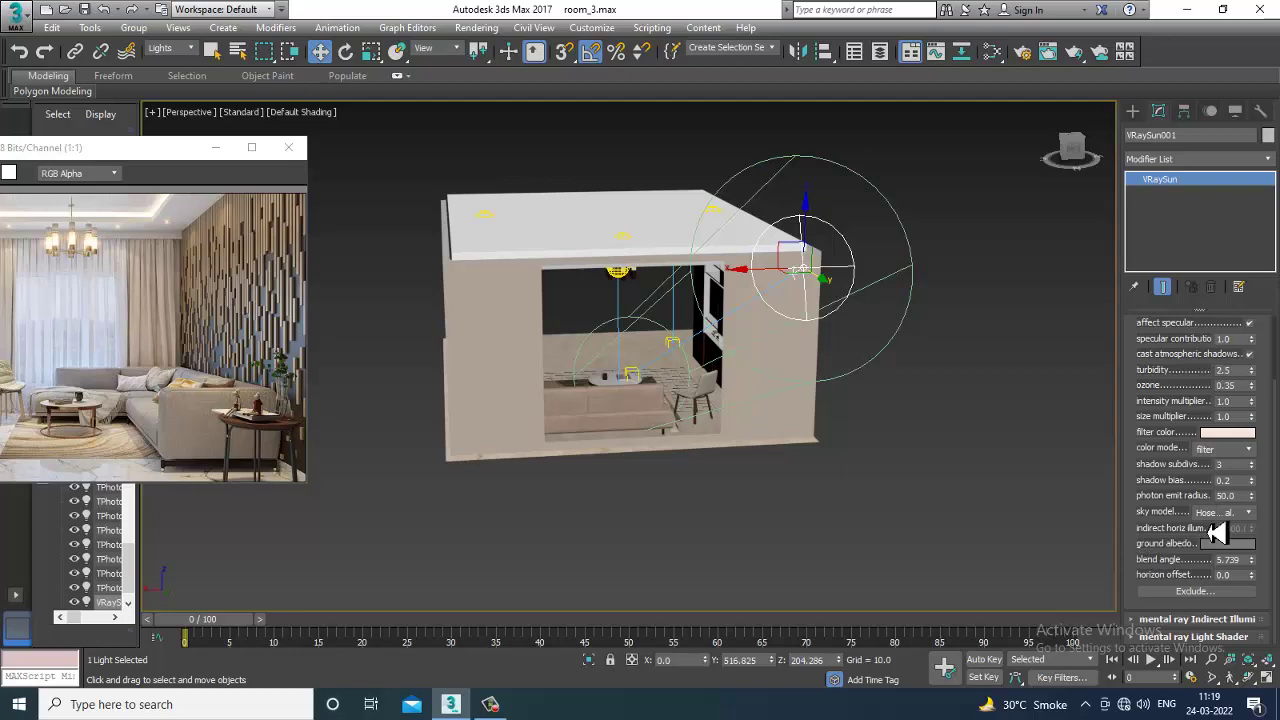
{"action": "left_click_drag", "start_coordinate": [1252, 497], "coordinate": [1246, 392]}
{"action": "middle_click_drag", "start_coordinate": [975, 423], "coordinate": [920, 389], "text": "alt"}
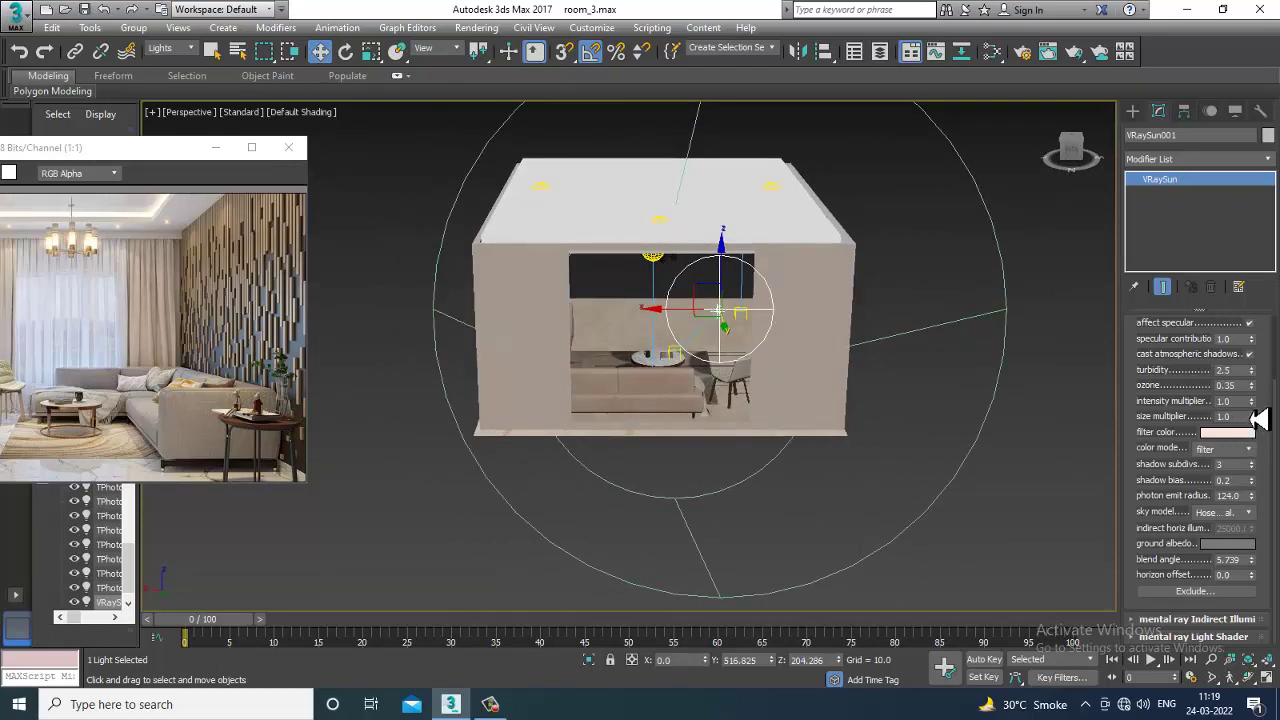
{"action": "left_click_drag", "start_coordinate": [1257, 418], "coordinate": [1257, 427]}
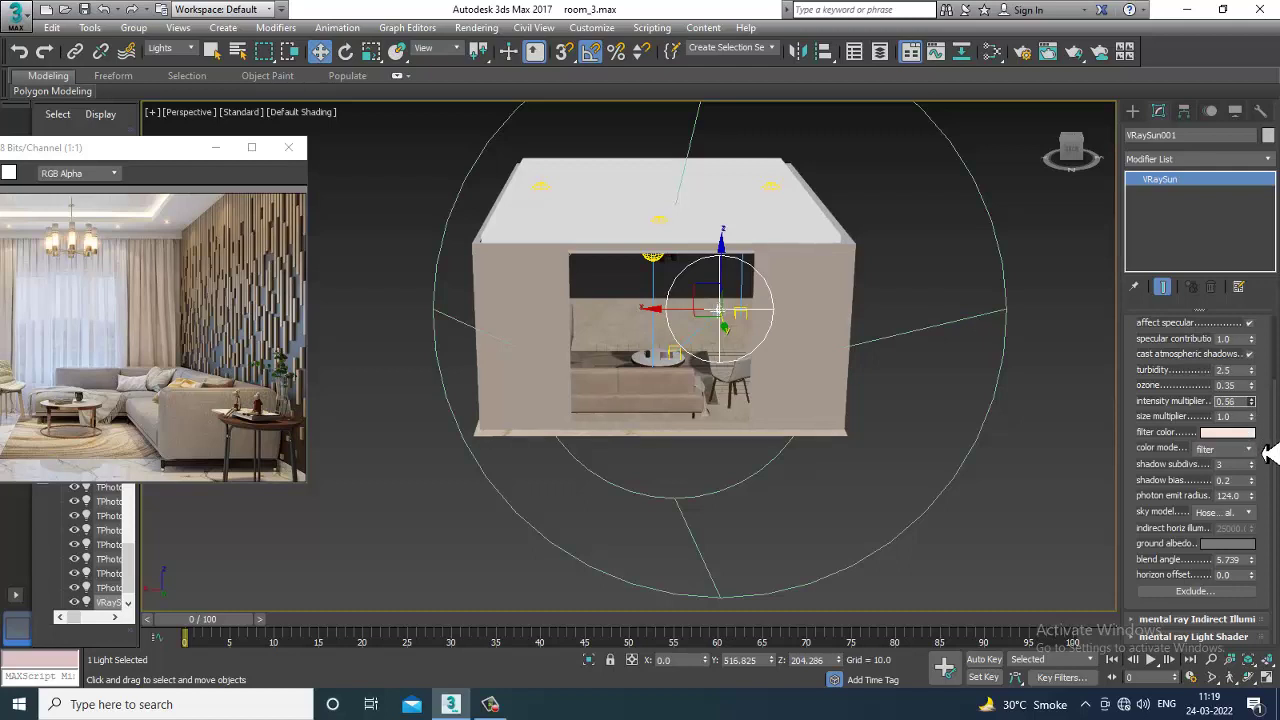
- Show the room interior from the front in the perspective view and set the viewport quality to High Quality
{"action": "left_click", "coordinate": [496, 707]}
{"action": "left_click", "coordinate": [500, 709]}
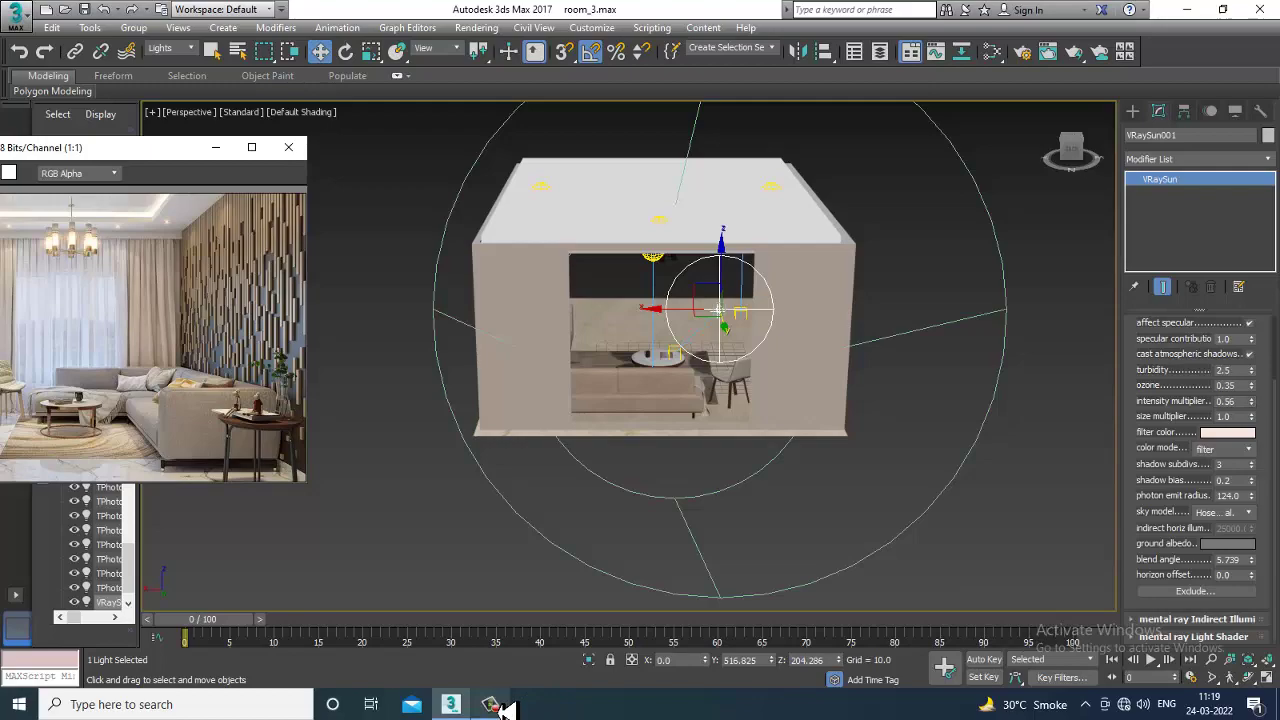
{"action": "middle_click_drag", "start_coordinate": [555, 466], "coordinate": [658, 482], "text": "alt"}
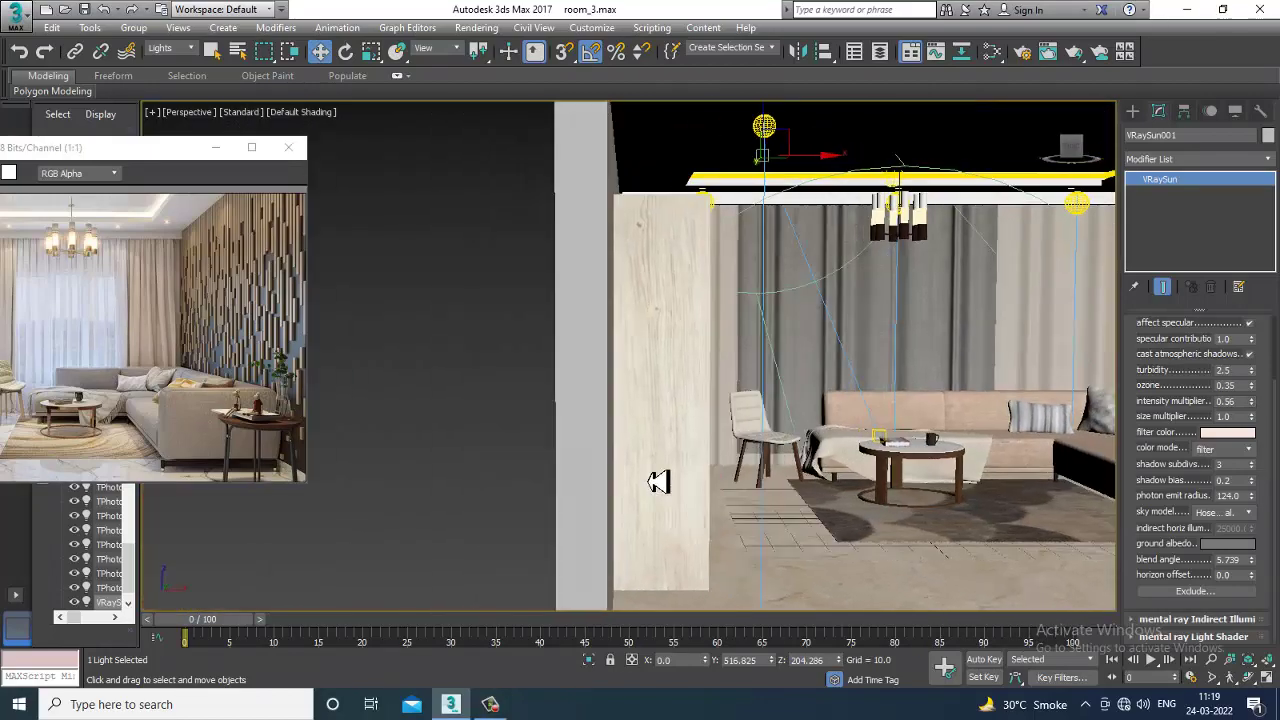
{"action": "middle_click_drag", "start_coordinate": [797, 483], "coordinate": [622, 462]}
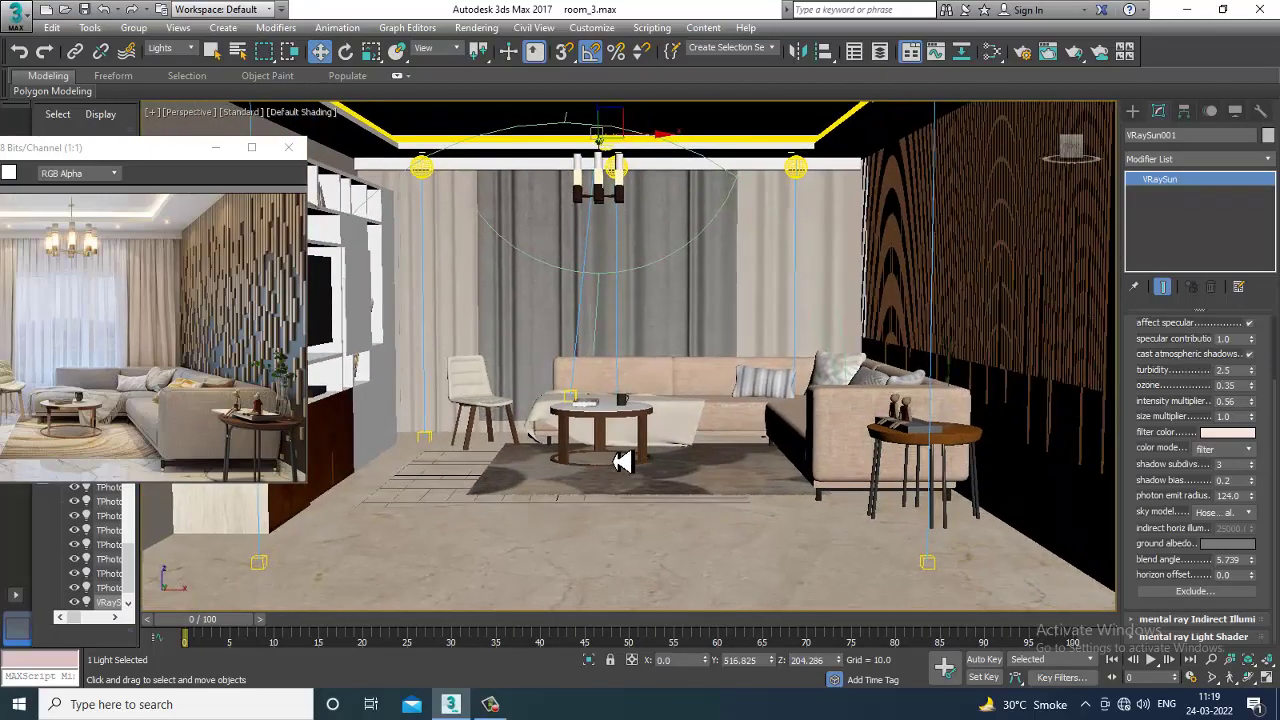
{"action": "left_click", "coordinate": [244, 118]}
{"action": "left_click", "coordinate": [270, 125]}
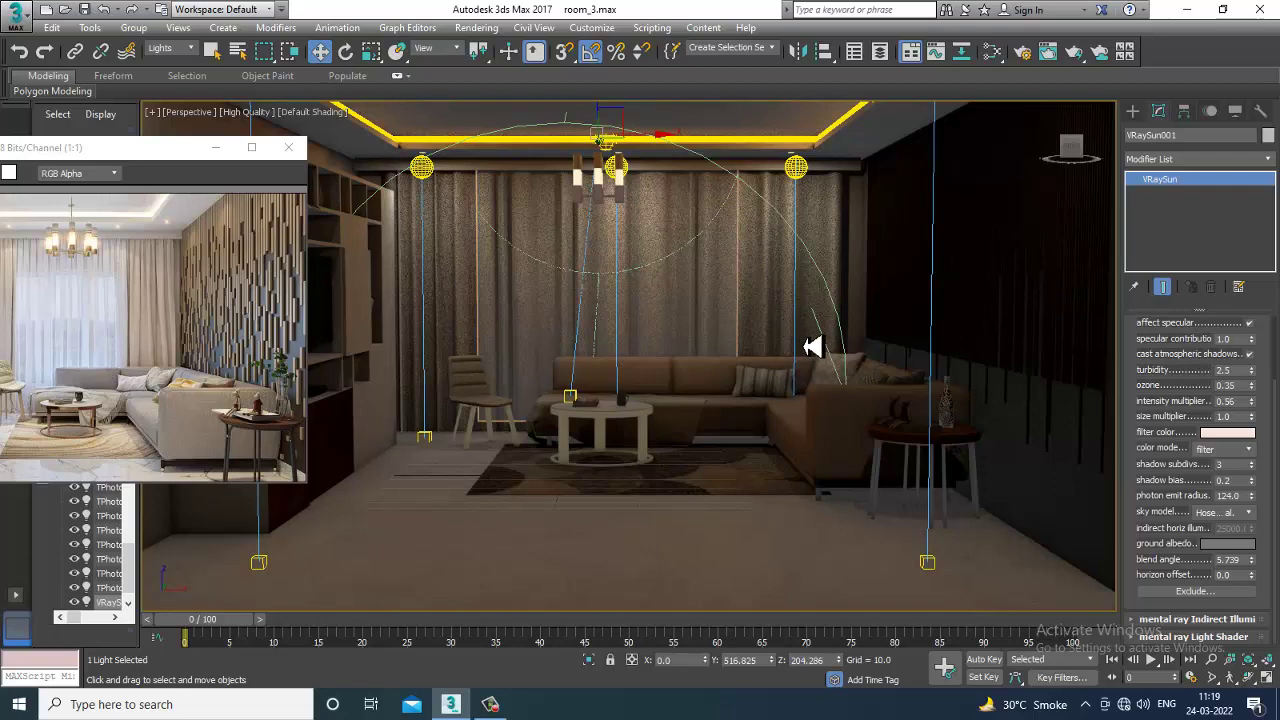
- Move the VRaySun higher and farther out from the window wall, to about Y 765 and Z 510
{"action": "scroll", "coordinate": [813, 346], "scroll_direction": "down", "scroll_amount": 5}
{"action": "middle_click_drag", "start_coordinate": [829, 386], "coordinate": [648, 423], "text": "alt"}
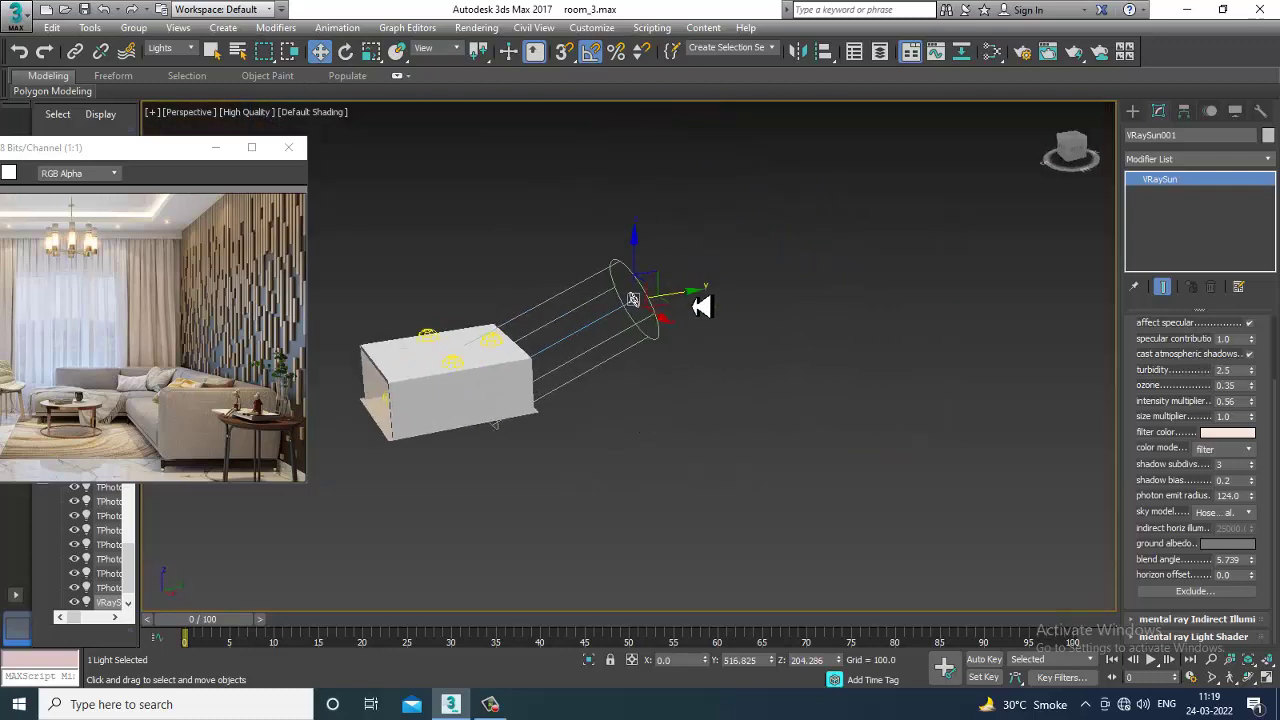
{"action": "left_click_drag", "start_coordinate": [690, 292], "coordinate": [687, 158]}
{"action": "middle_click_drag", "start_coordinate": [538, 412], "coordinate": [672, 384], "text": "alt"}
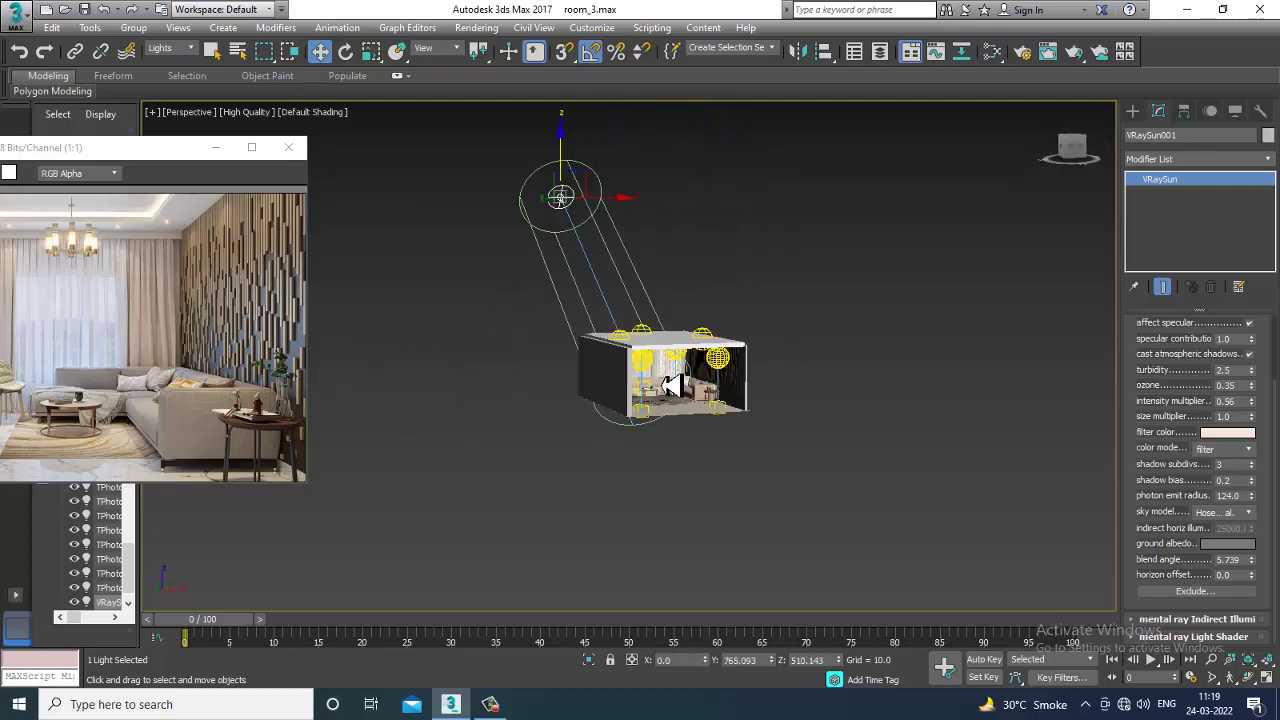
{"action": "scroll", "coordinate": [666, 390], "scroll_direction": "up", "scroll_amount": 3}
- Minimize the reference image and look over the common output parameters in Render Setup
{"action": "left_click", "coordinate": [216, 148]}
{"action": "middle_click_drag", "start_coordinate": [1040, 395], "coordinate": [786, 408], "text": "alt"}
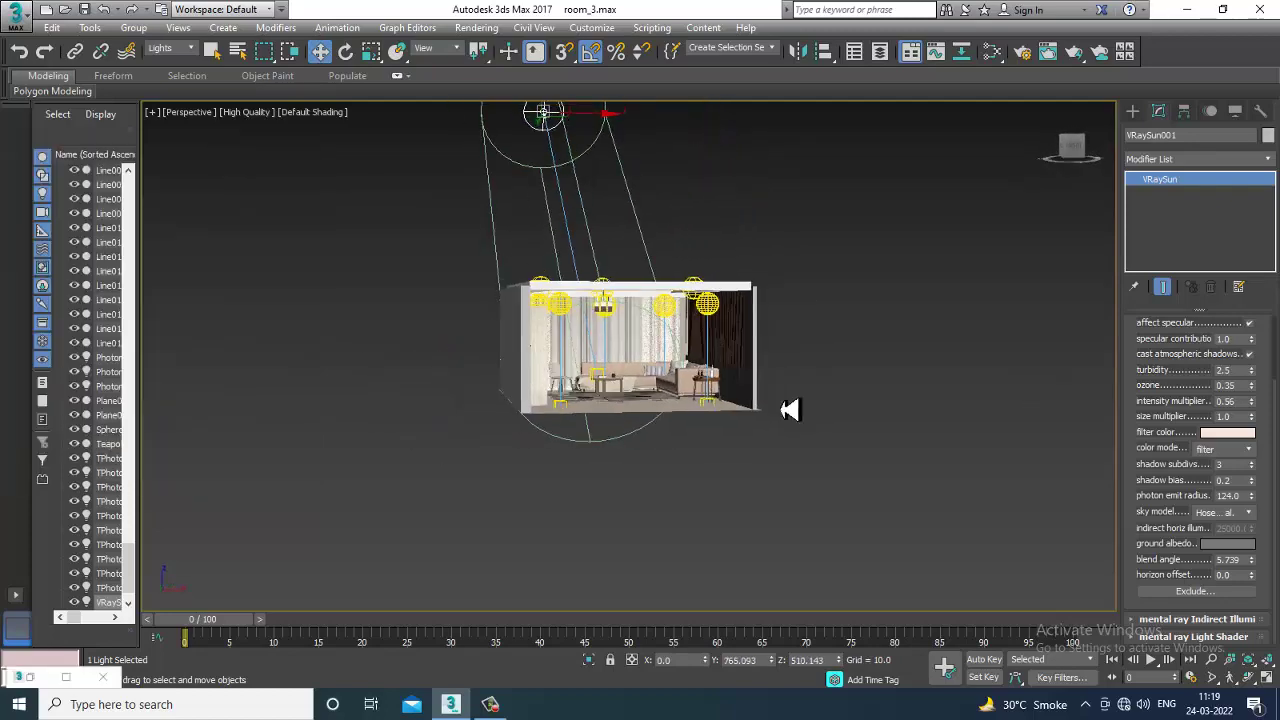
{"action": "scroll", "coordinate": [786, 408], "scroll_direction": "up", "scroll_amount": 5}
{"action": "left_click", "coordinate": [477, 27]}
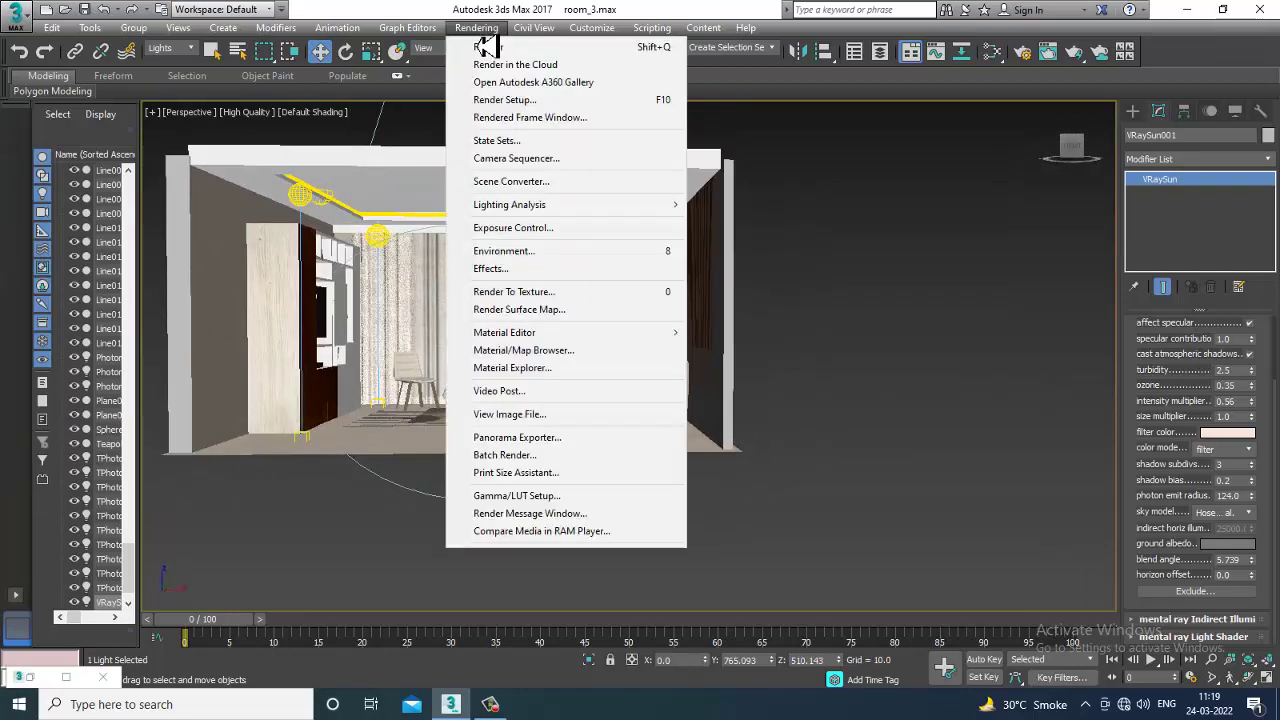
{"action": "left_click", "coordinate": [557, 117]}
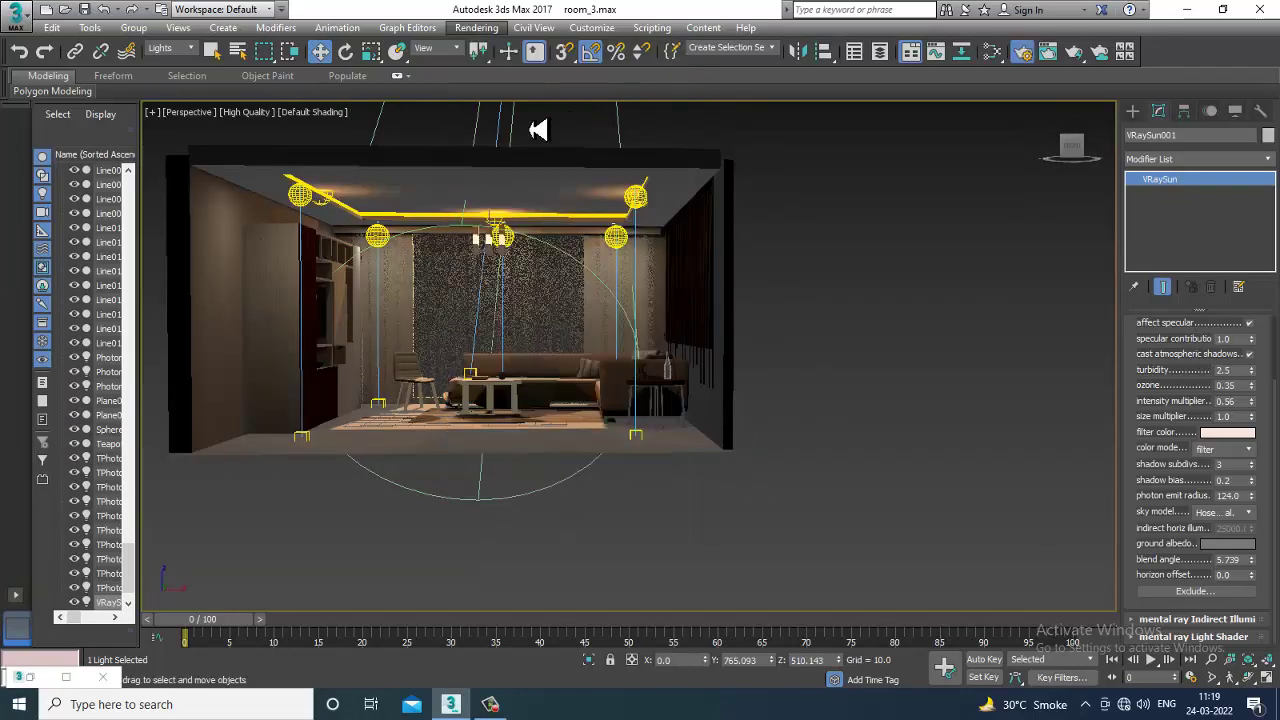
{"action": "key", "text": "F10"}
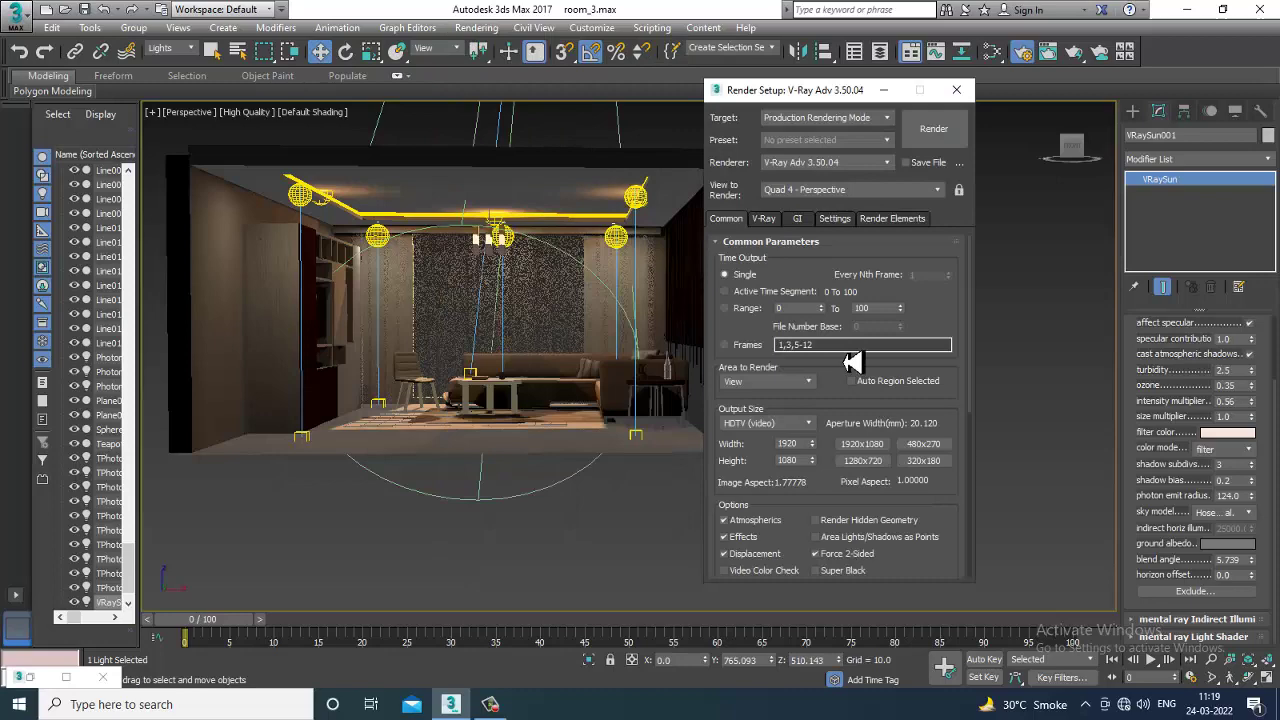
{"action": "left_click", "coordinate": [886, 91]}
- Frame the living room interior straight toward the curtain wall and create a physical camera from the perspective view
{"action": "middle_click_drag", "start_coordinate": [546, 351], "coordinate": [648, 416]}
{"action": "scroll", "coordinate": [648, 415], "scroll_direction": "up", "scroll_amount": 5}
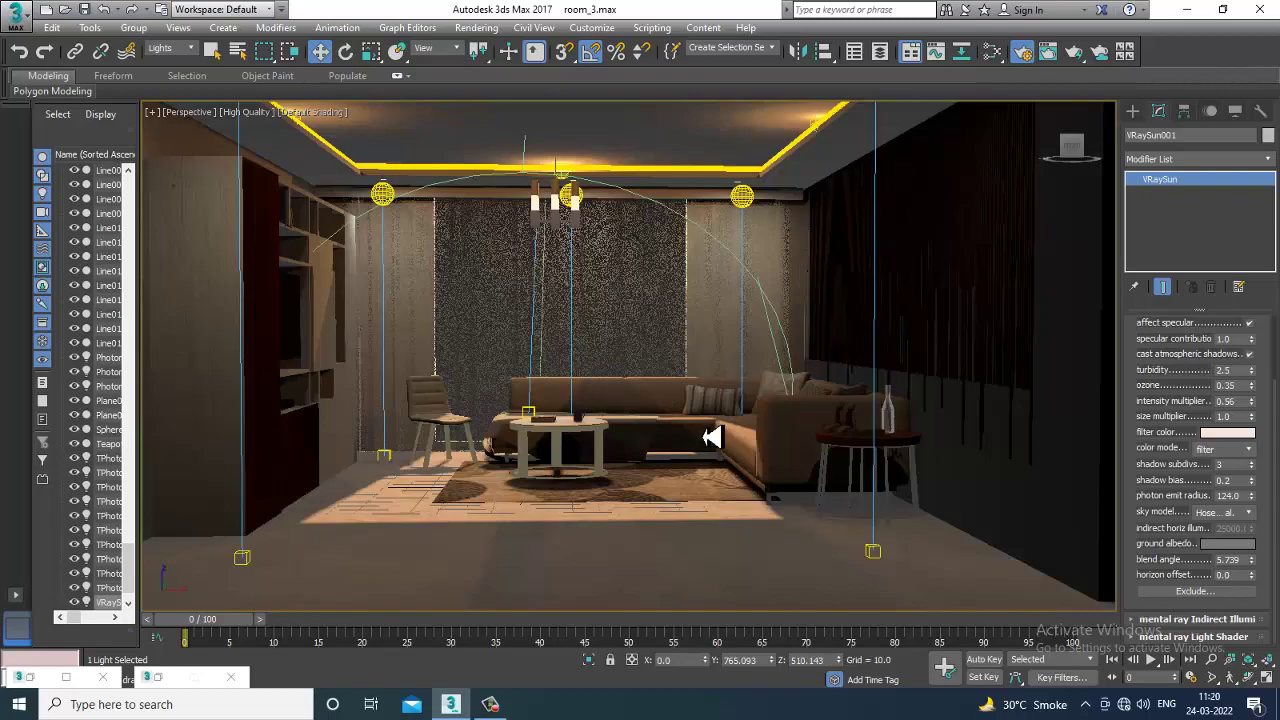
{"action": "middle_click_drag", "start_coordinate": [710, 437], "coordinate": [694, 436], "text": "alt"}
{"action": "key", "text": "Up"}
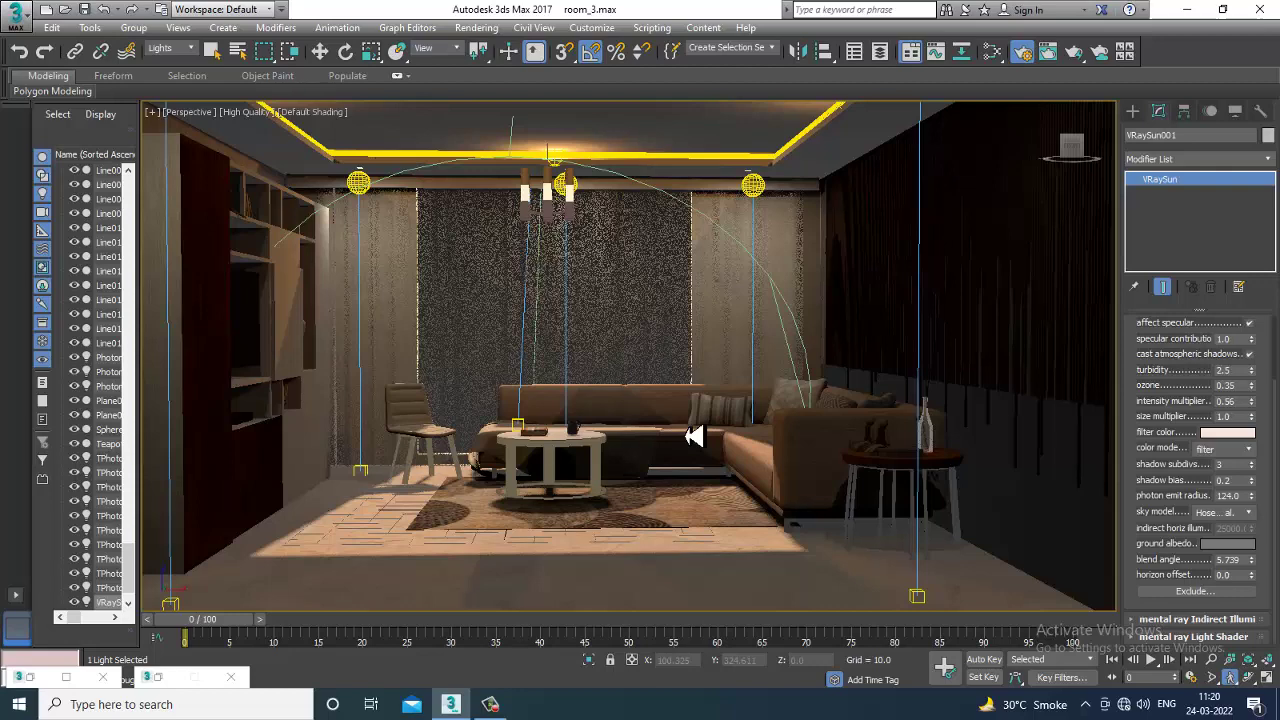
{"action": "key", "text": "ctrl+c"}
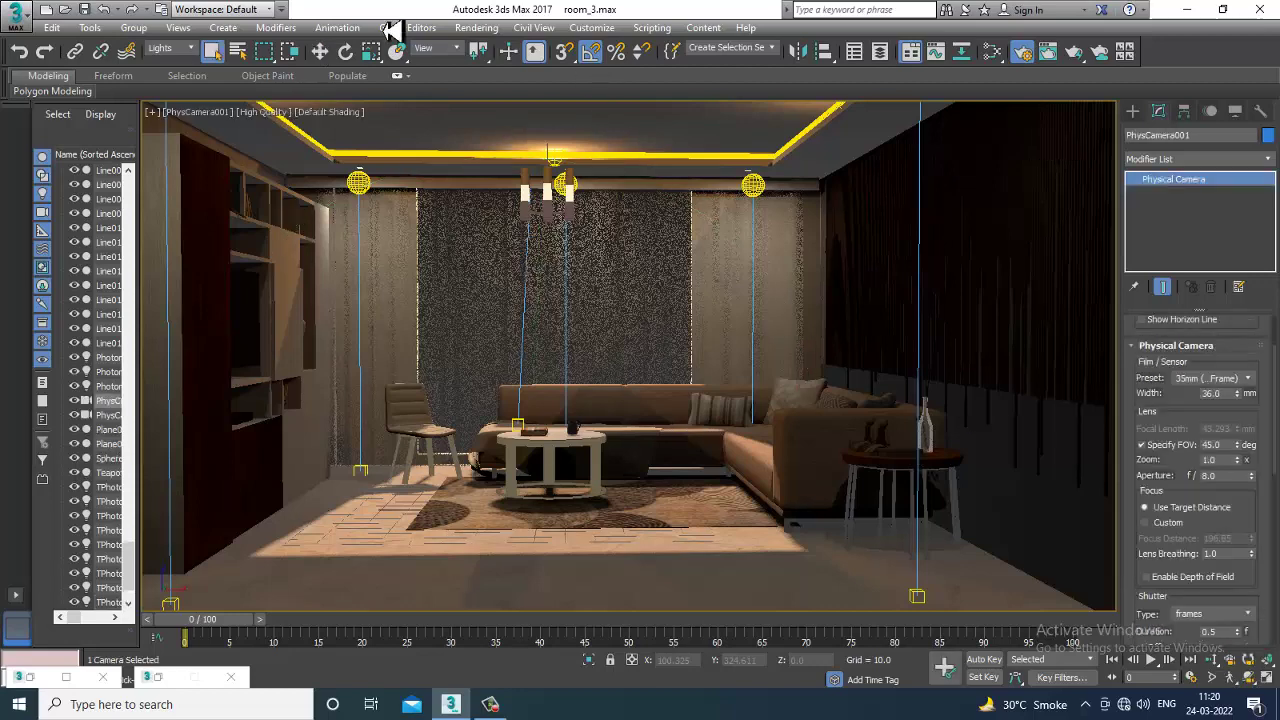
- Start a test render of the physical camera view and close the V-Ray frame buffer during the light cache pass
{"action": "left_click", "coordinate": [476, 27]}
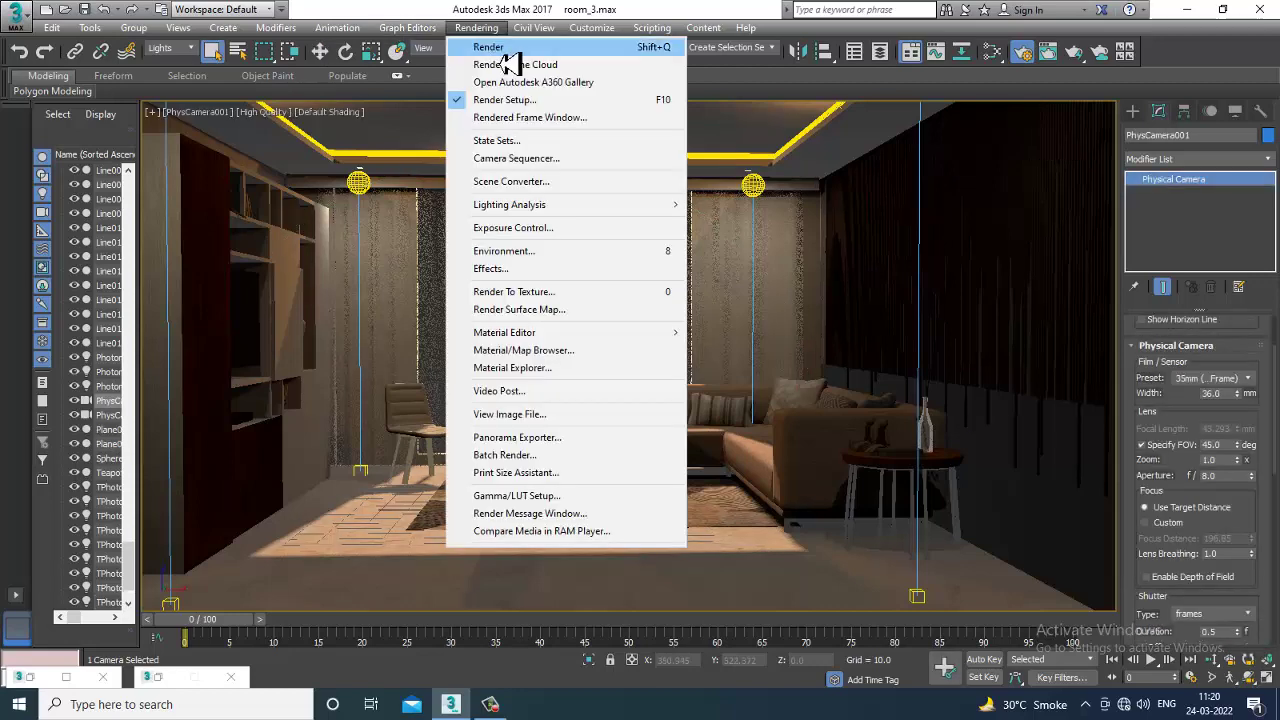
{"action": "left_click", "coordinate": [506, 51]}
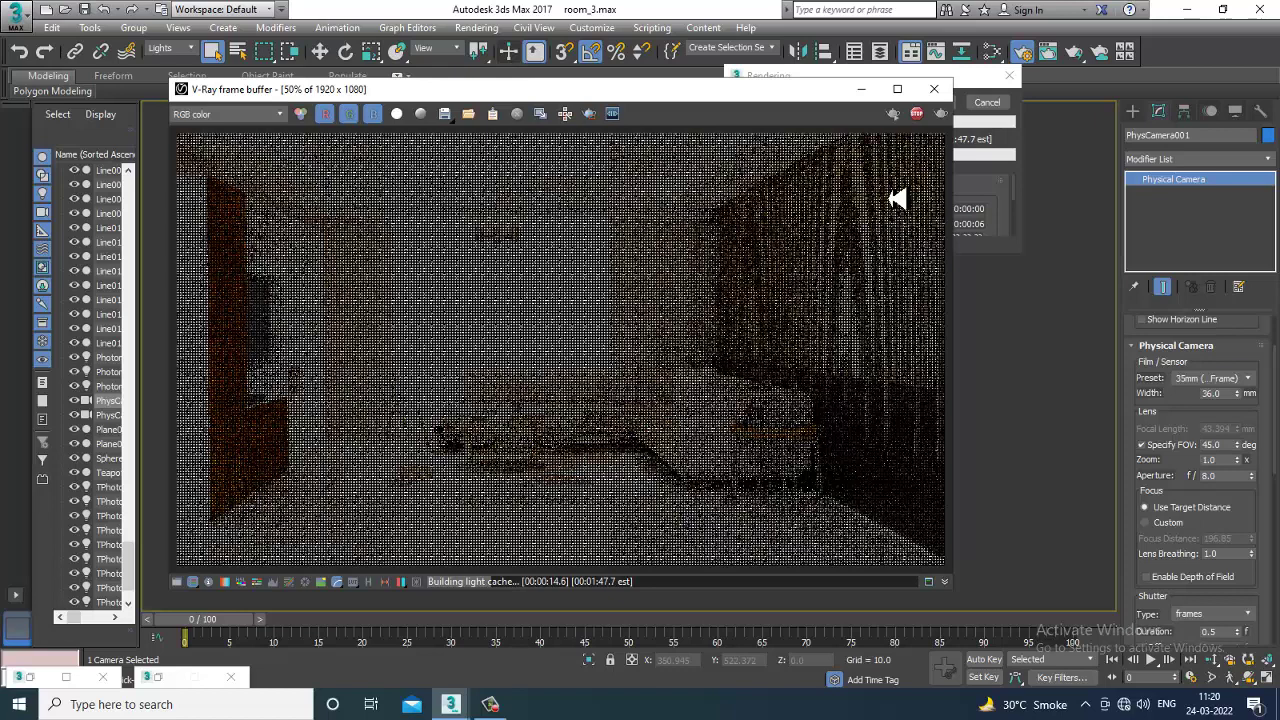
{"action": "left_click", "coordinate": [934, 89]}
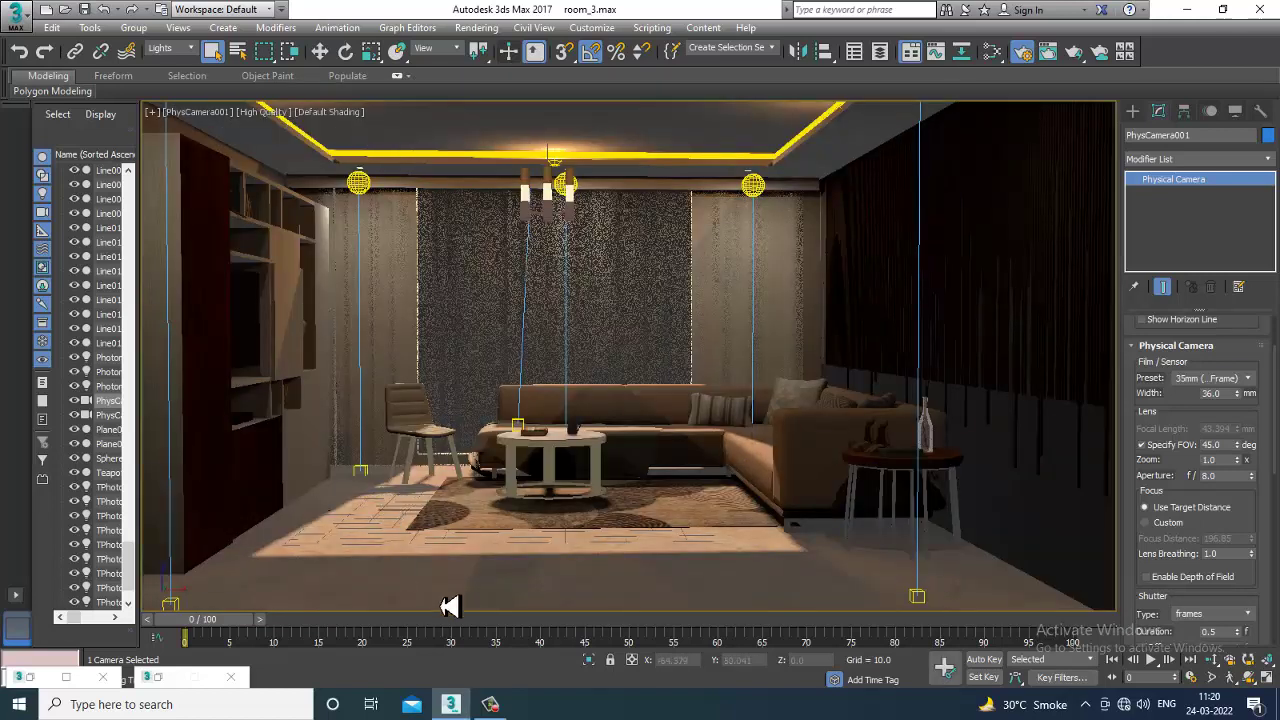
- Switch to the four-viewport layout and turn the Left view into a shaded perspective showing the whole room, camera and sun
{"action": "key", "text": "alt+w"}
{"action": "right_click", "coordinate": [447, 432]}
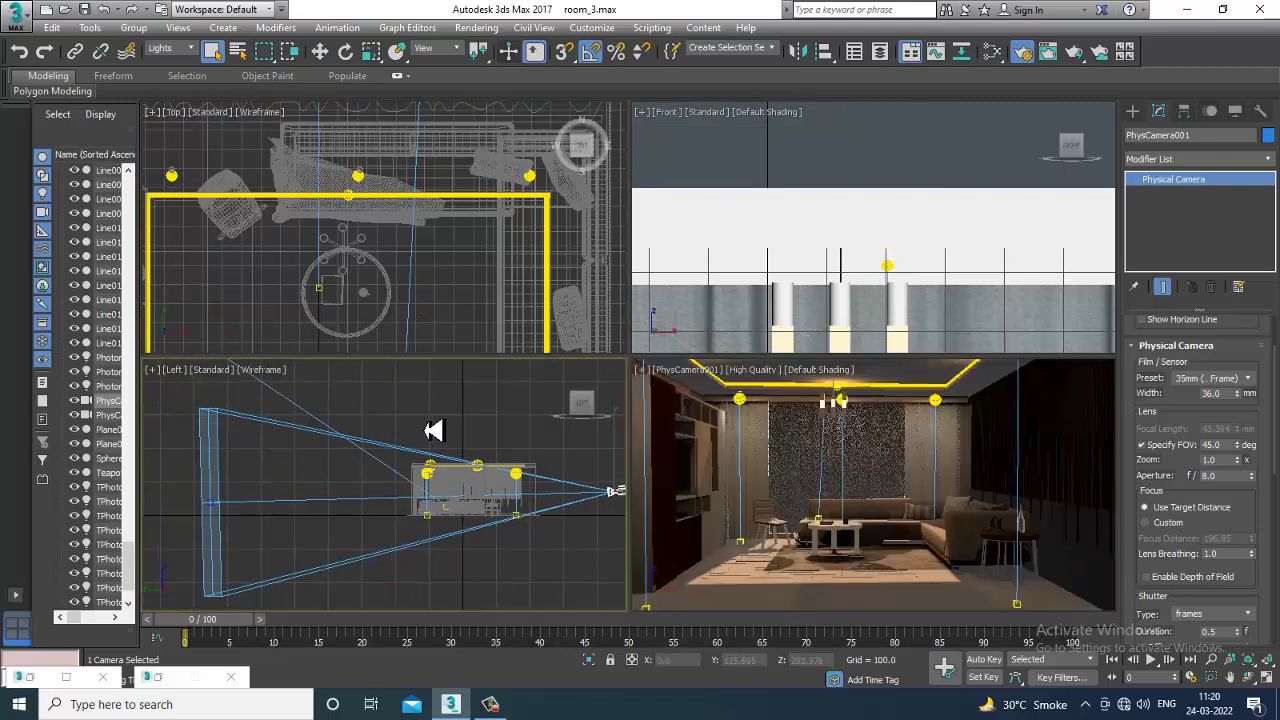
{"action": "key", "text": "p"}
{"action": "key", "text": "F3"}
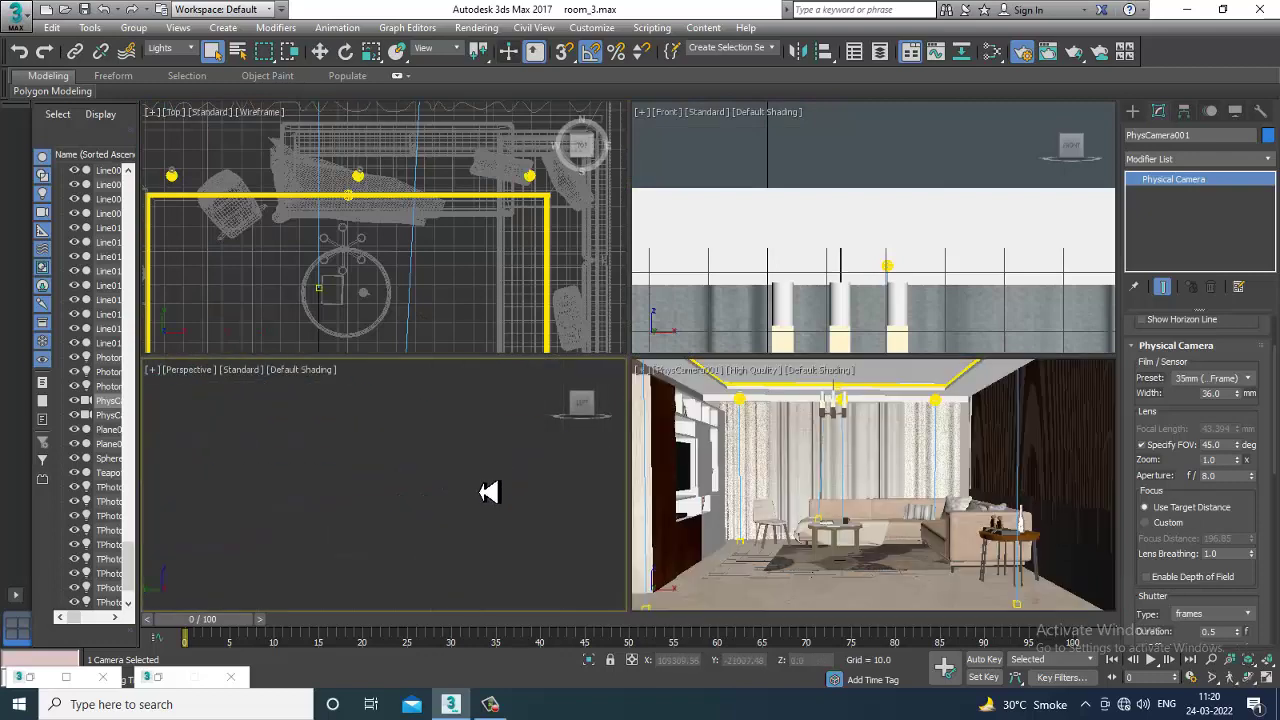
{"action": "scroll", "coordinate": [489, 492], "scroll_direction": "down", "scroll_amount": 3}
{"action": "middle_click_drag", "start_coordinate": [489, 492], "coordinate": [506, 523], "text": "alt"}
{"action": "key", "text": "z"}
{"action": "mouse_move", "coordinate": [463, 480]}
{"action": "middle_mouse_down", "text": "alt"}
{"action": "mouse_move", "coordinate": [510, 493]}
{"action": "mouse_move", "coordinate": [417, 497]}
{"action": "mouse_move", "coordinate": [405, 511]}
{"action": "mouse_move", "coordinate": [434, 510]}
{"action": "middle_mouse_up", "text": "alt"}
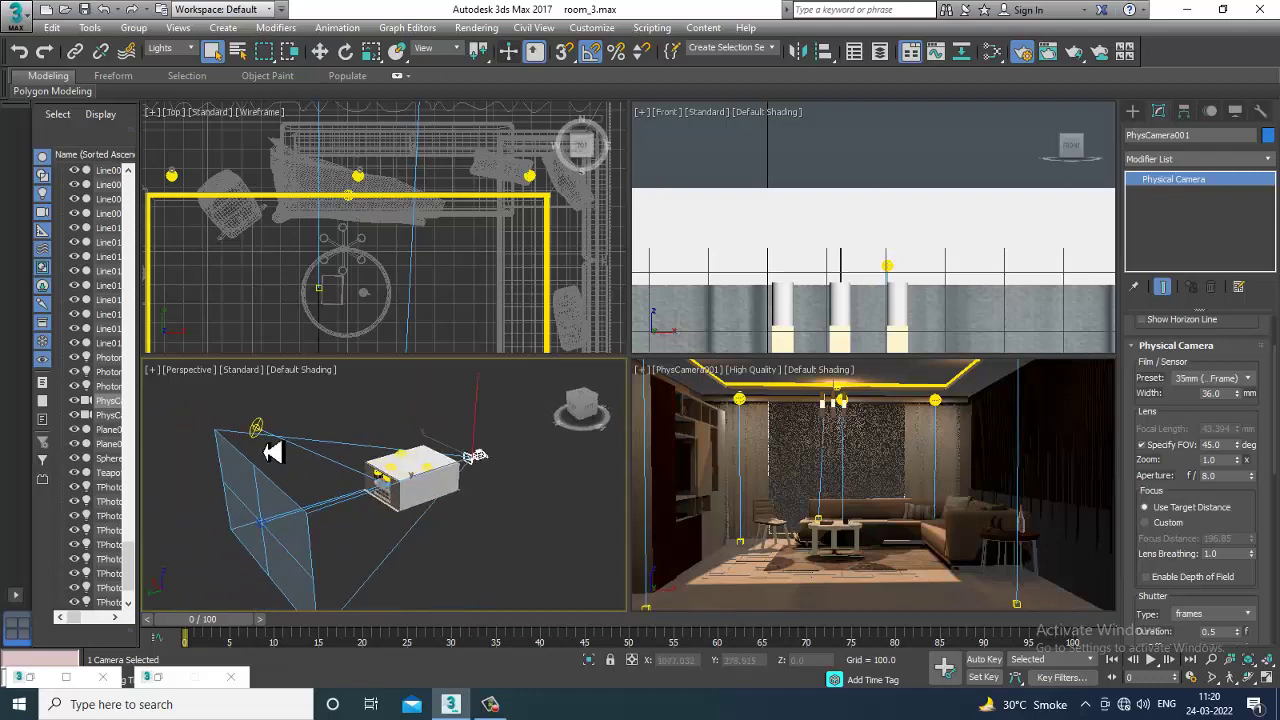
- Select the VRaySun outside the room and set its intensity multiplier to 0.08
{"action": "left_click", "coordinate": [258, 440]}
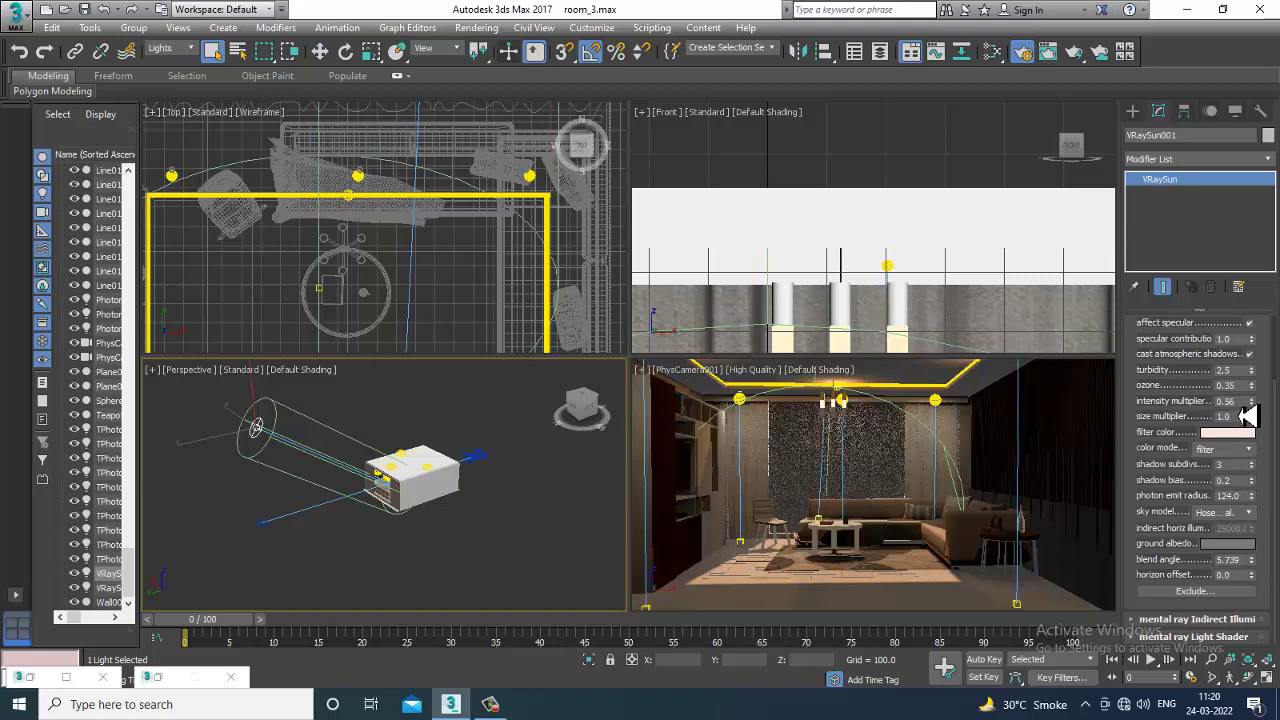
{"action": "left_click_drag", "start_coordinate": [1241, 401], "coordinate": [1122, 408]}
{"action": "key", "text": "Return"}
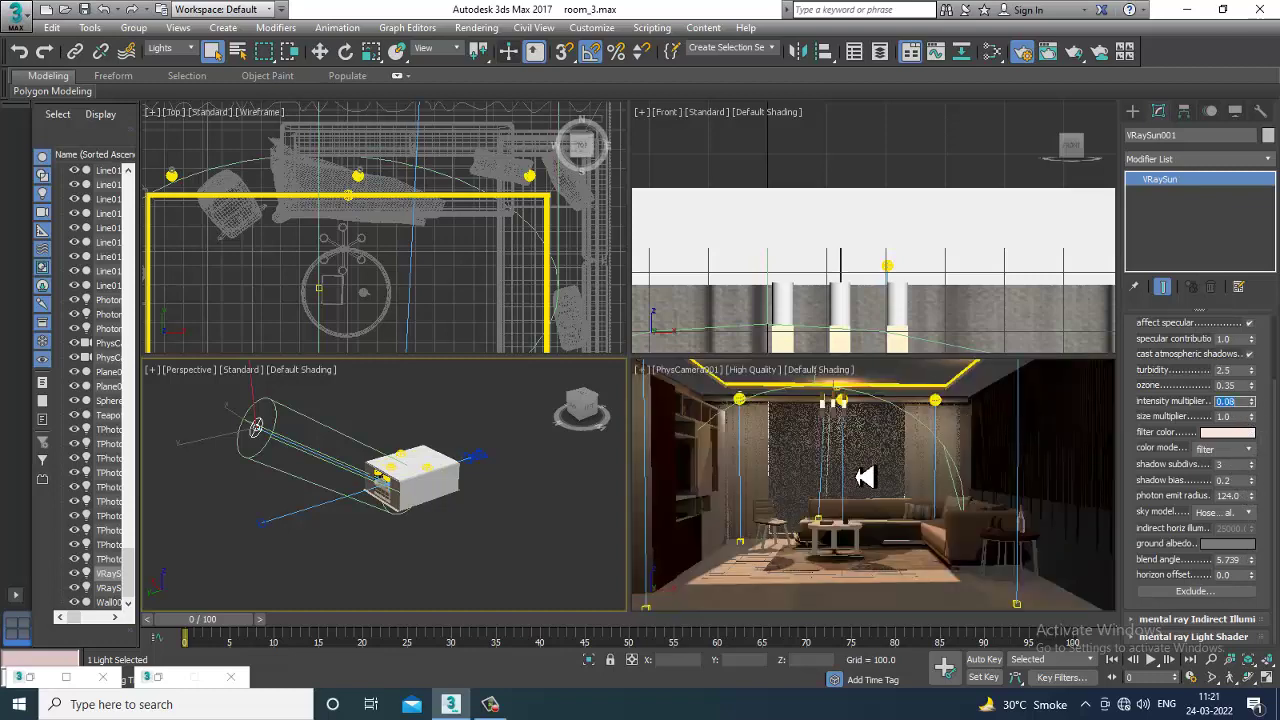
- Maximize the camera view, test render it with the dimmer sun, and cancel the render after previewing the light cache
{"action": "left_click", "coordinate": [800, 447]}
{"action": "key", "text": "alt+w"}
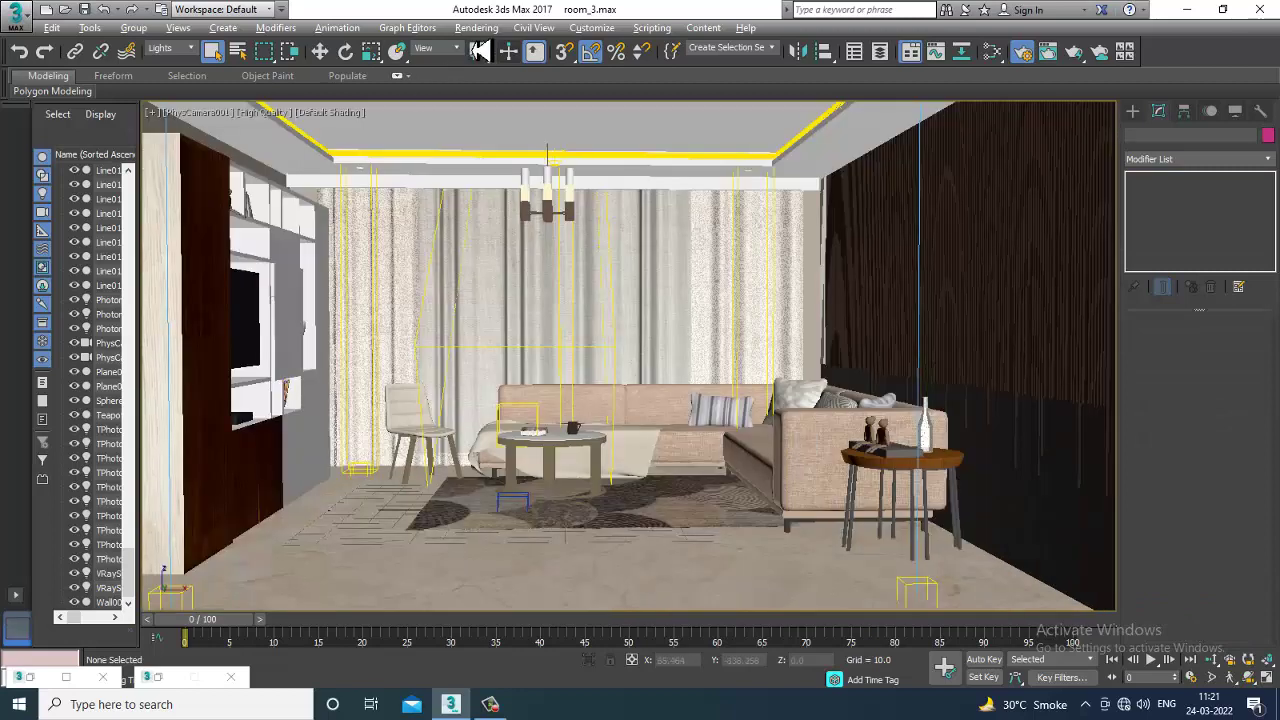
{"action": "left_click", "coordinate": [476, 27]}
{"action": "left_click", "coordinate": [490, 46]}
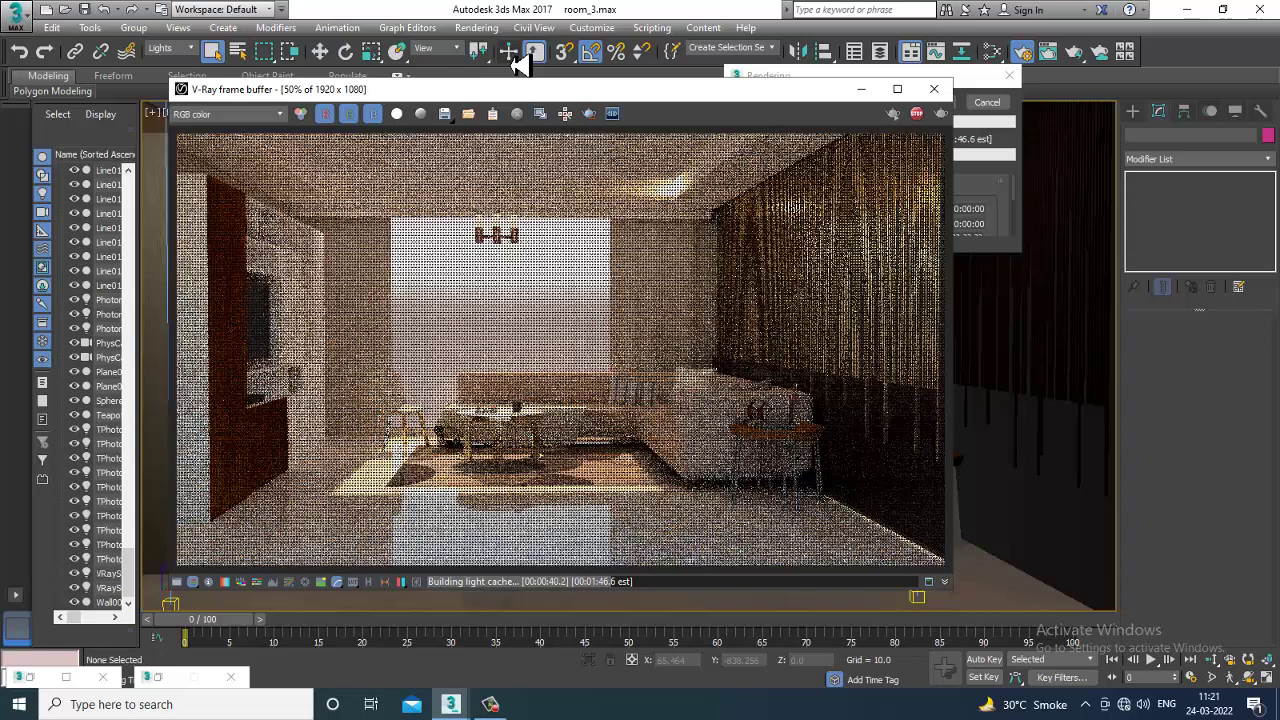
{"action": "left_click", "coordinate": [984, 102]}
{"action": "left_click", "coordinate": [942, 94]}
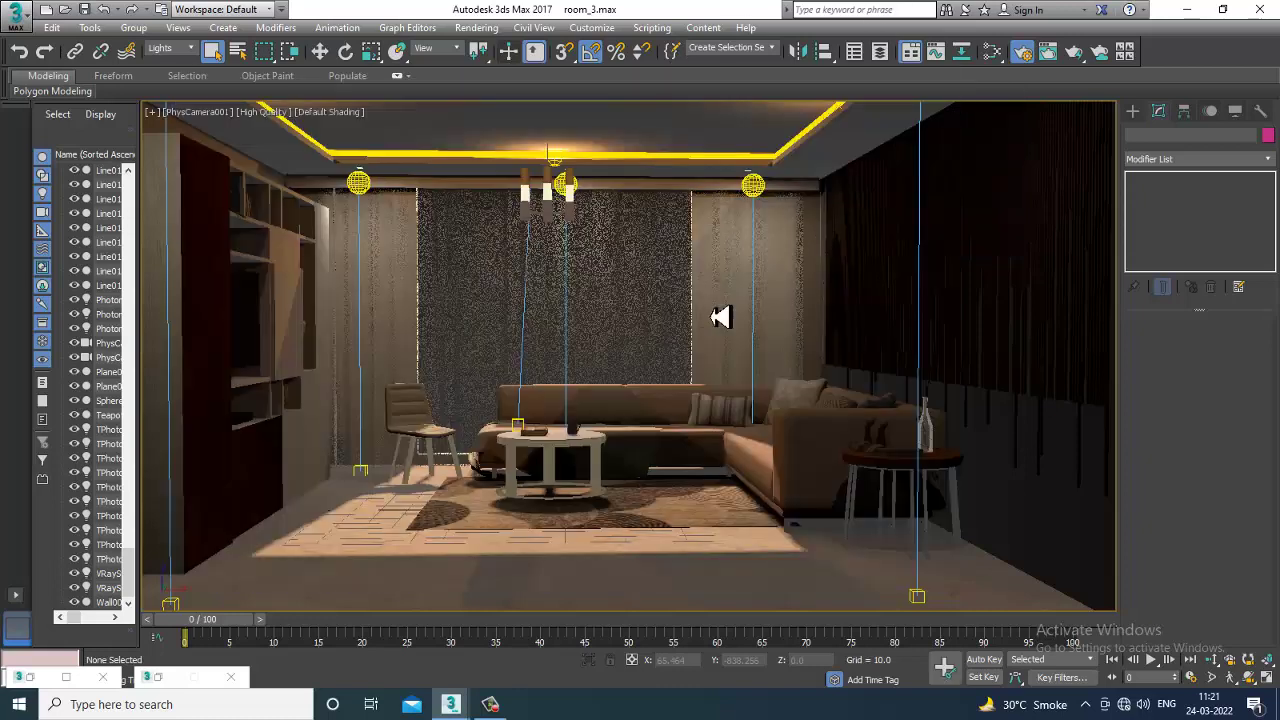
- Return to the four viewports, reselect the VRaySun and set its intensity multiplier to 0.008
{"action": "key", "text": "alt+w"}
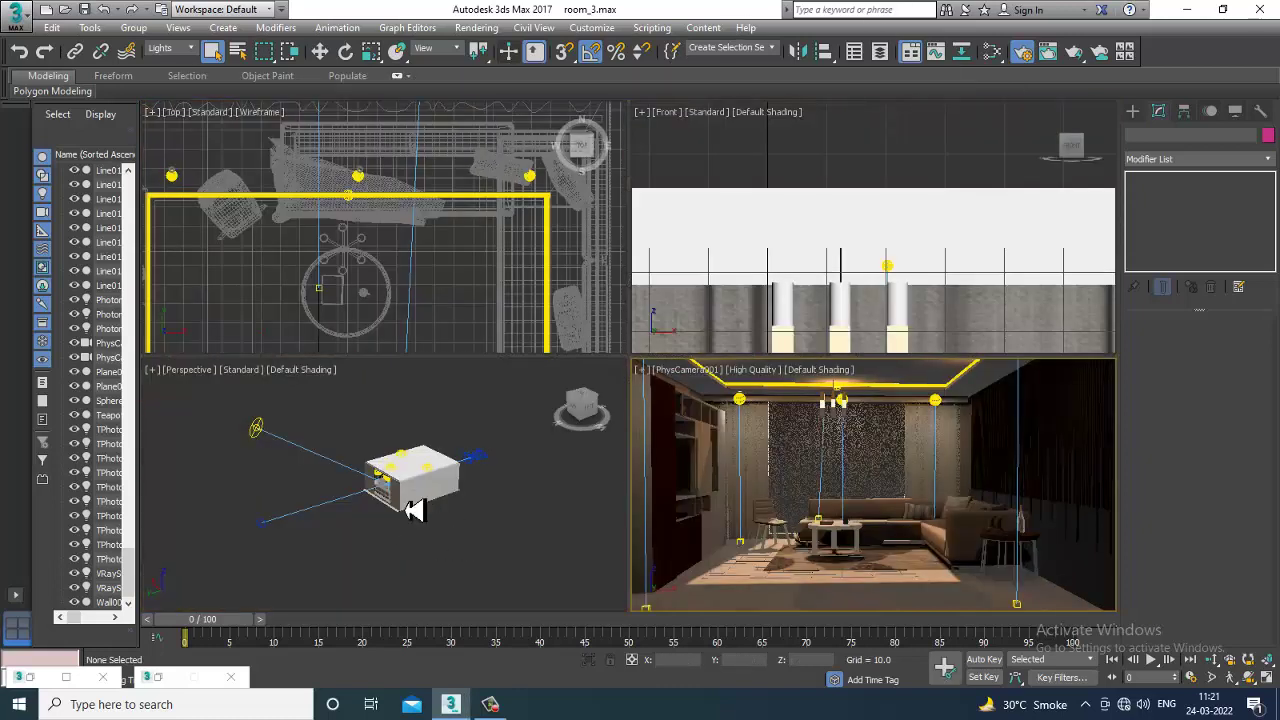
{"action": "left_click", "coordinate": [258, 432]}
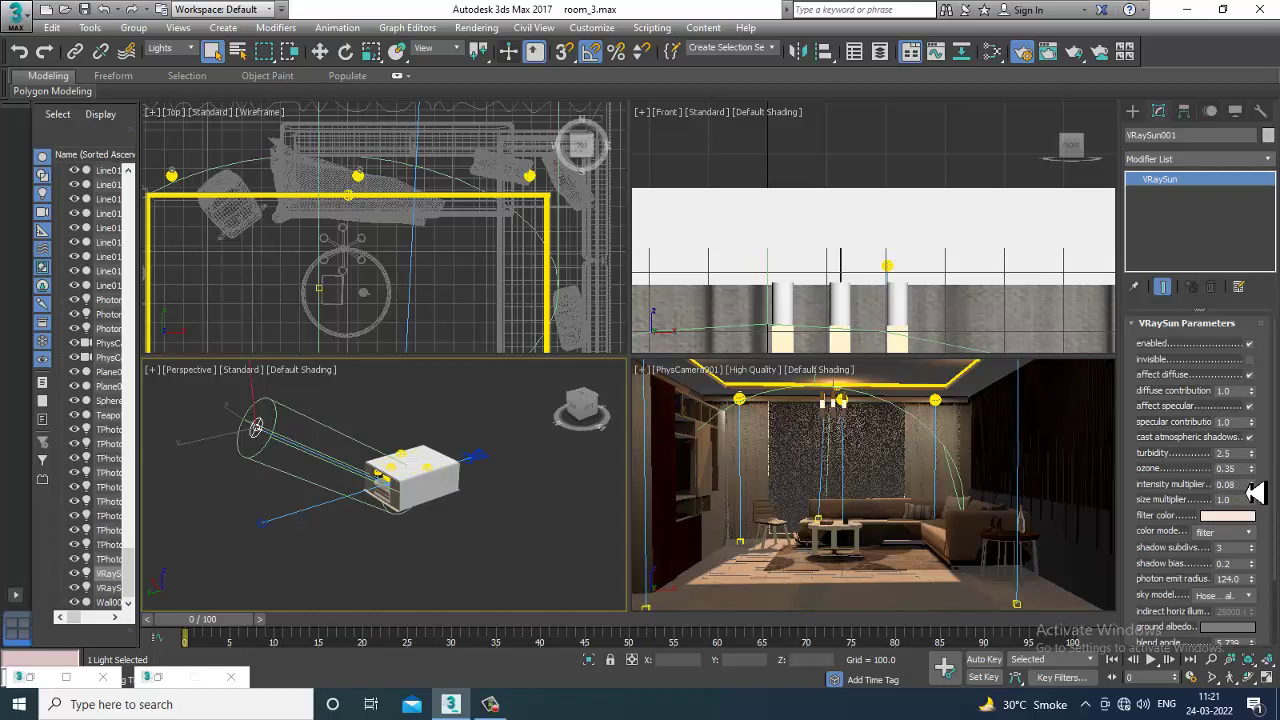
{"action": "left_click_drag", "start_coordinate": [1240, 484], "coordinate": [1155, 480]}
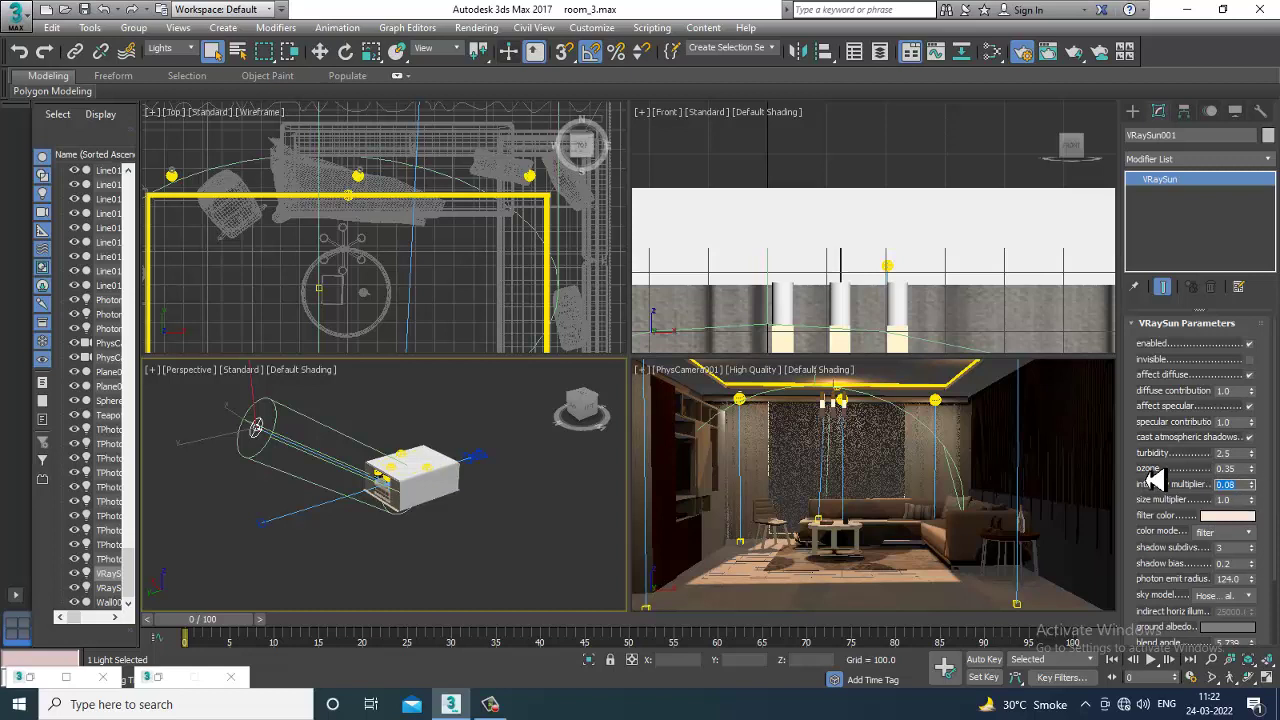
{"action": "type", "text": "0.006"}
{"action": "key", "text": "Return"}
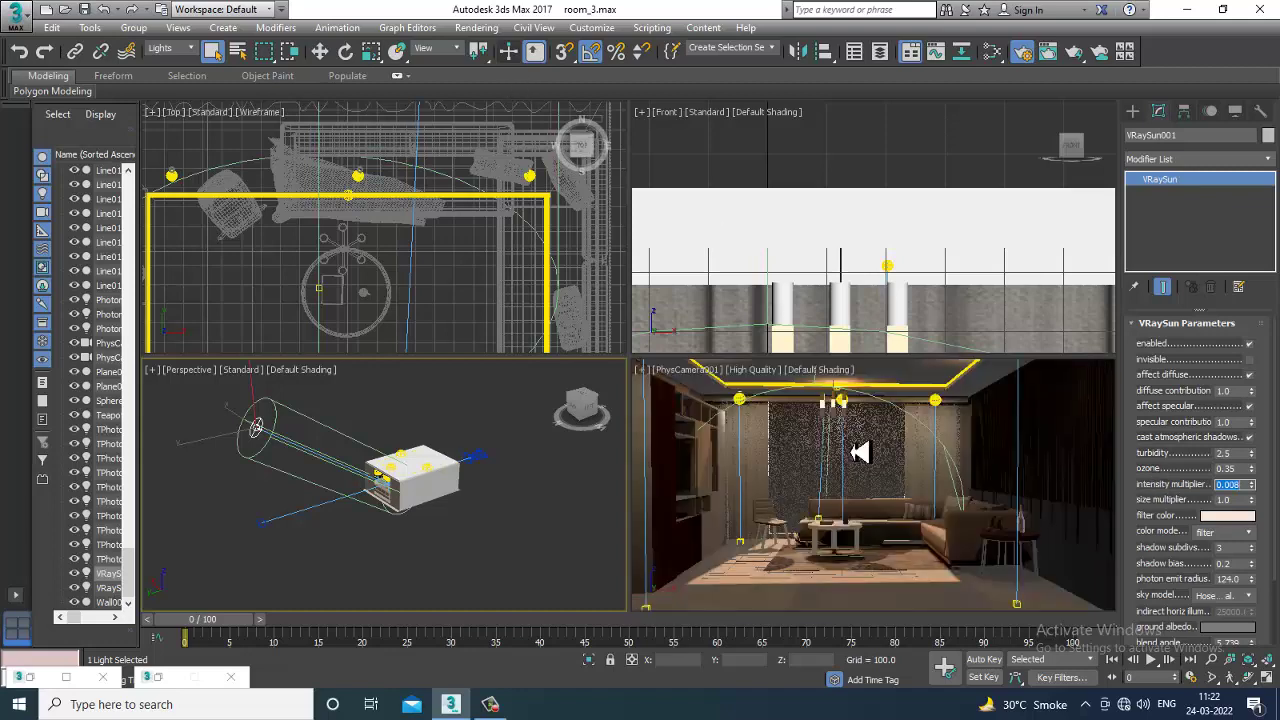
- Test render the maximized camera view again to judge the reduced sunlight, stopping during the light cache pass
{"action": "left_click", "coordinate": [792, 441]}
{"action": "key", "text": "alt+w"}
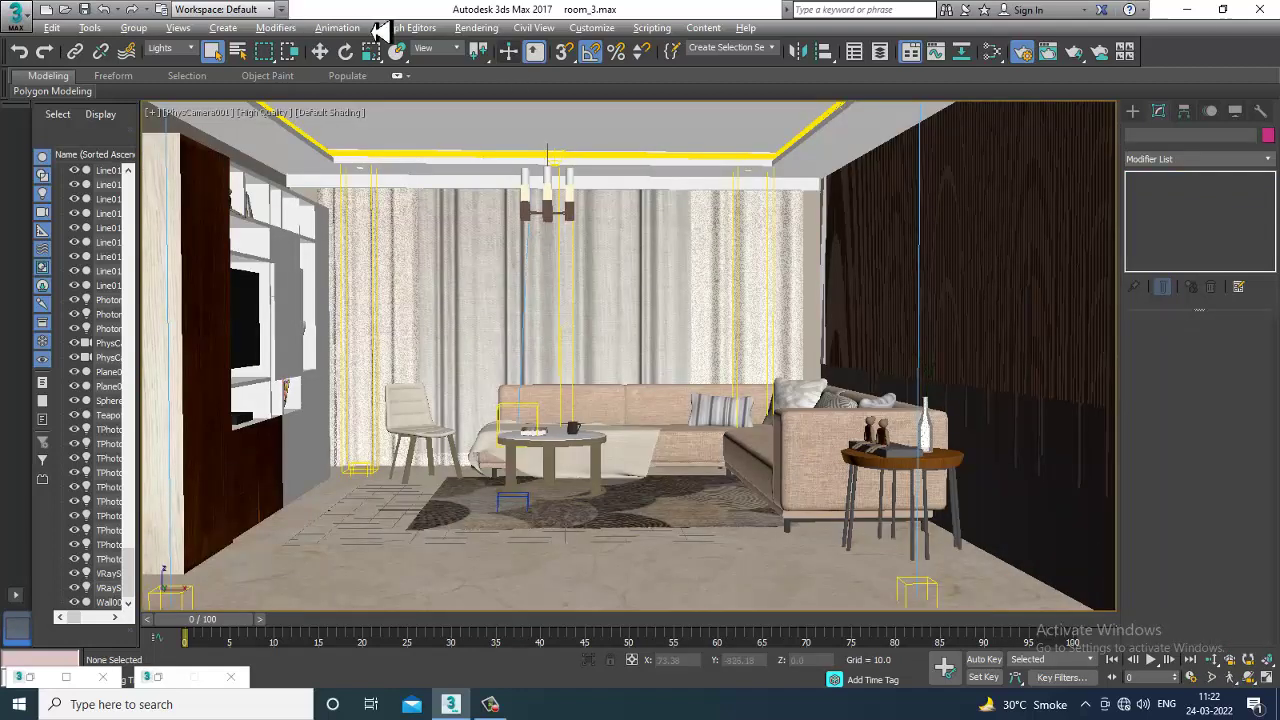
{"action": "left_click", "coordinate": [476, 27]}
{"action": "left_click", "coordinate": [489, 49]}
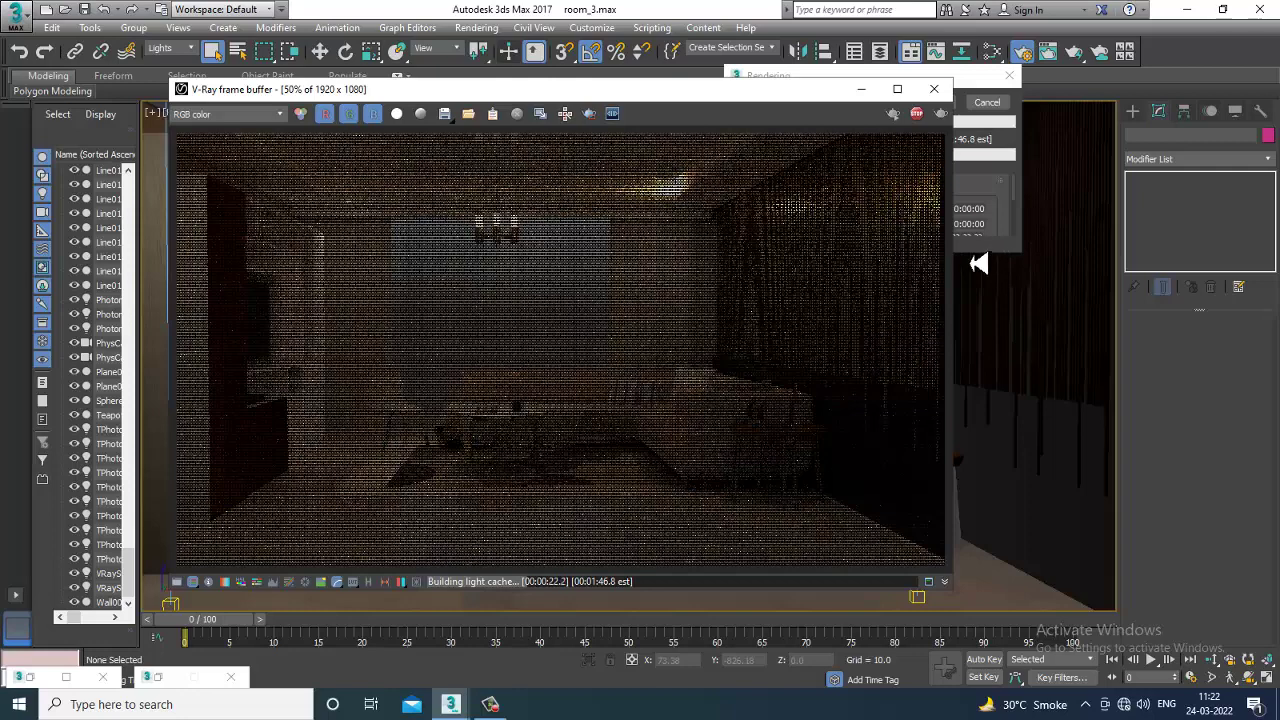
{"action": "left_click", "coordinate": [916, 113]}
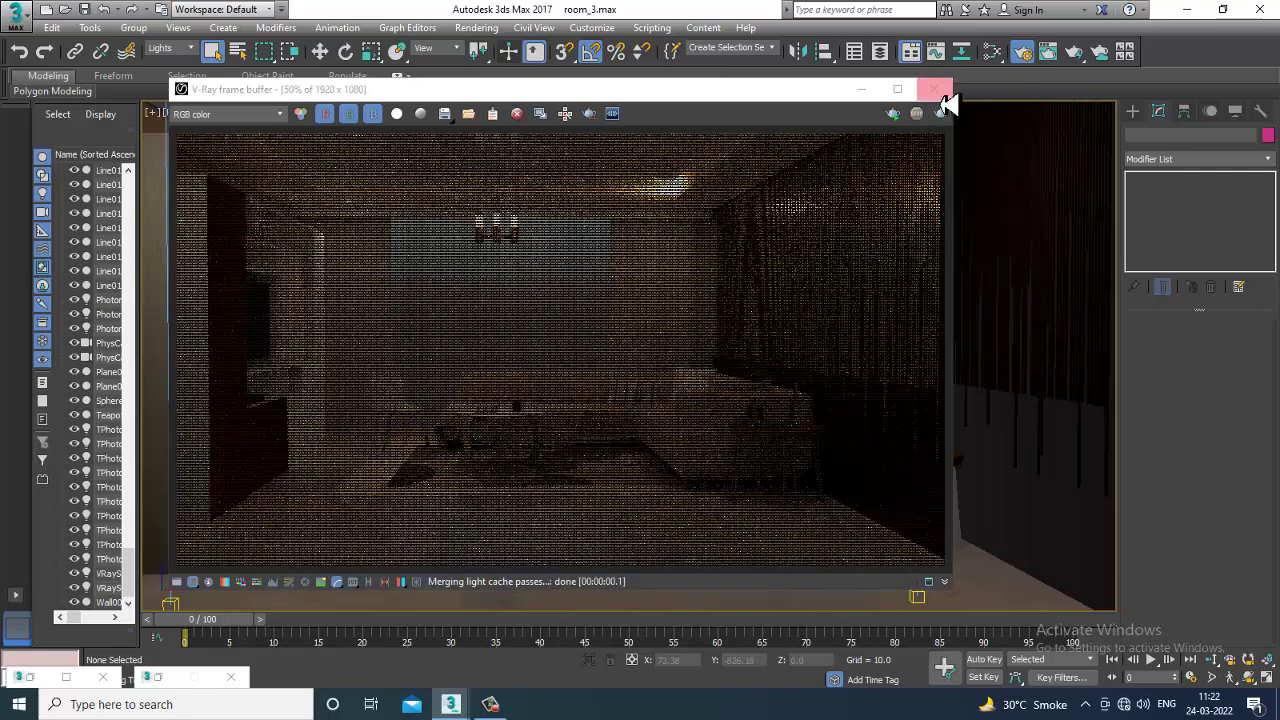
{"action": "left_click", "coordinate": [934, 89]}
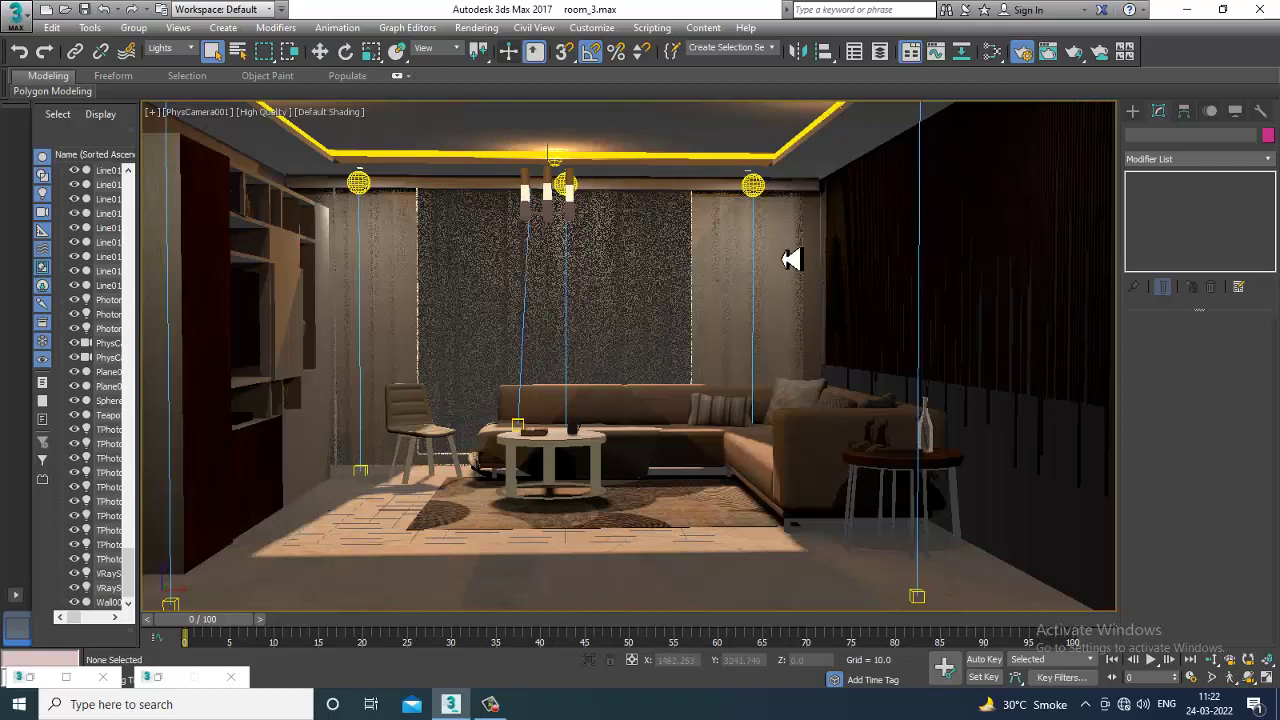
- Select the VRaySun outside the room and set its intensity multiplier to 0.02
{"action": "key", "text": "alt+w"}
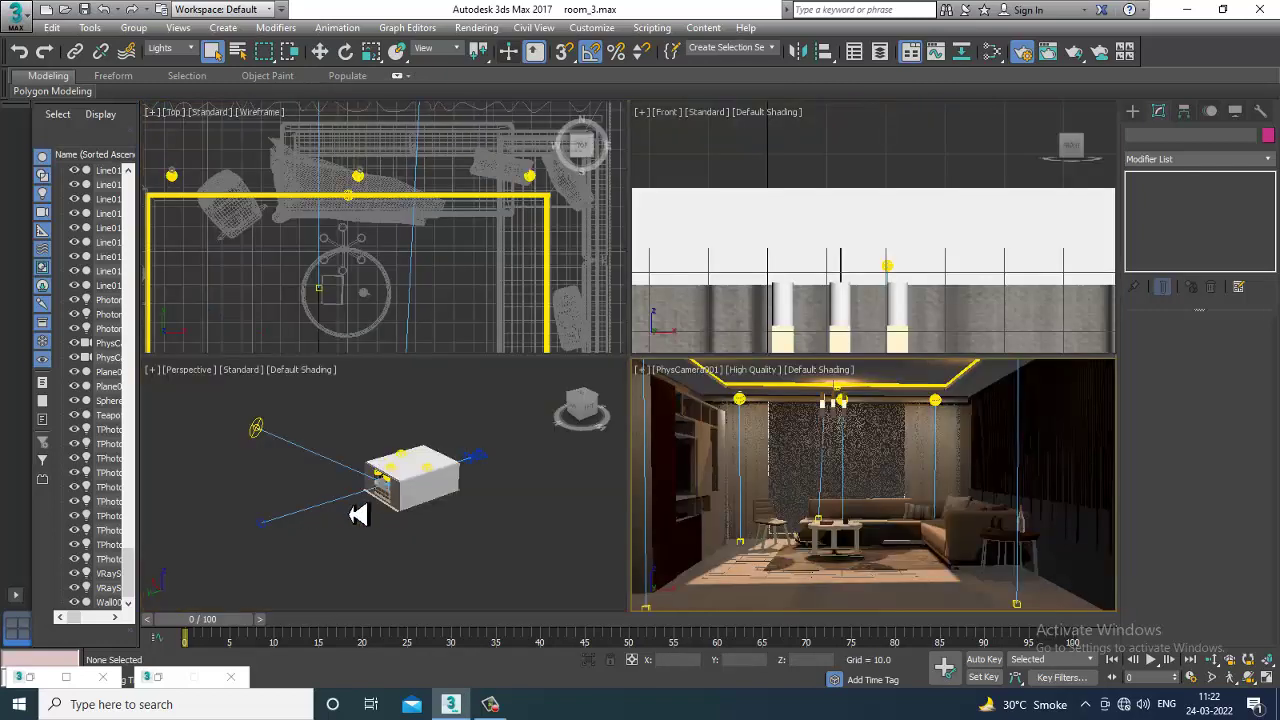
{"action": "left_click", "coordinate": [270, 437]}
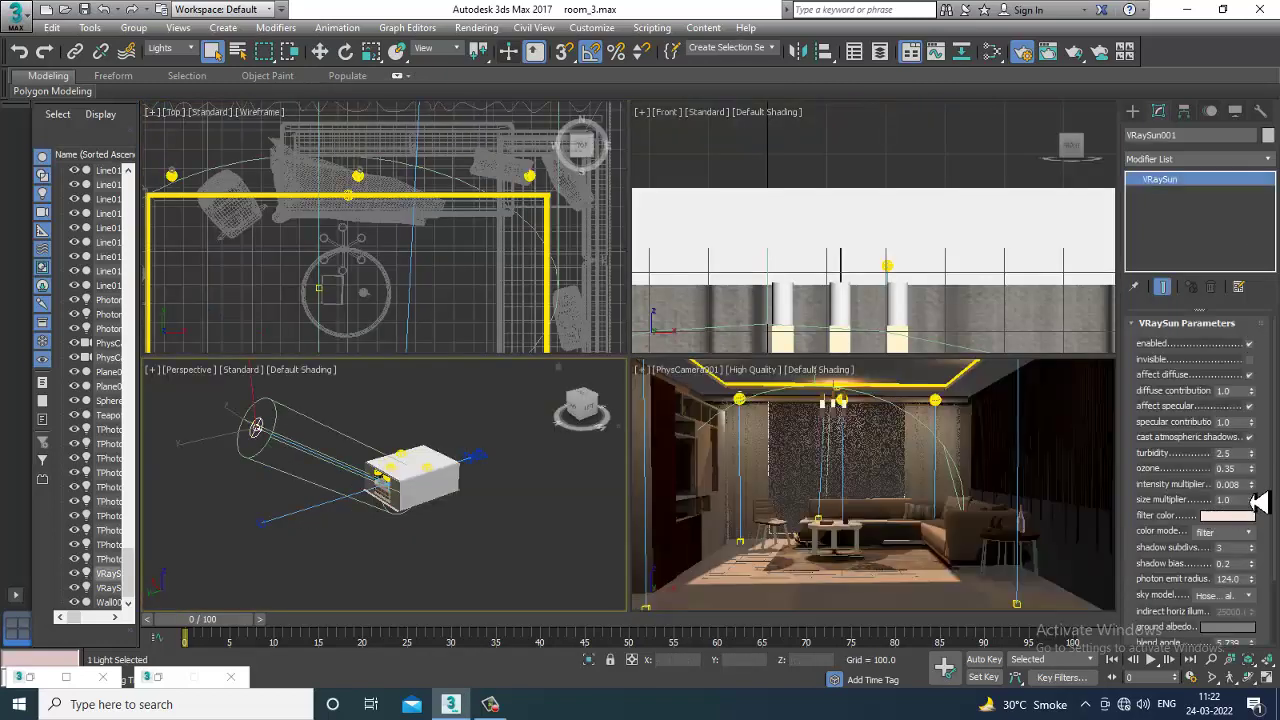
{"action": "left_click_drag", "start_coordinate": [1243, 485], "coordinate": [1168, 487]}
{"action": "type", "text": "0"}
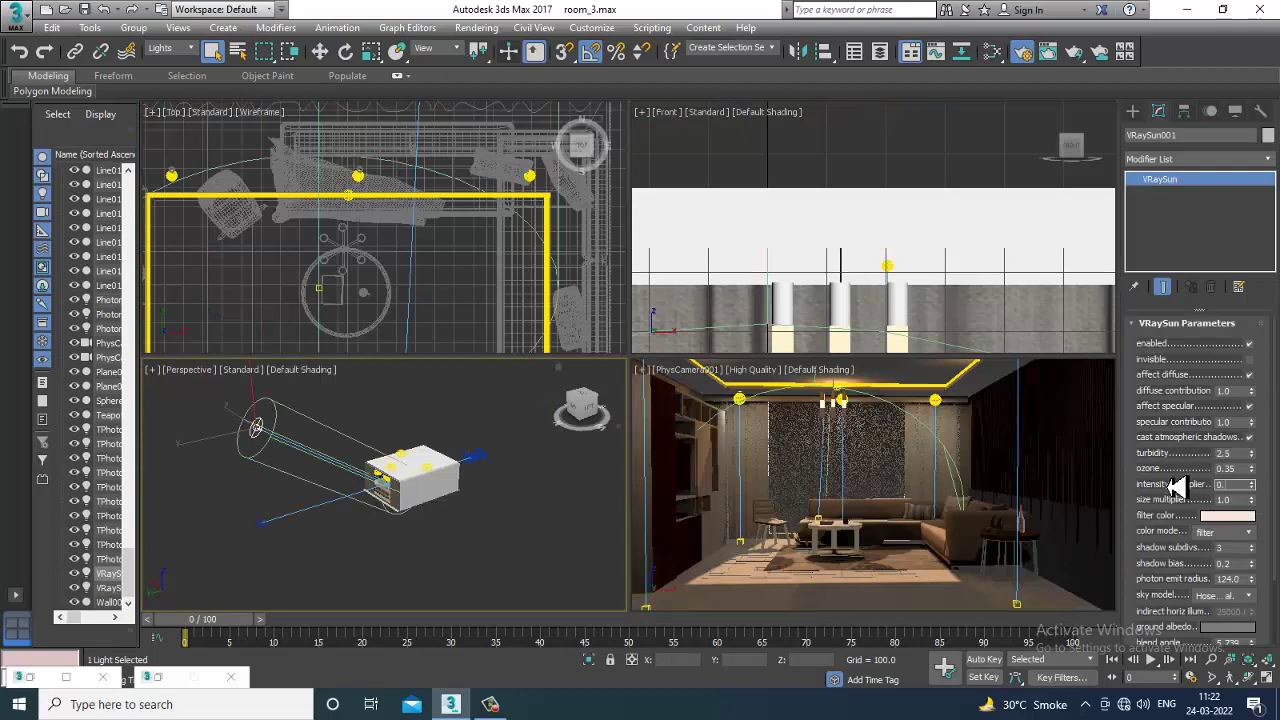
{"action": "type", "text": ".02"}
{"action": "key", "text": "Return"}
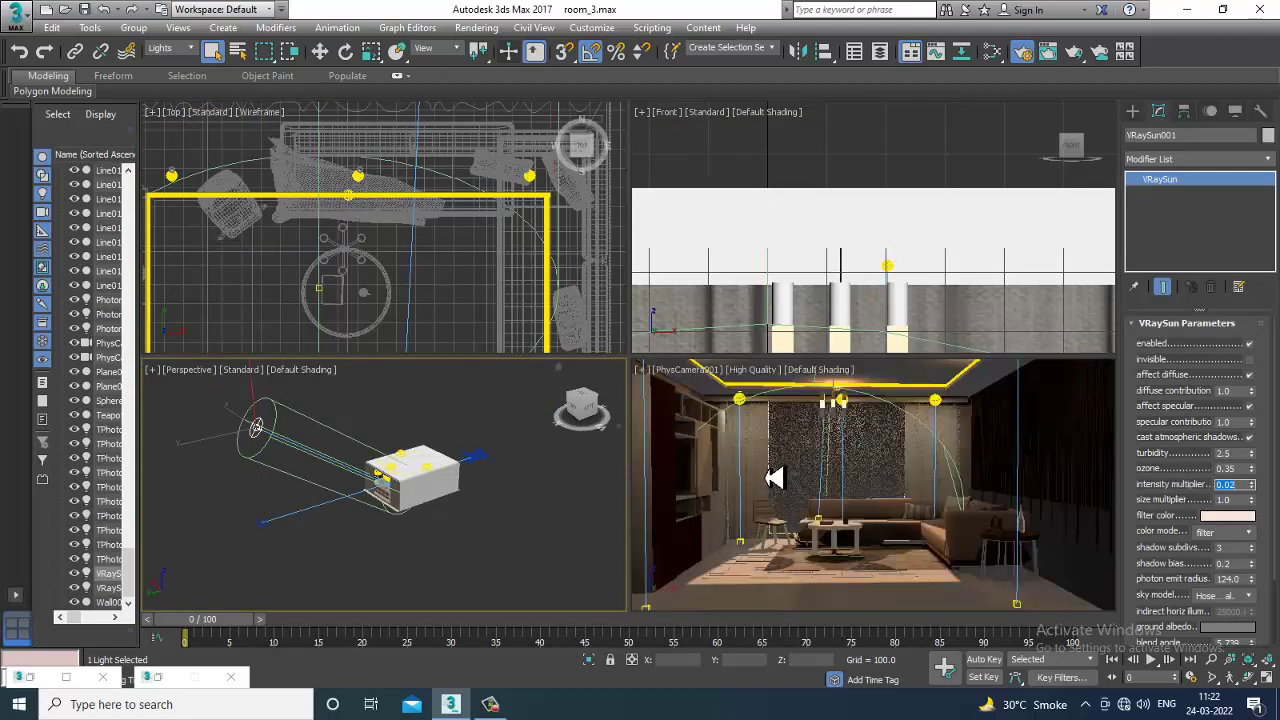
- Test render the PhysCamera001 view to judge the adjusted sunlight, stop it during the light cache pass and close the frame buffer
{"action": "left_click", "coordinate": [775, 478]}
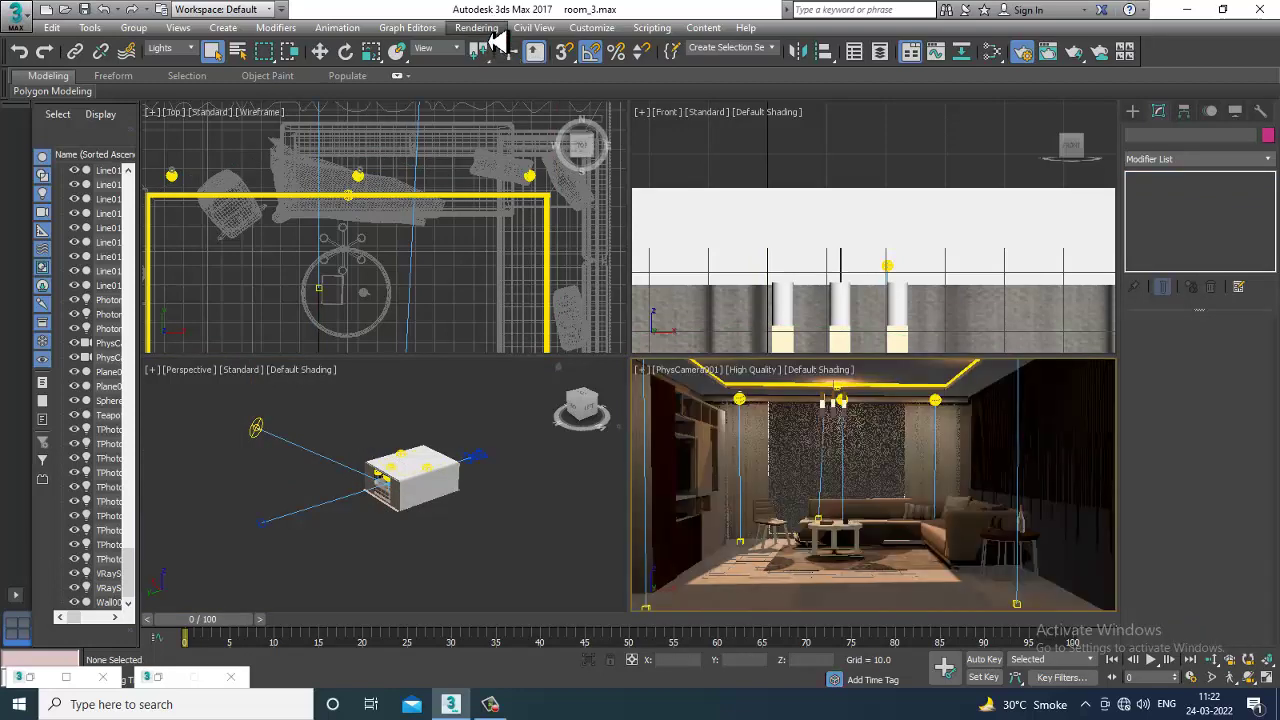
{"action": "left_click", "coordinate": [476, 27]}
{"action": "left_click", "coordinate": [509, 50]}
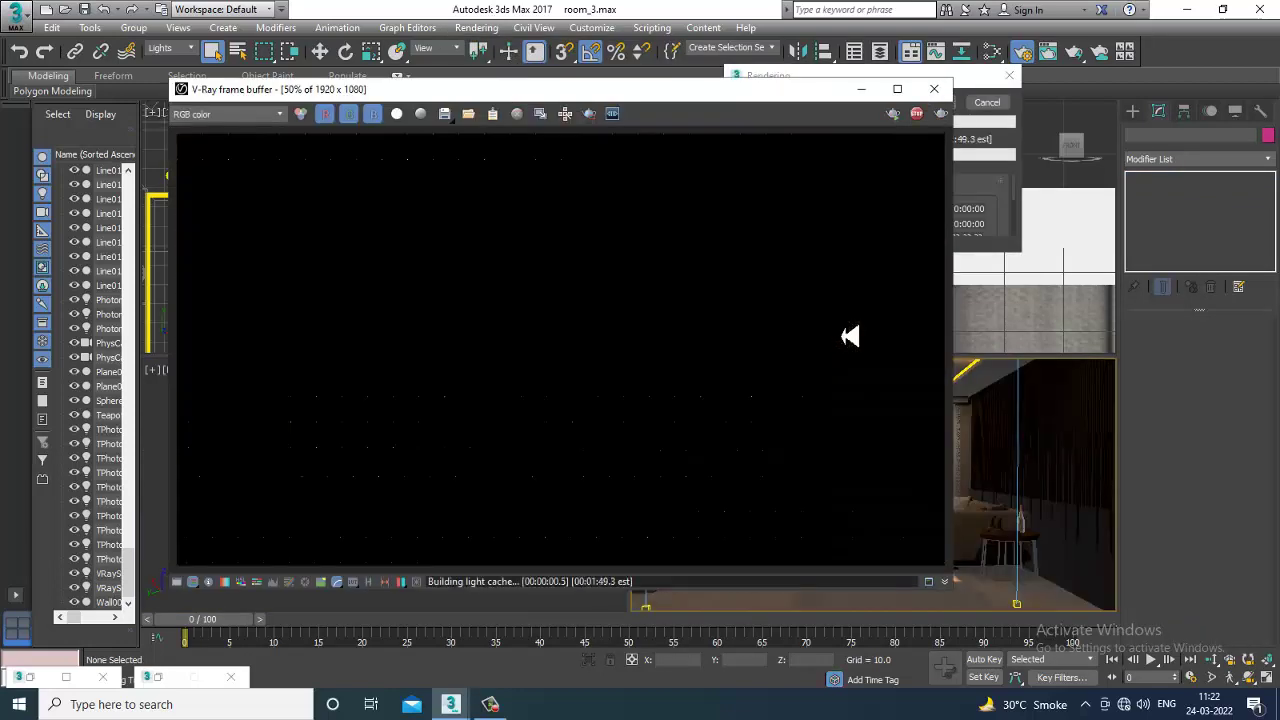
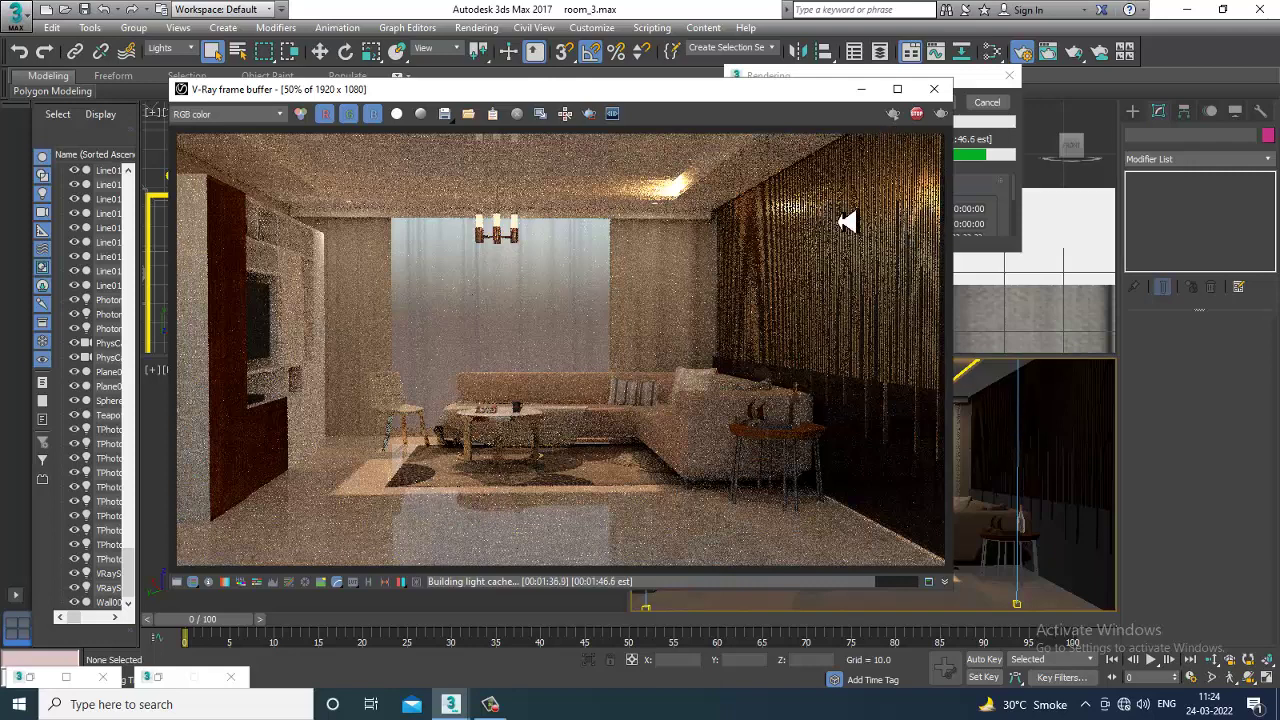
{"action": "left_click", "coordinate": [917, 113]}
{"action": "left_click", "coordinate": [934, 89]}
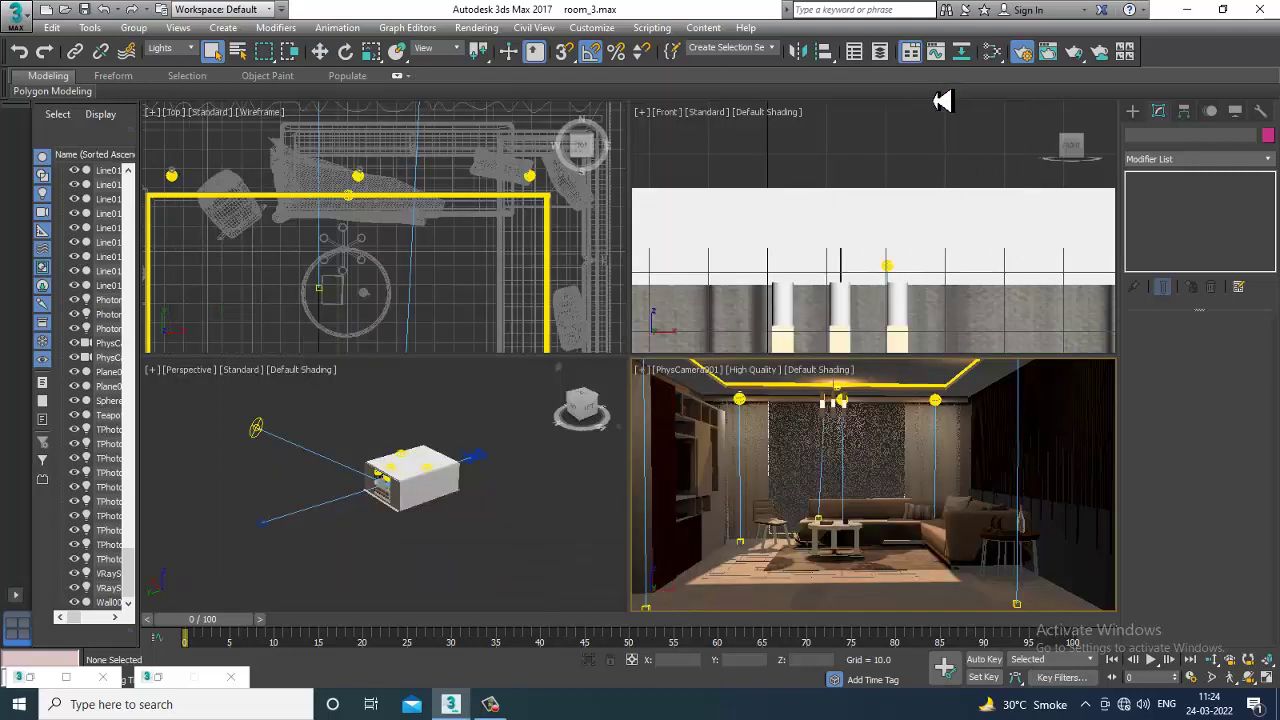
- Delete the VRaySun and draw a plane VRayLight across the curtain wall in the front view, half-length about 88 and half-width about 67
{"action": "left_click", "coordinate": [258, 432]}
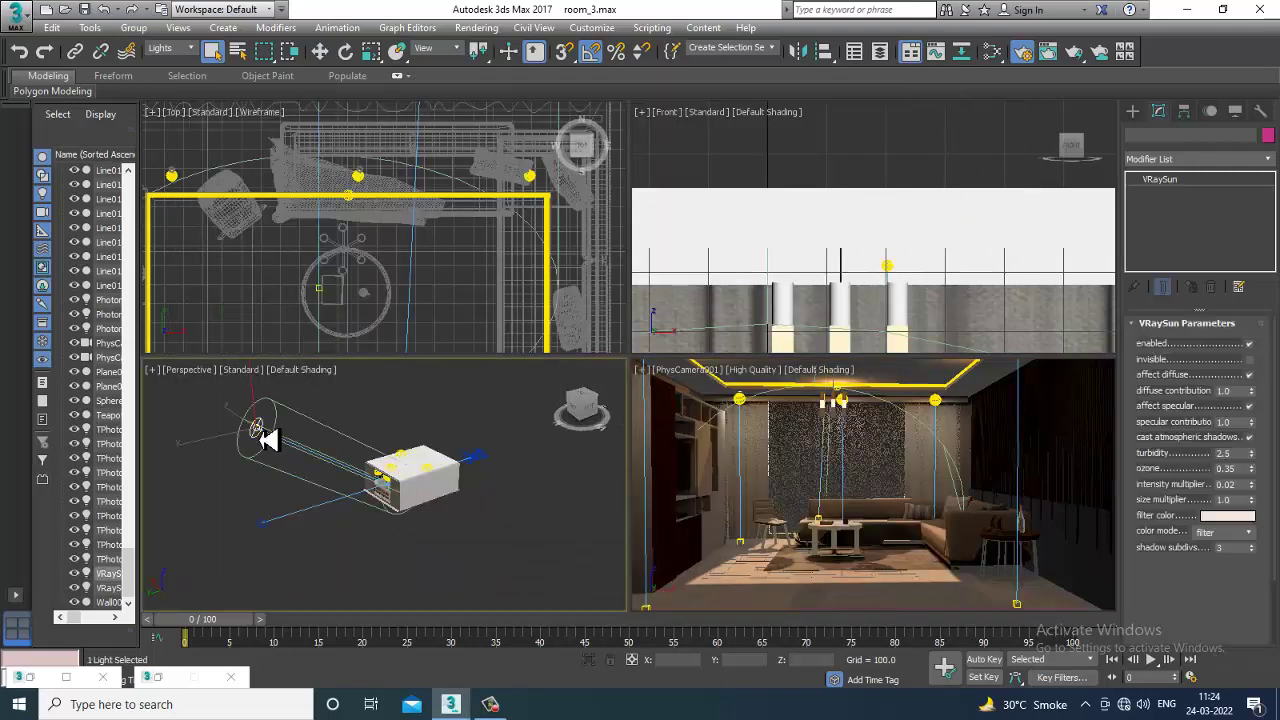
{"action": "key", "text": "Delete"}
{"action": "left_click", "coordinate": [1136, 116]}
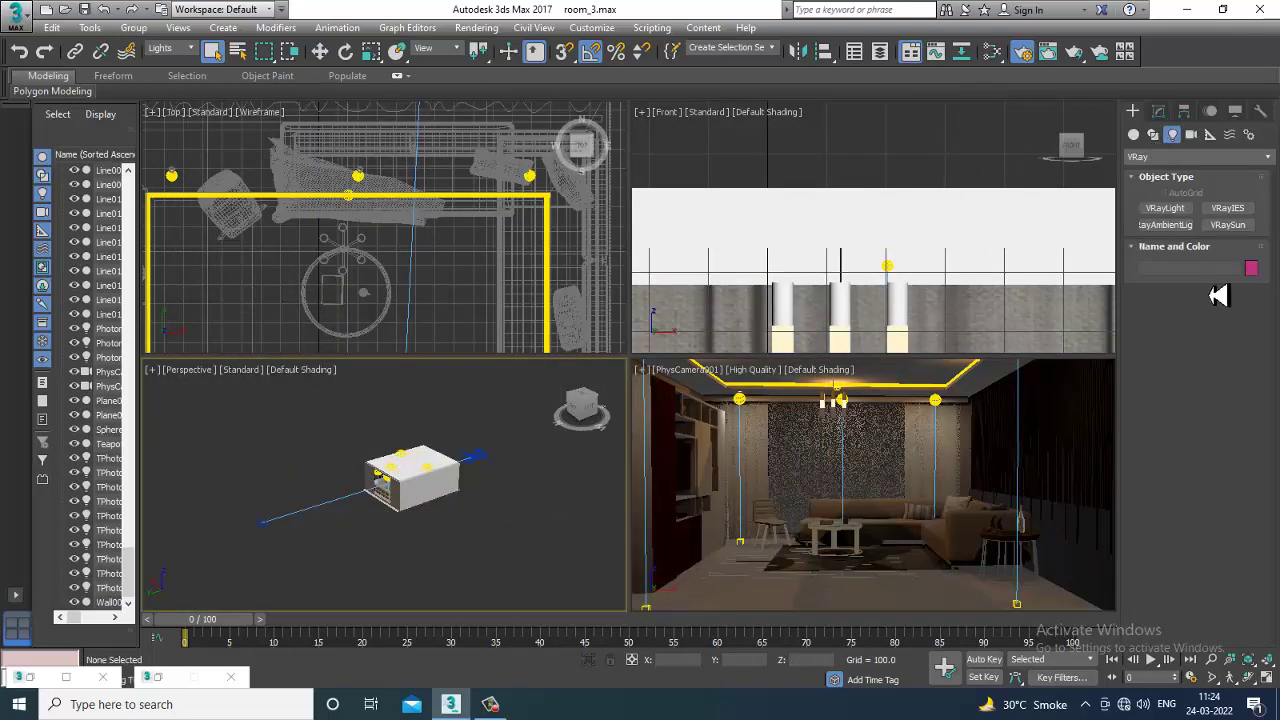
{"action": "left_click", "coordinate": [1165, 208]}
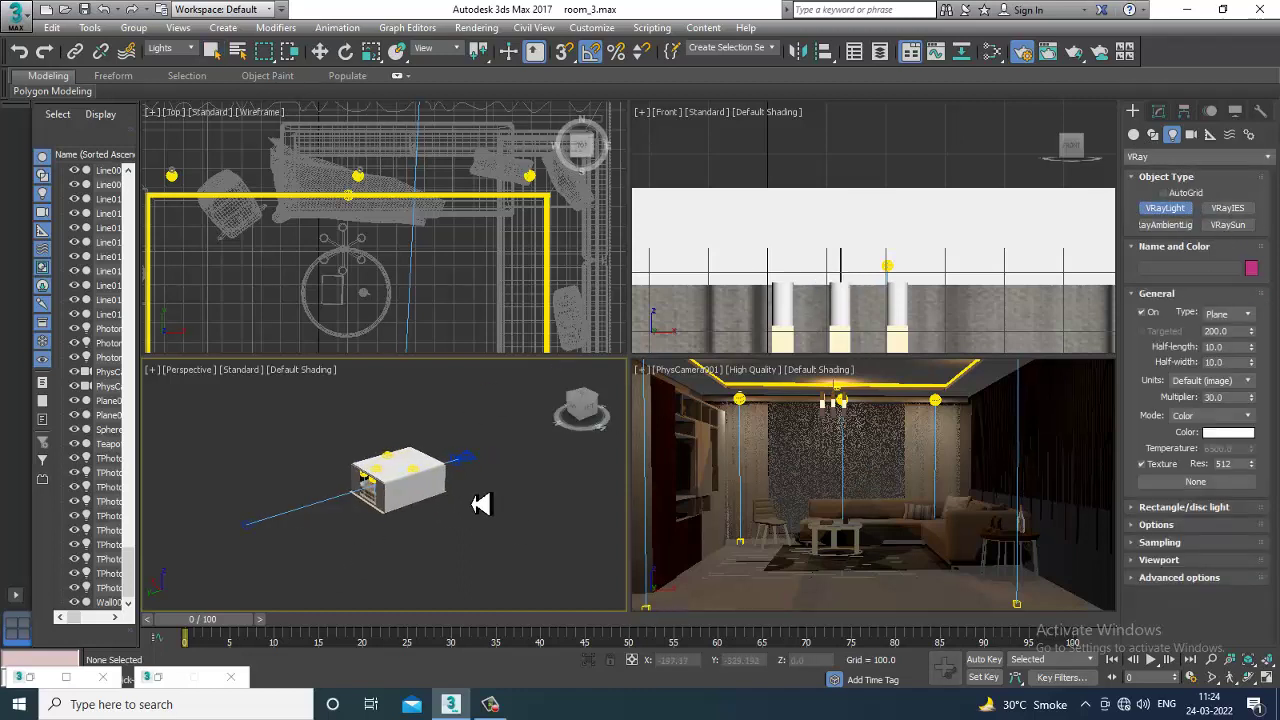
{"action": "key", "text": "f"}
{"action": "key", "text": "alt+w"}
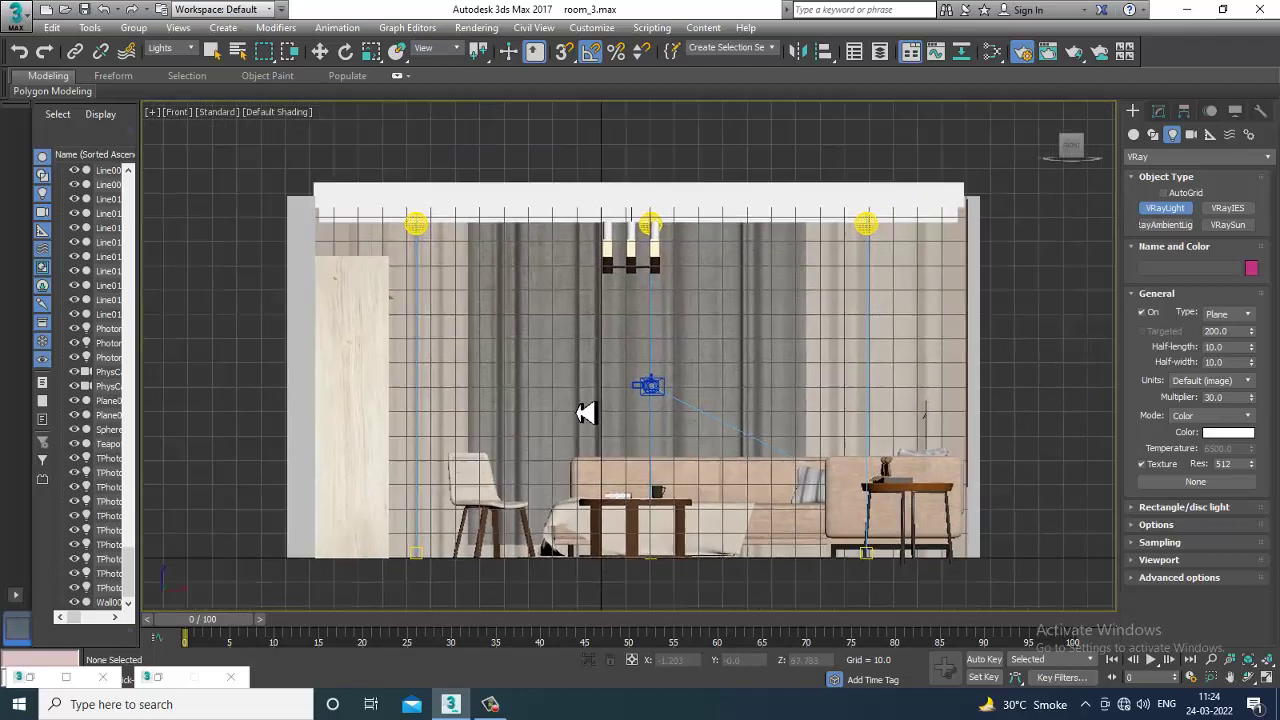
{"action": "left_click_drag", "start_coordinate": [410, 239], "coordinate": [849, 570]}
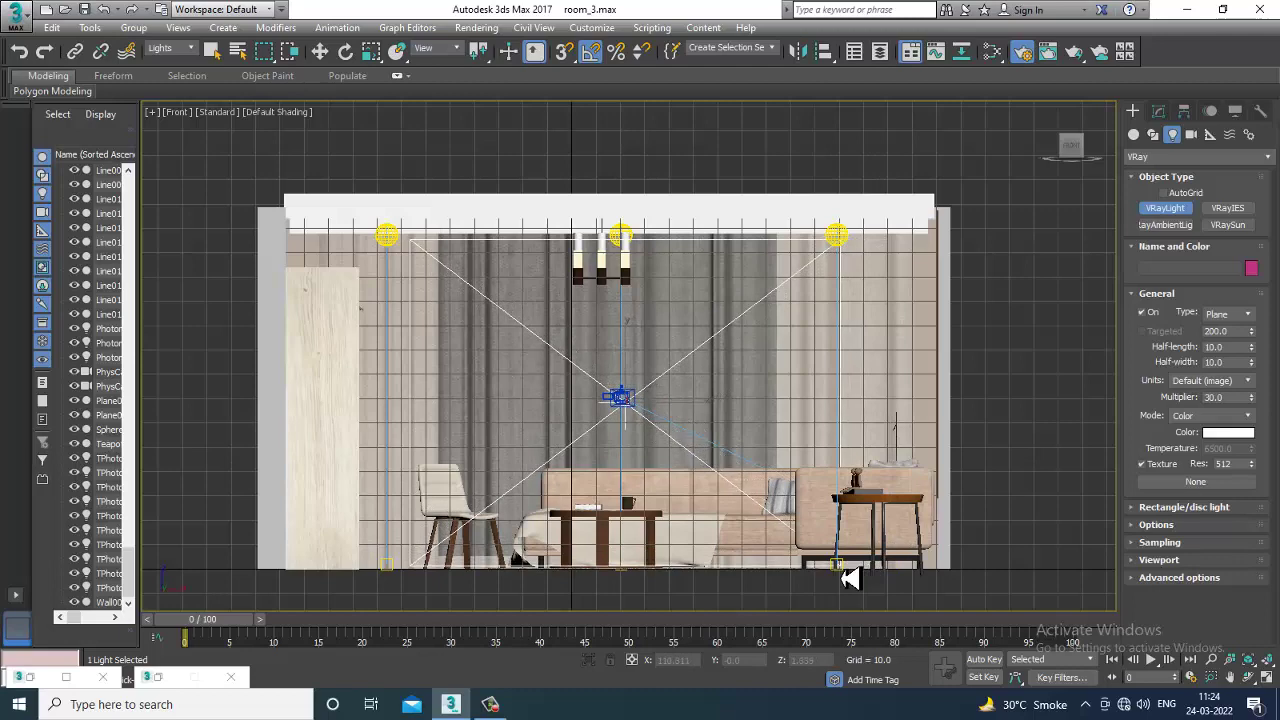
{"action": "key", "text": "w"}
{"action": "key", "text": "alt+w"}
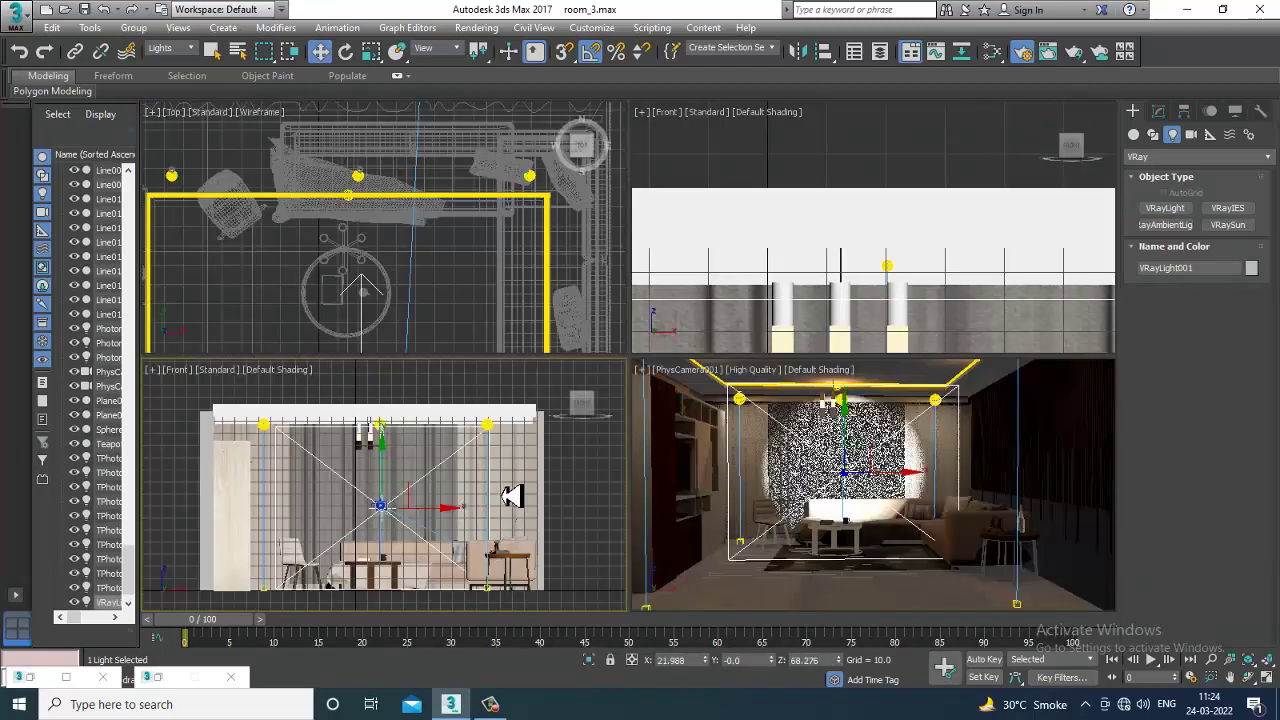
- Select the cylindrical photometric light along the curtain side of the ceiling cove and shorten its length to about 202.8
{"action": "key", "text": "p"}
{"action": "scroll", "coordinate": [463, 486], "scroll_direction": "down", "scroll_amount": 3}
{"action": "middle_click_drag", "start_coordinate": [463, 486], "coordinate": [543, 537], "text": "alt"}
{"action": "key", "text": "F3"}
{"action": "scroll", "coordinate": [510, 492], "scroll_direction": "down", "scroll_amount": 2}
{"action": "middle_click_drag", "start_coordinate": [510, 492], "coordinate": [491, 464]}
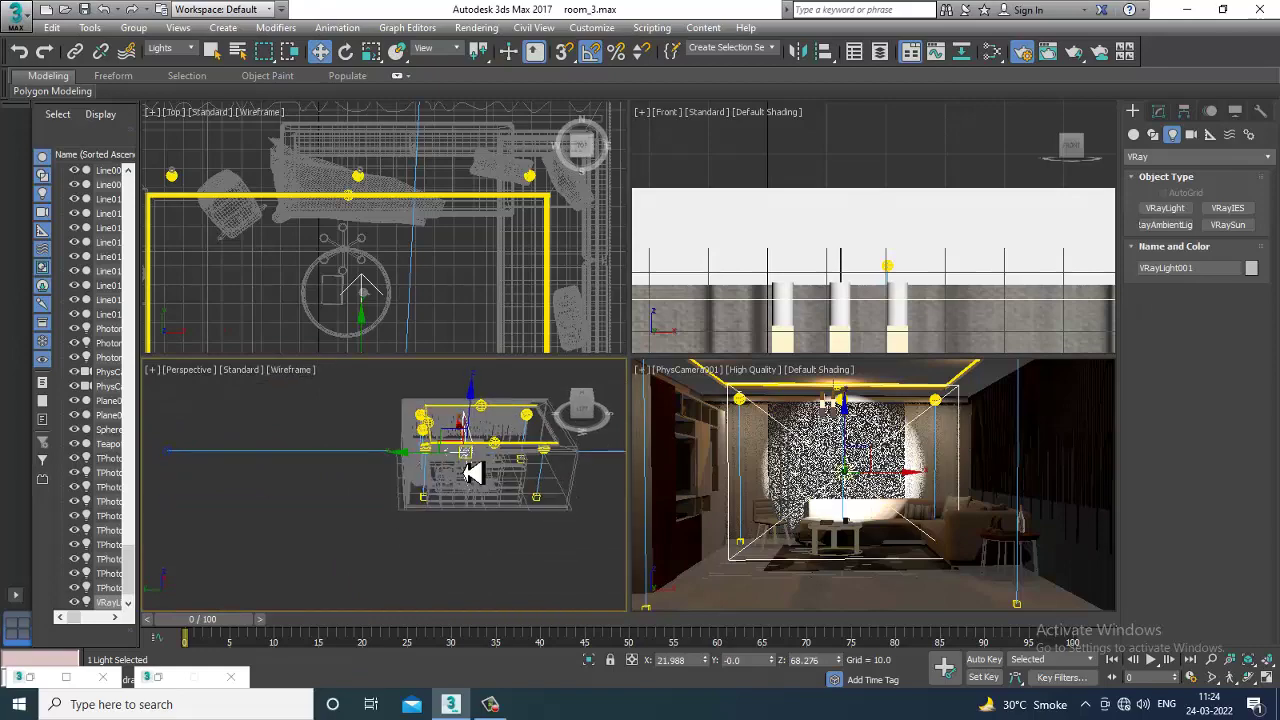
{"action": "scroll", "coordinate": [471, 471], "scroll_direction": "up", "scroll_amount": 6}
{"action": "middle_click_drag", "start_coordinate": [426, 515], "coordinate": [408, 486], "text": "alt"}
{"action": "left_click", "coordinate": [427, 499]}
{"action": "scroll", "coordinate": [427, 499], "scroll_direction": "up", "scroll_amount": 3}
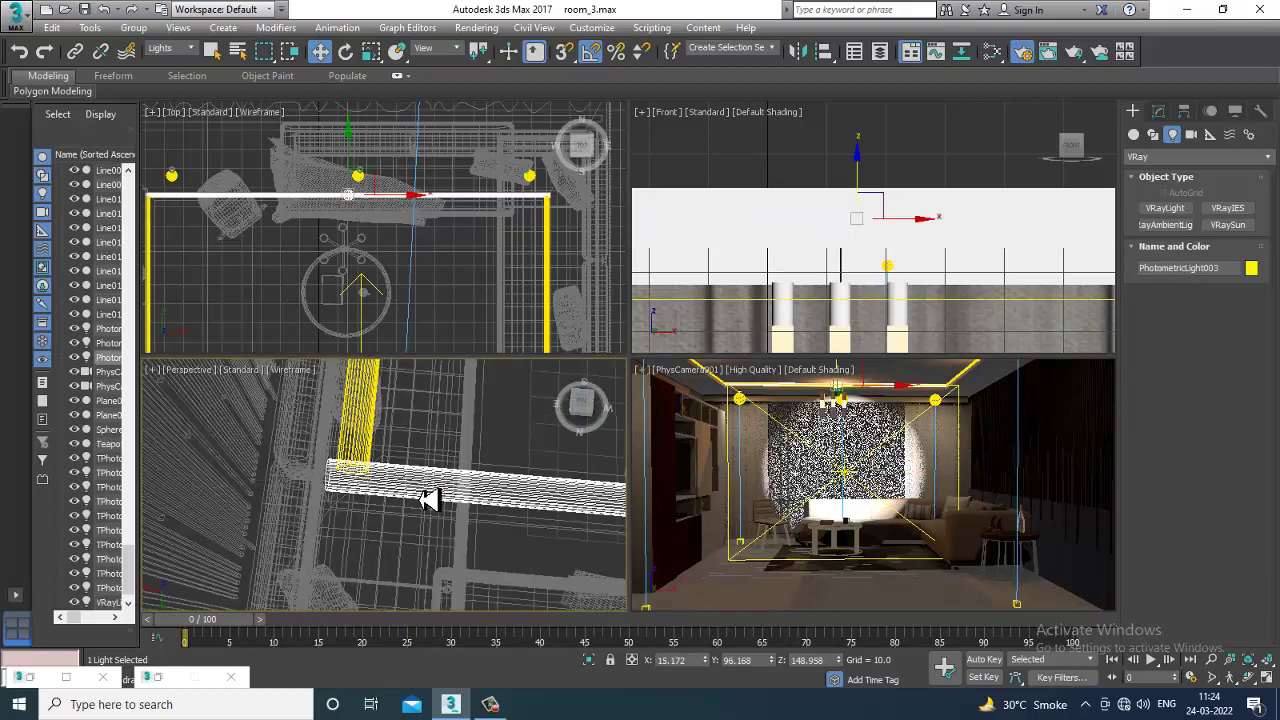
{"action": "left_click", "coordinate": [1159, 111]}
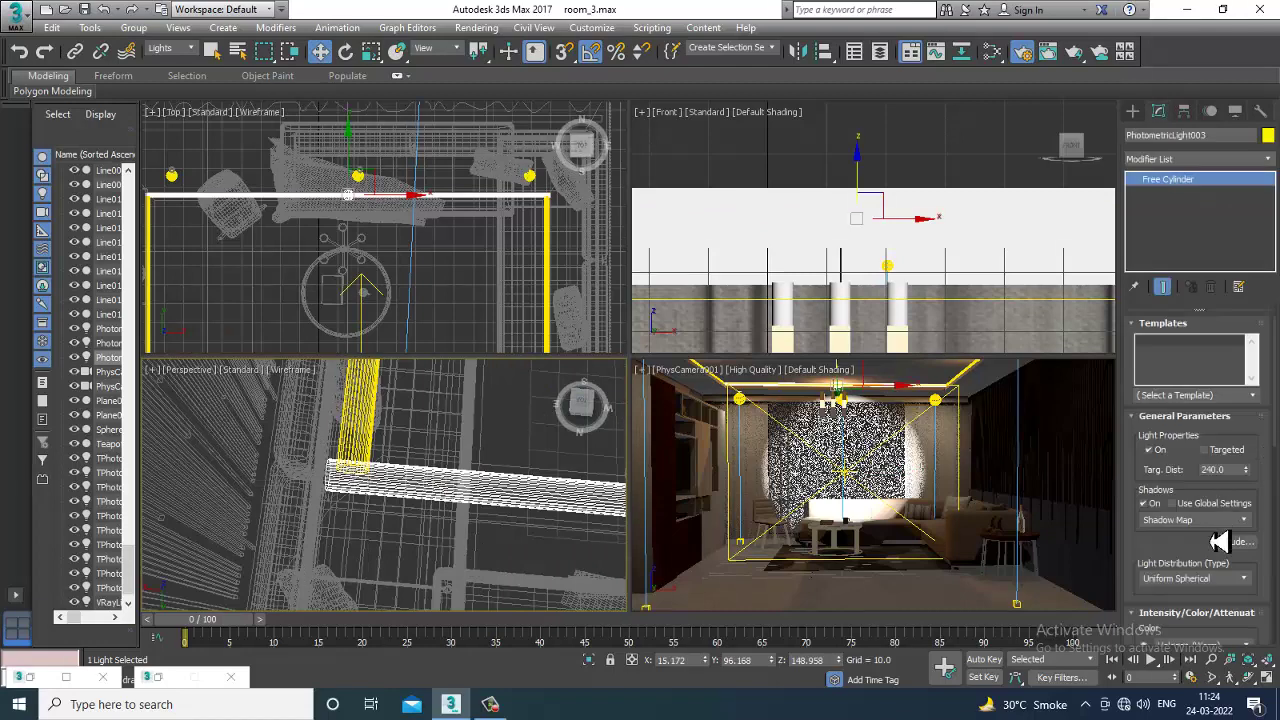
{"action": "left_click_drag", "start_coordinate": [1170, 580], "coordinate": [1165, 184]}
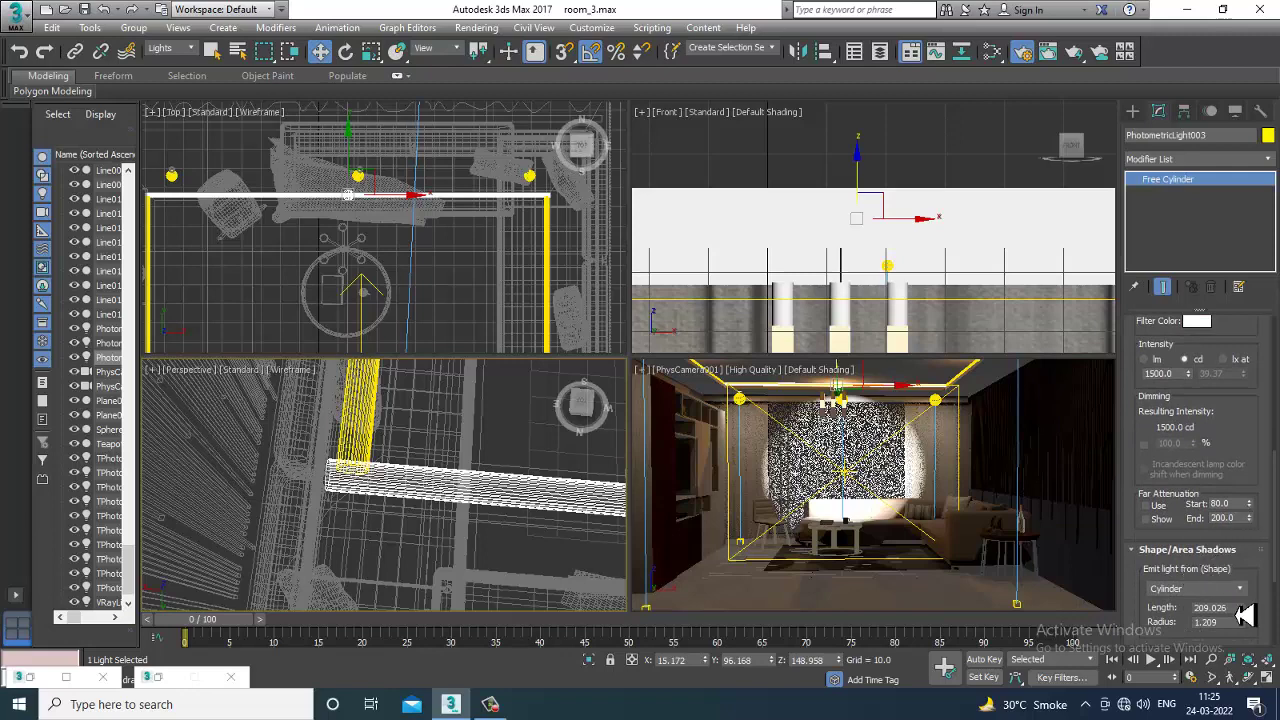
{"action": "left_click_drag", "start_coordinate": [1244, 607], "coordinate": [1252, 622]}
{"action": "left_click", "coordinate": [1242, 610]}
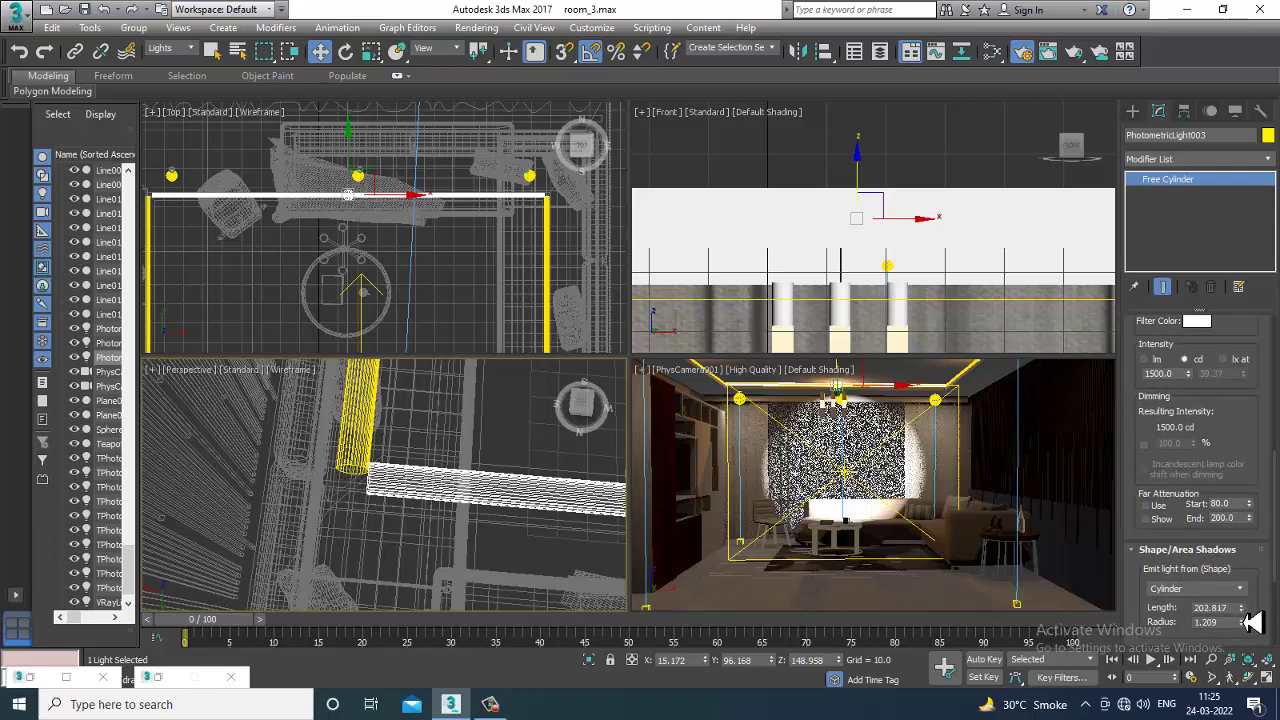
- Select the plane VRayLight and mirror it along the Y axis without cloning
{"action": "middle_click_drag", "start_coordinate": [436, 498], "coordinate": [174, 495]}
{"action": "scroll", "coordinate": [411, 485], "scroll_direction": "down", "scroll_amount": 2}
{"action": "middle_click_drag", "start_coordinate": [421, 497], "coordinate": [466, 489]}
{"action": "left_click", "coordinate": [437, 466]}
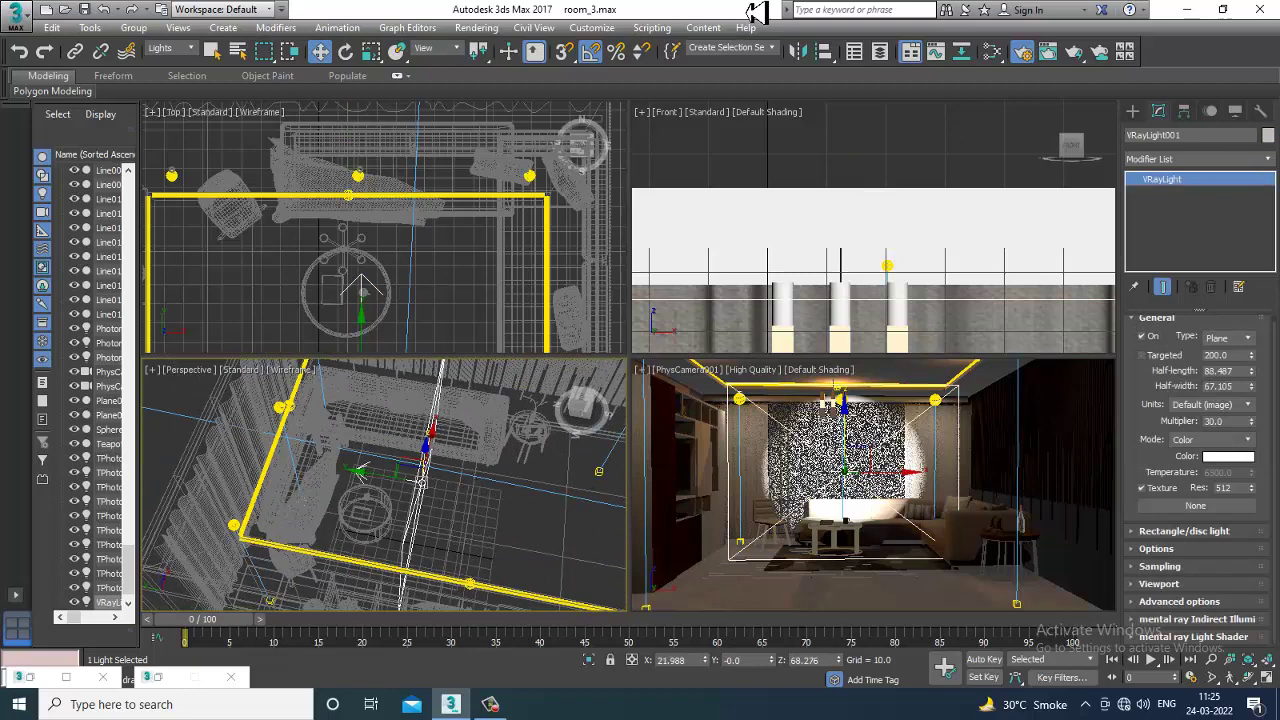
{"action": "left_click", "coordinate": [798, 52]}
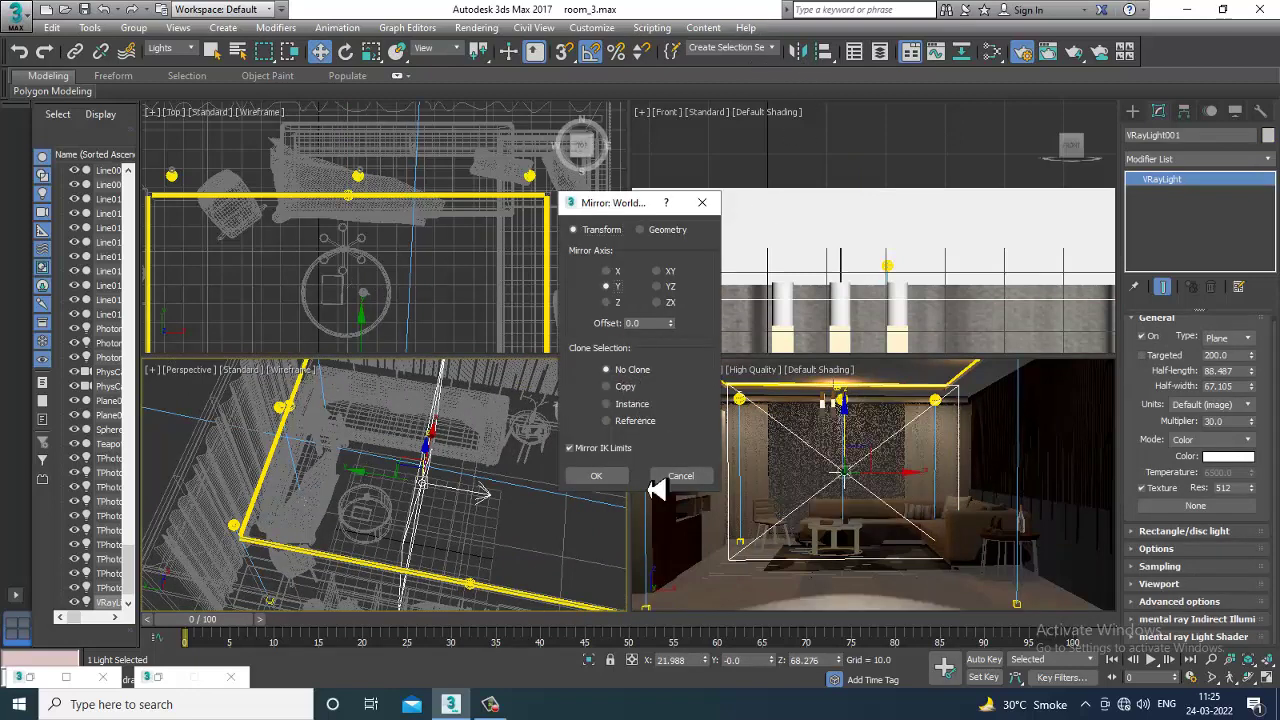
{"action": "left_click", "coordinate": [612, 477]}
- Move the plane VRayLight back to the curtain wall at about X 6.7, Y 131.7, facing into the room, and check its placement
{"action": "left_click_drag", "start_coordinate": [380, 482], "coordinate": [217, 471]}
{"action": "middle_click_drag", "start_coordinate": [366, 449], "coordinate": [383, 489], "text": "alt"}
{"action": "left_click_drag", "start_coordinate": [417, 503], "coordinate": [400, 497]}
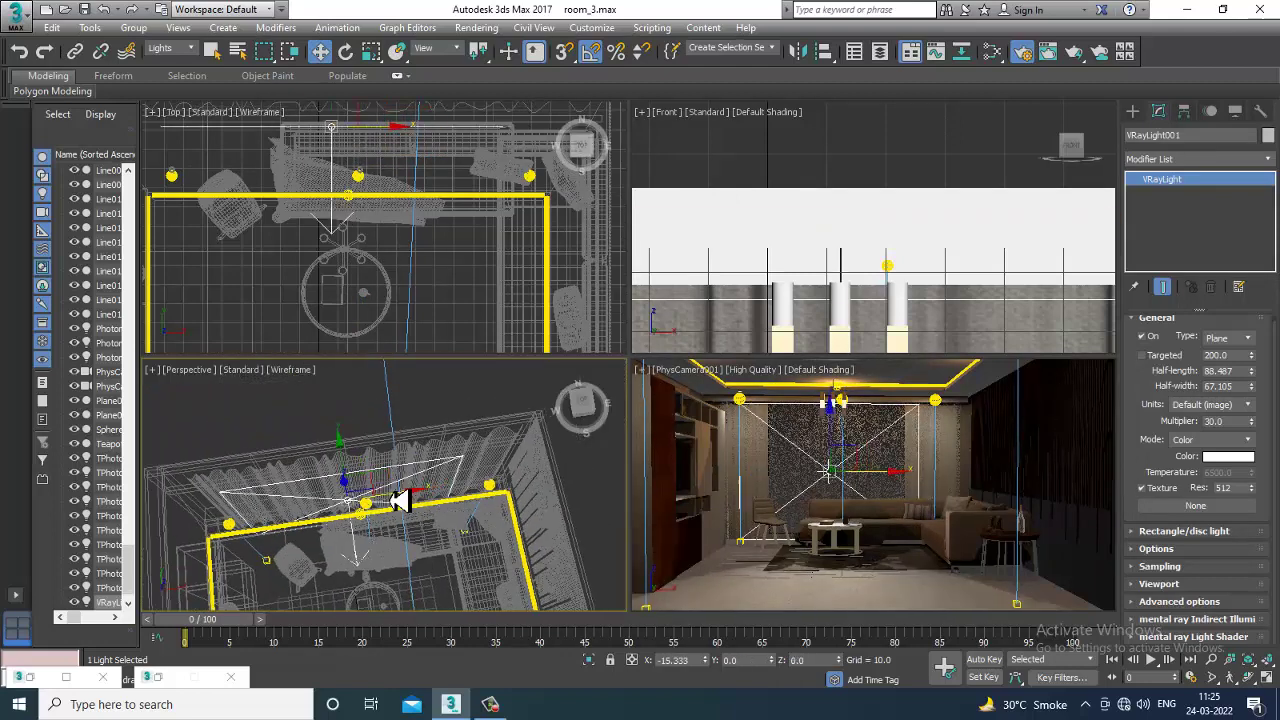
{"action": "middle_click_drag", "start_coordinate": [465, 484], "coordinate": [472, 472], "text": "alt"}
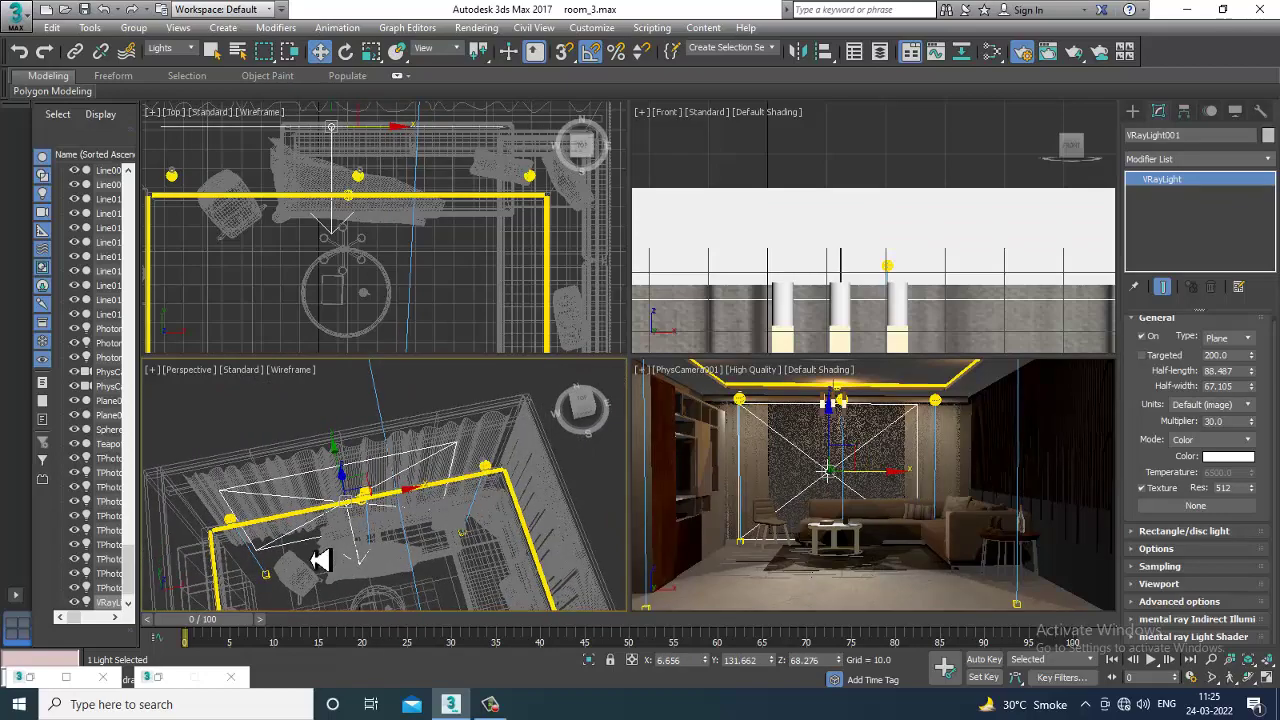
{"action": "middle_click_drag", "start_coordinate": [450, 553], "coordinate": [389, 461], "text": "alt"}
{"action": "key", "text": "alt+w"}
{"action": "key", "text": "F3"}
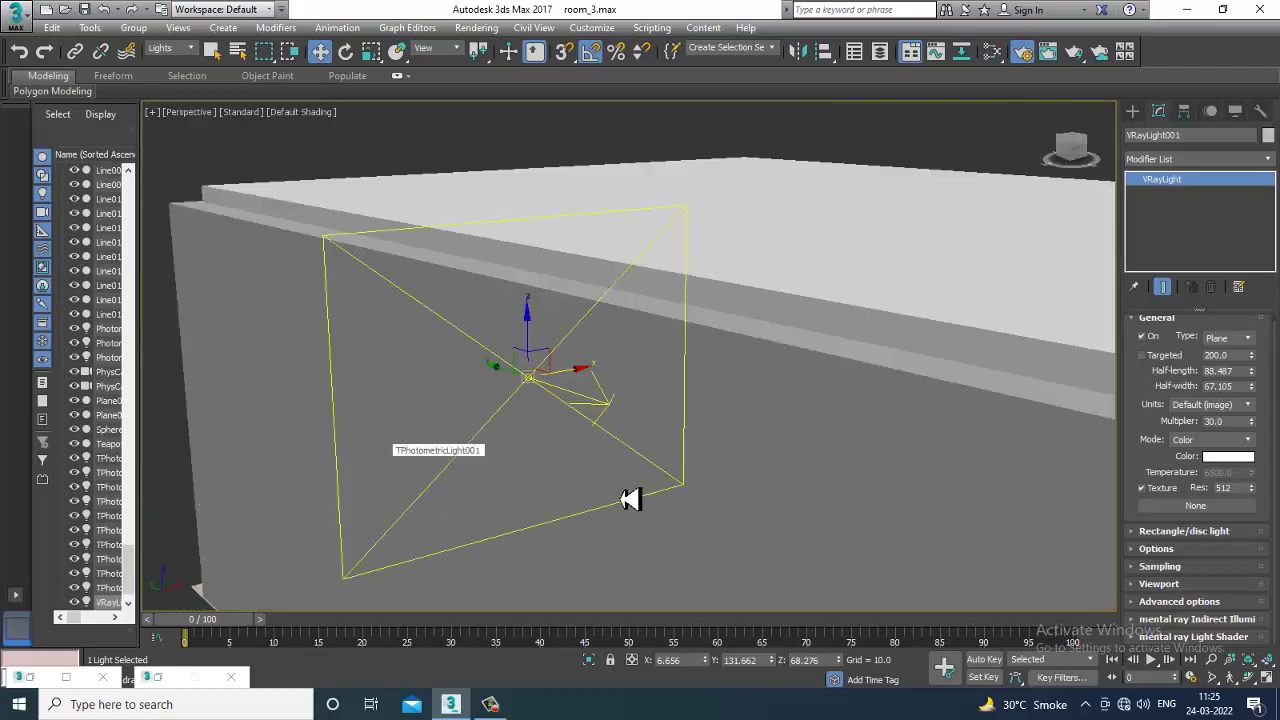
{"action": "mouse_move", "coordinate": [631, 500]}
{"action": "middle_mouse_down", "text": "alt"}
{"action": "mouse_move", "coordinate": [416, 497]}
{"action": "mouse_move", "coordinate": [458, 490]}
{"action": "middle_mouse_up", "text": "alt"}
{"action": "key", "text": "alt+w"}
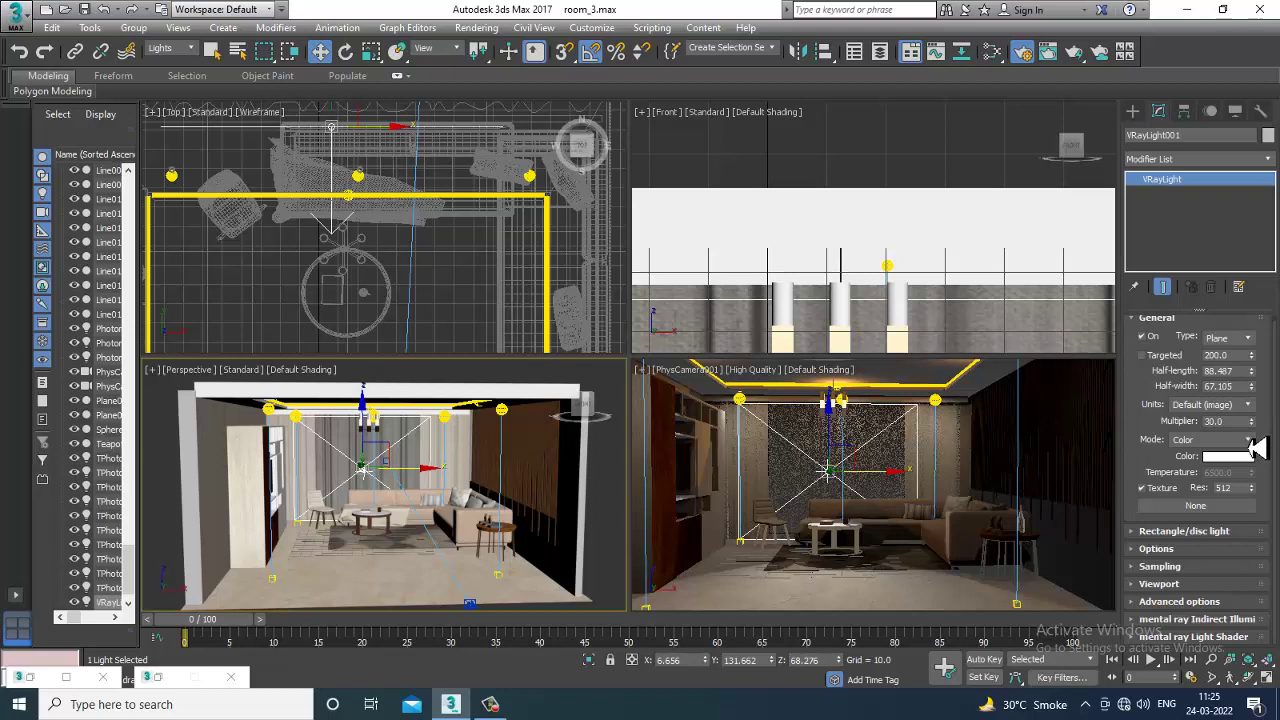
- Give the VRayLight a colour temperature of 5395, texture resolution 2048 and multiplier 2.0, and enable Double-sided, Invisible and No decay
{"action": "left_click", "coordinate": [1247, 439]}
{"action": "left_click", "coordinate": [1240, 466]}
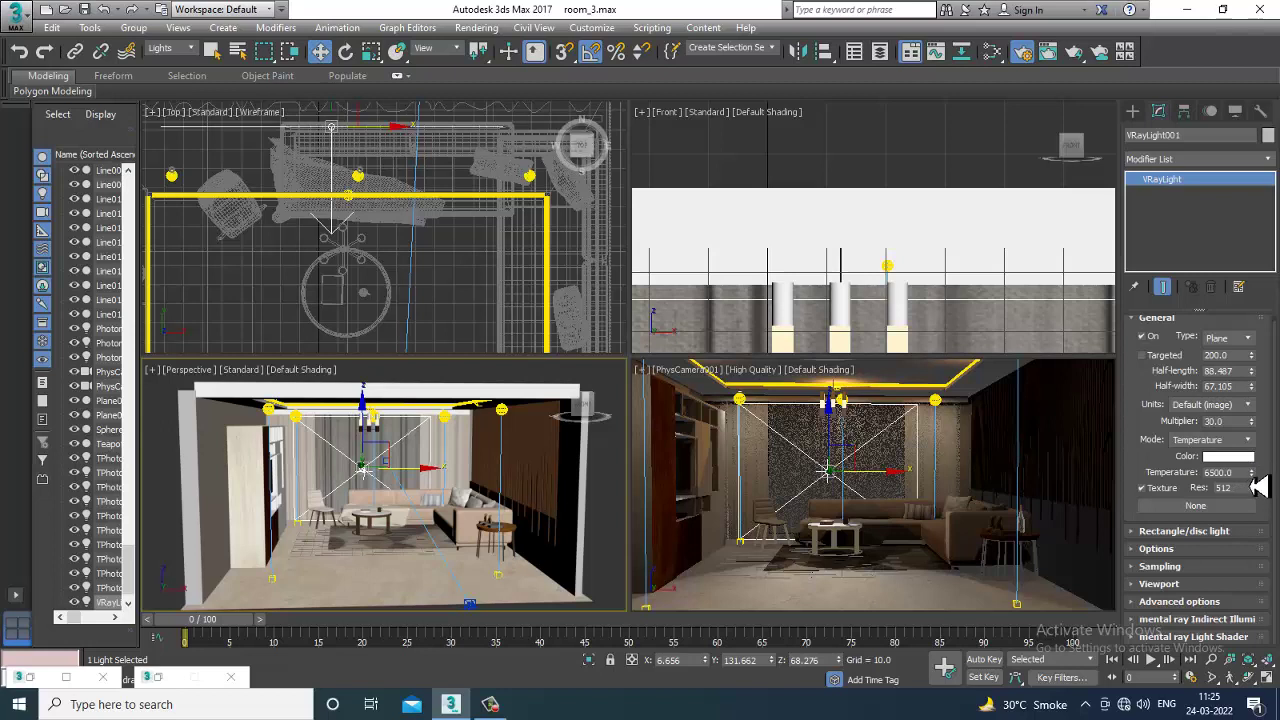
{"action": "left_click_drag", "start_coordinate": [1258, 486], "coordinate": [1266, 505]}
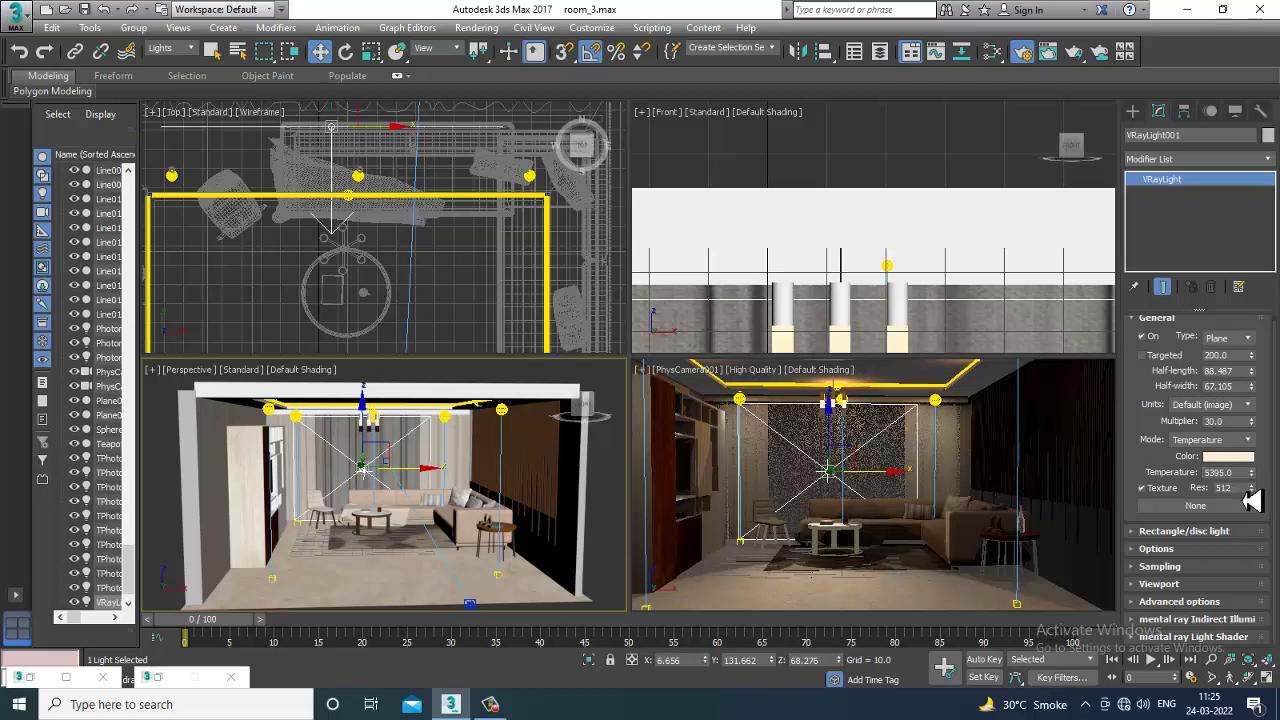
{"action": "key", "text": "Tab"}
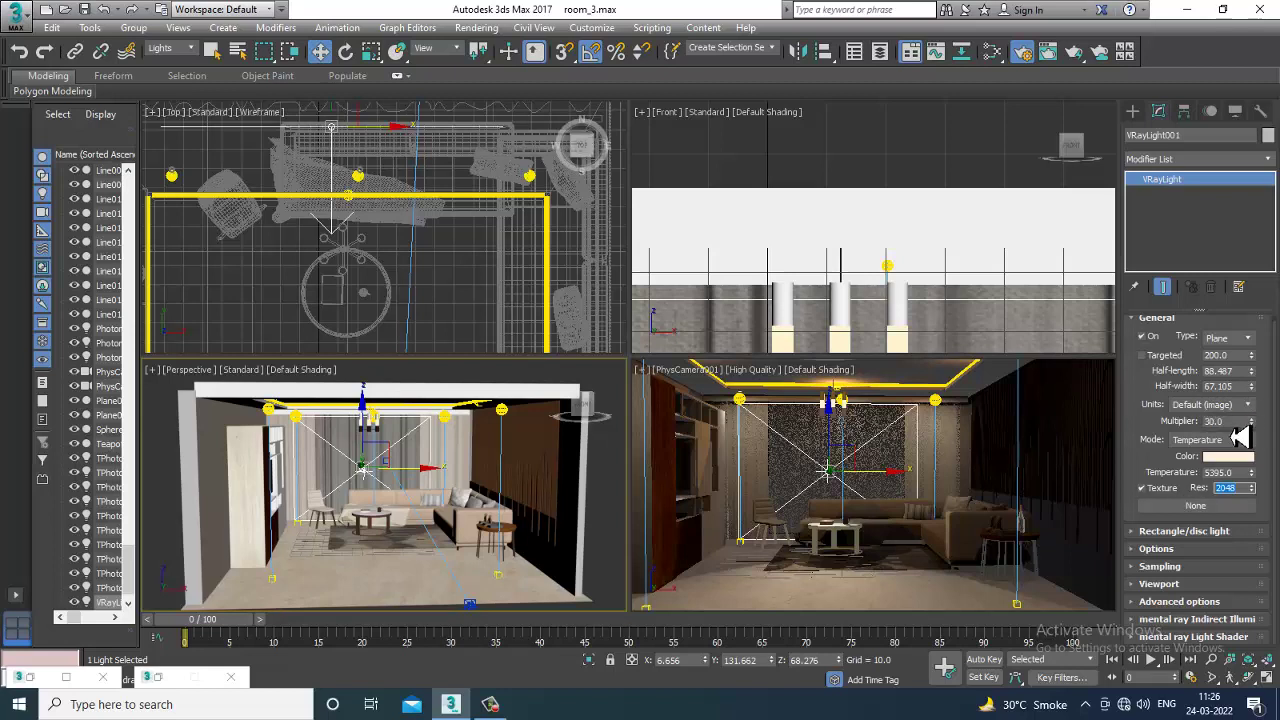
{"action": "left_click_drag", "start_coordinate": [1238, 424], "coordinate": [1098, 414]}
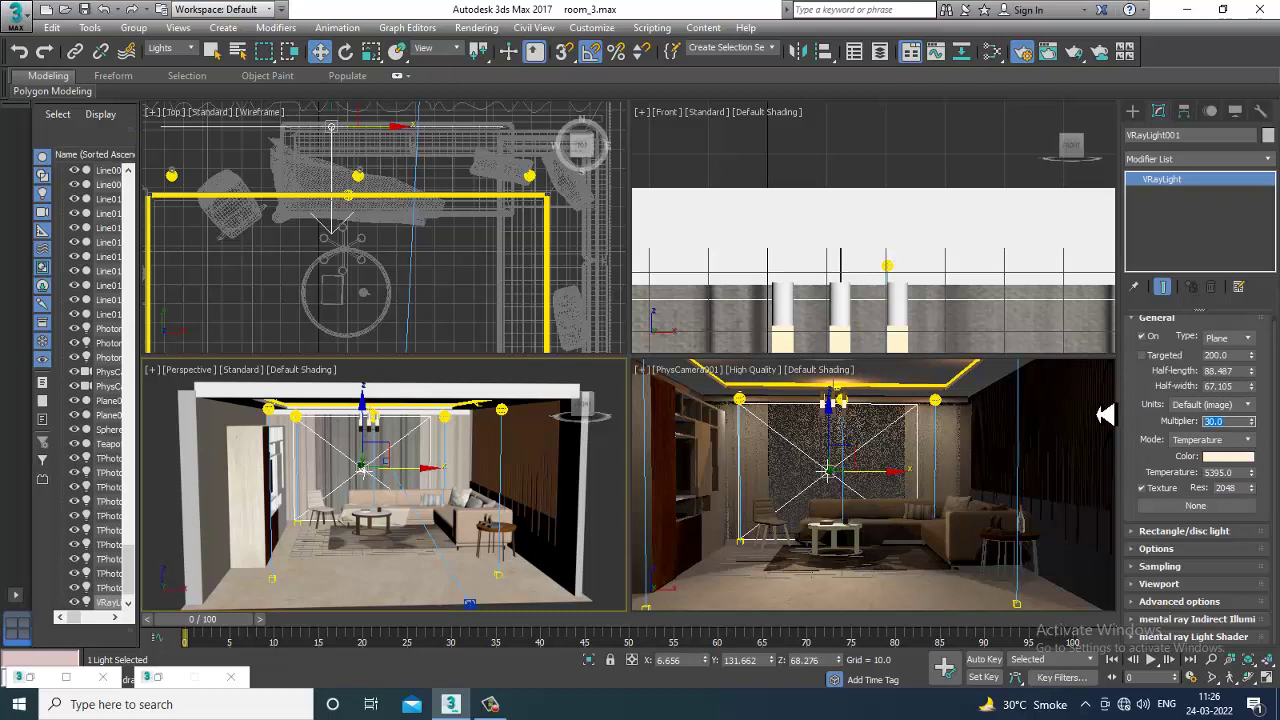
{"action": "key", "text": "Return"}
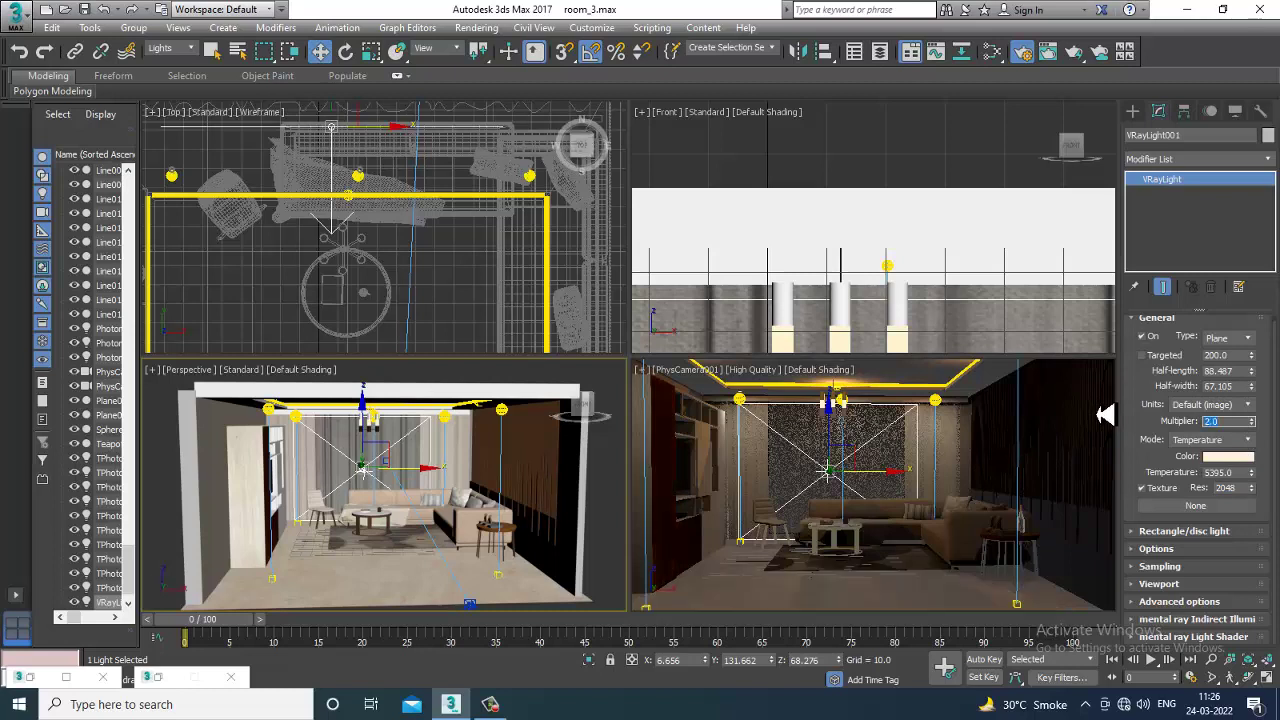
{"action": "left_click", "coordinate": [1178, 550]}
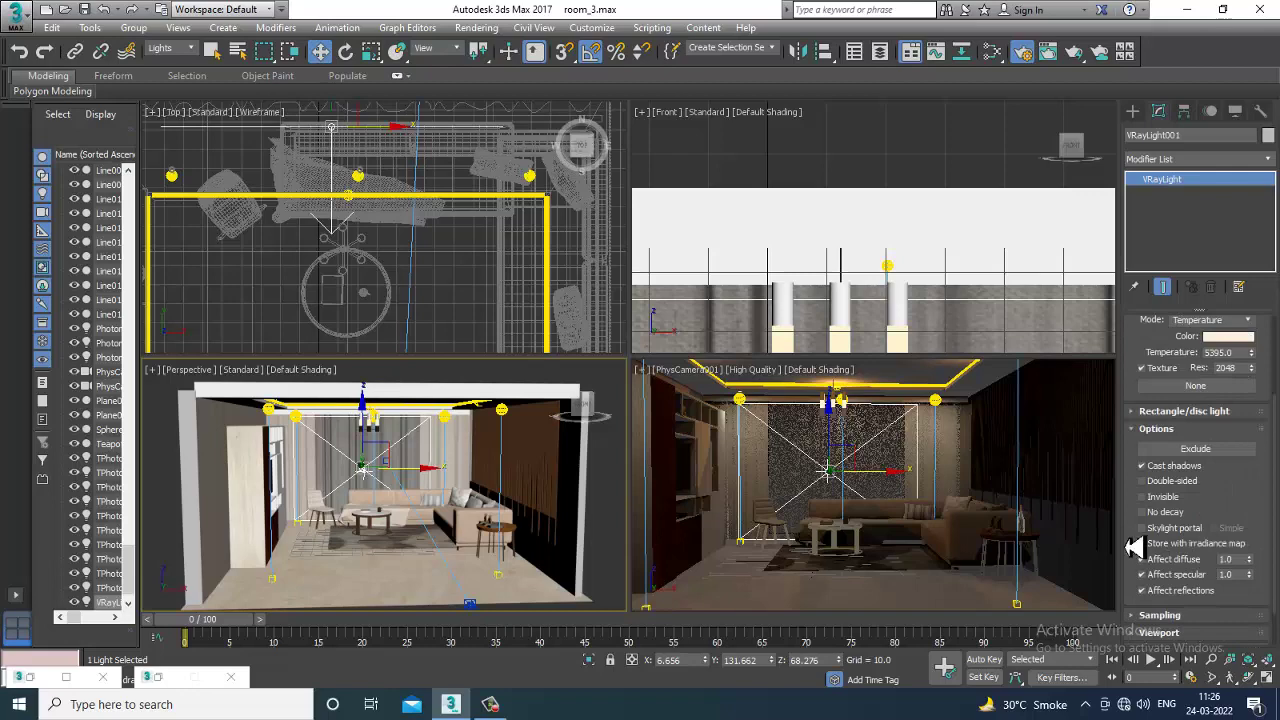
{"action": "left_click", "coordinate": [1162, 497]}
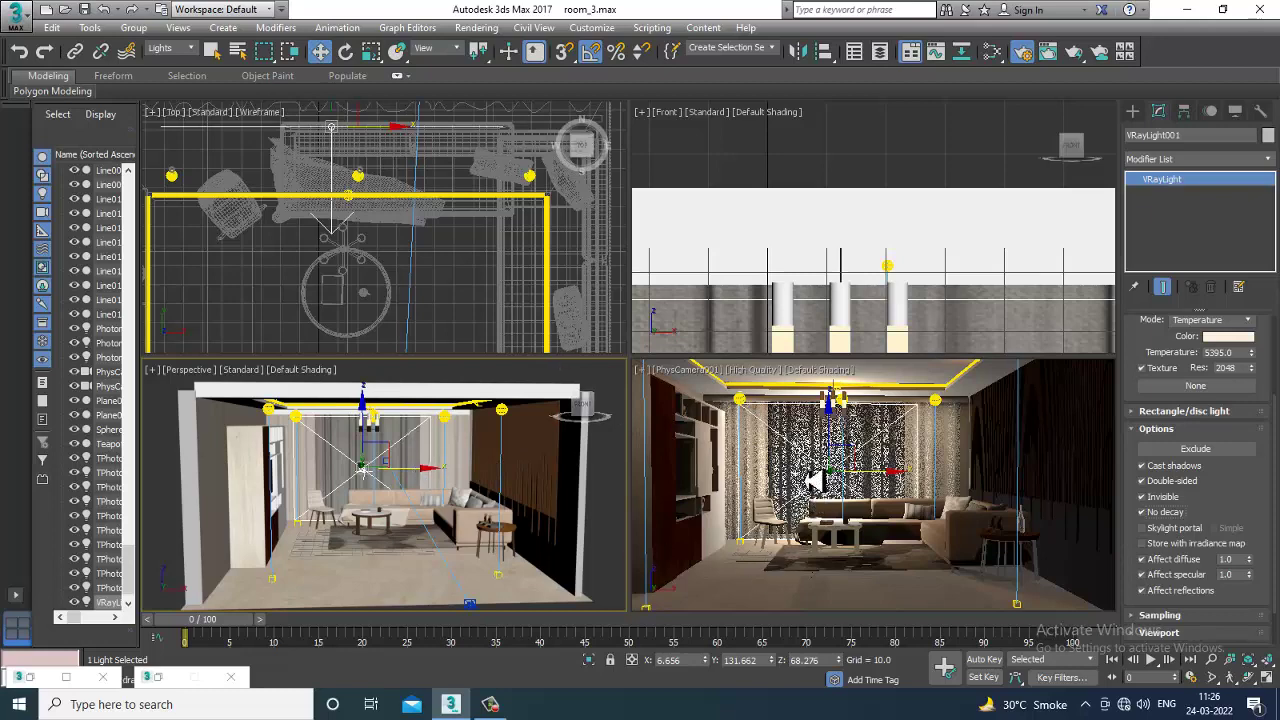
- Maximize the PhysCamera001 view, test render it with the new VRayLight, stop the render and return to the light's general settings
{"action": "right_click", "coordinate": [812, 468]}
{"action": "key", "text": "alt+w"}
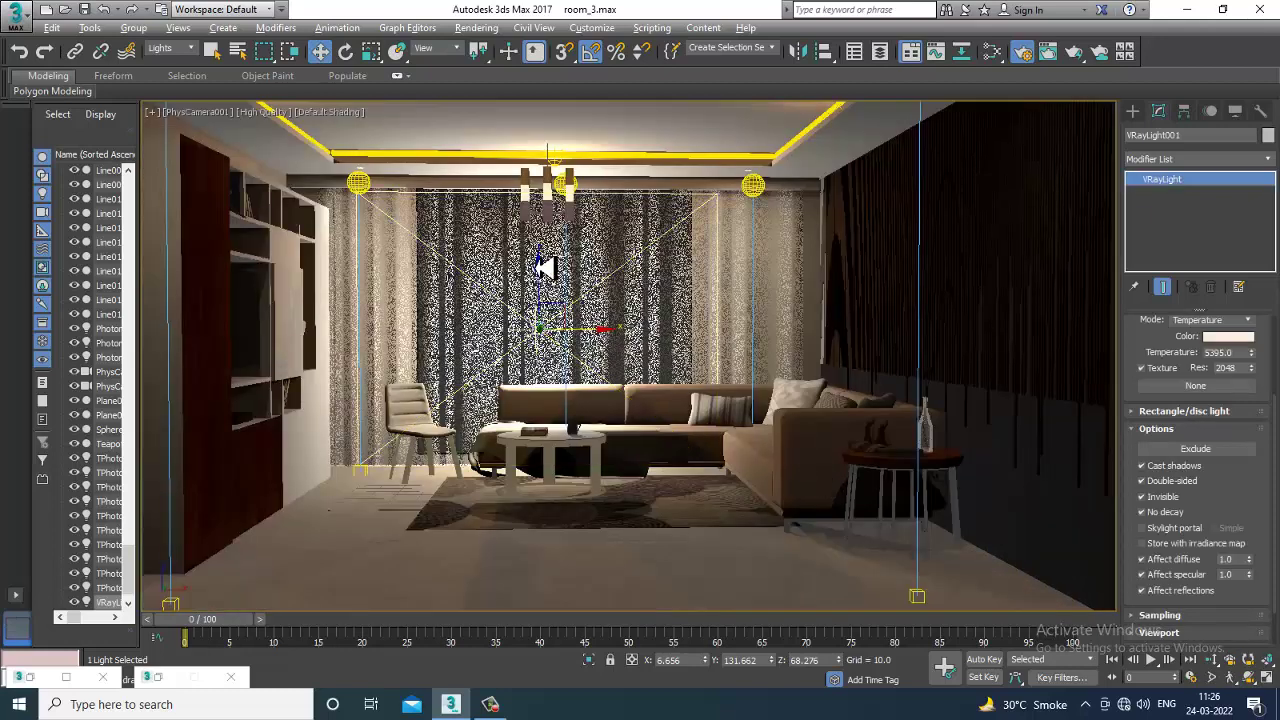
{"action": "left_click", "coordinate": [476, 27]}
{"action": "left_click", "coordinate": [487, 46]}
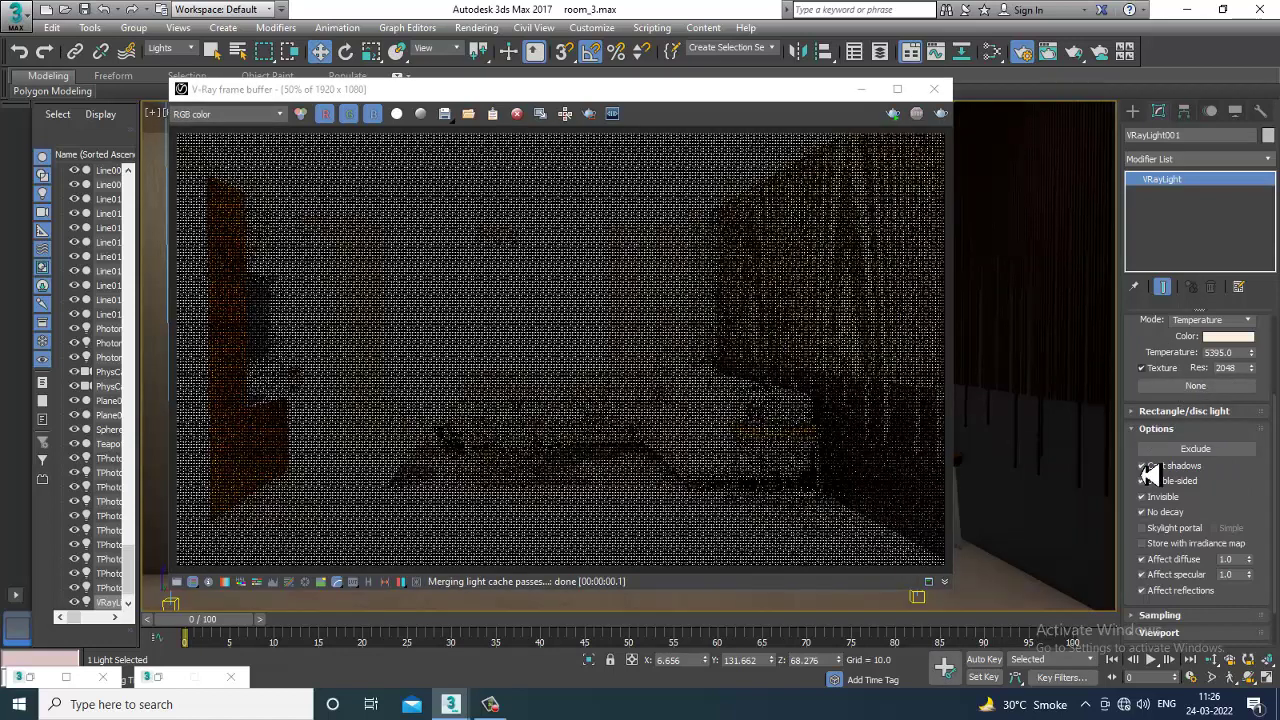
{"action": "scroll", "coordinate": [1143, 390], "scroll_direction": "up", "scroll_amount": 3}
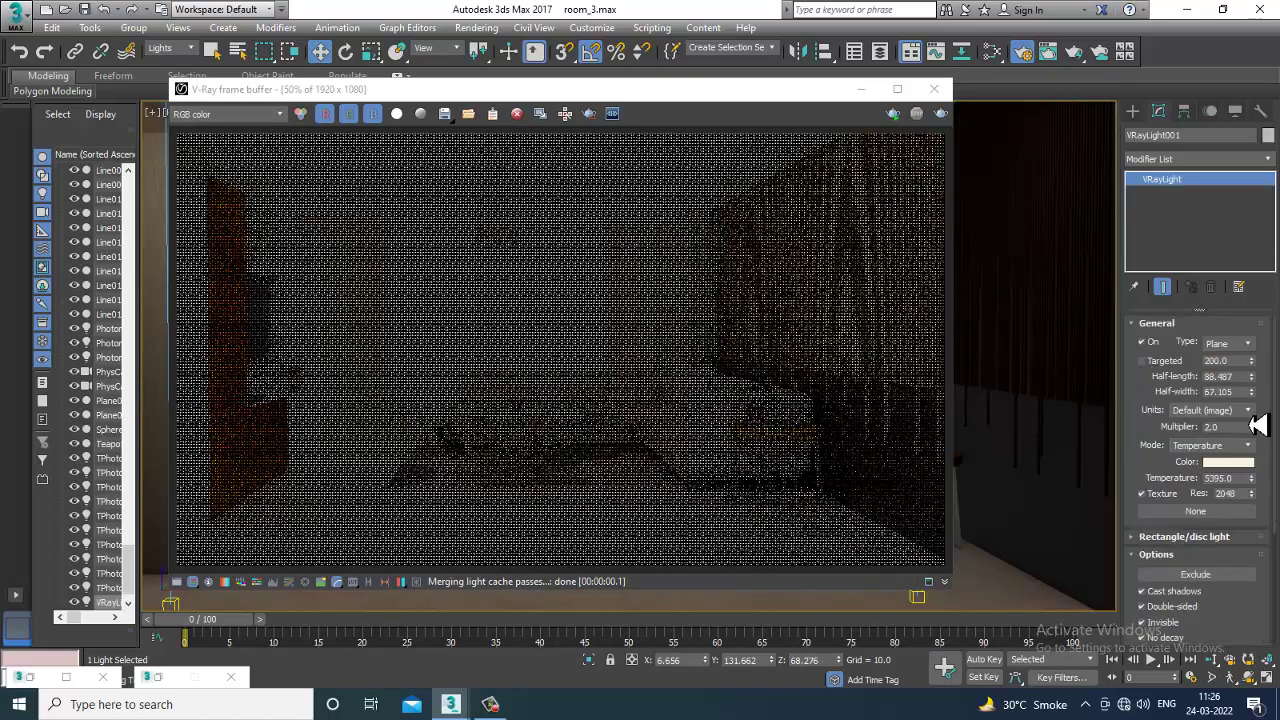
- Set the plane VRayLight's multiplier to 0.4 and test render the camera view
{"action": "left_click_drag", "start_coordinate": [1231, 432], "coordinate": [1119, 437]}
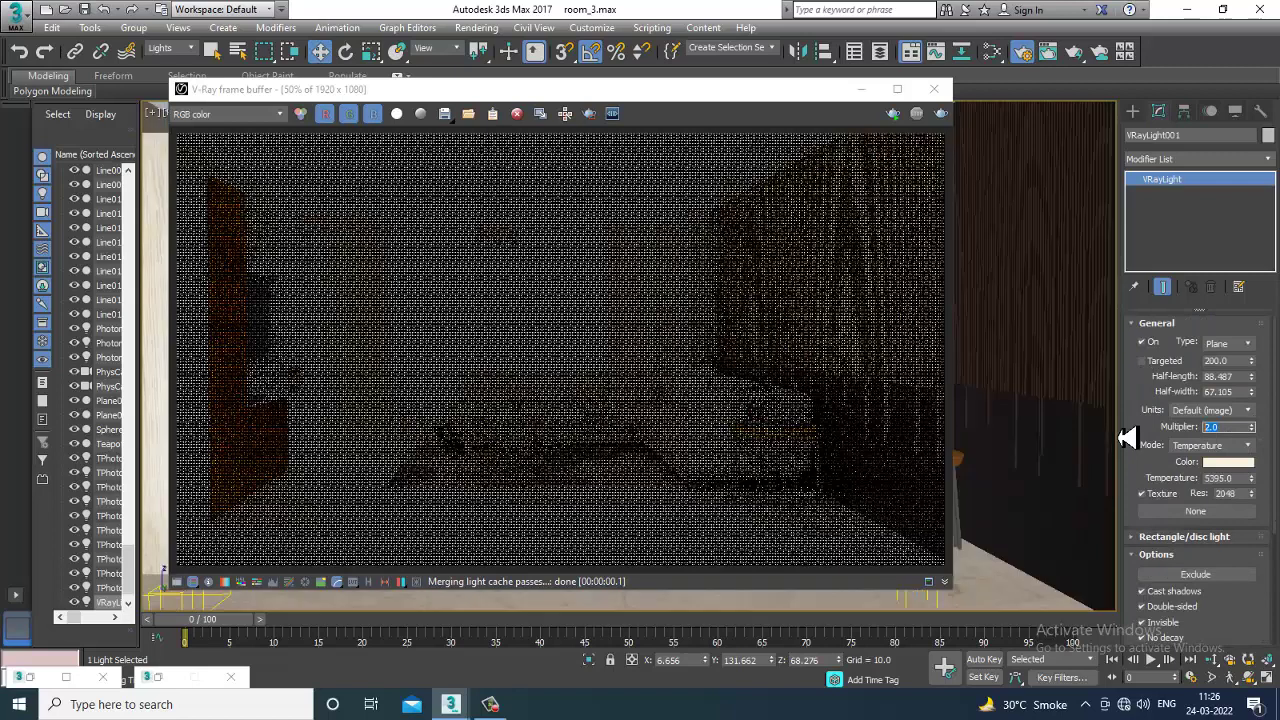
{"action": "type", "text": "0"}
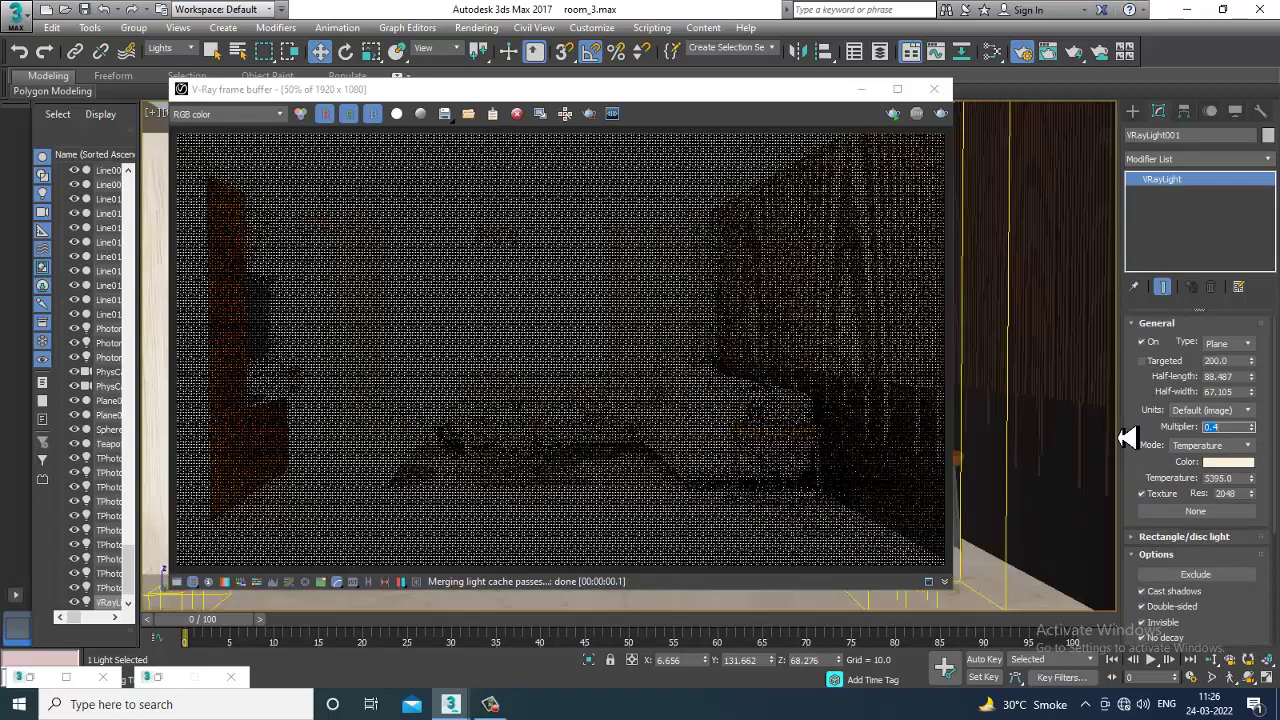
{"action": "type", "text": ".4"}
{"action": "left_click", "coordinate": [943, 115]}
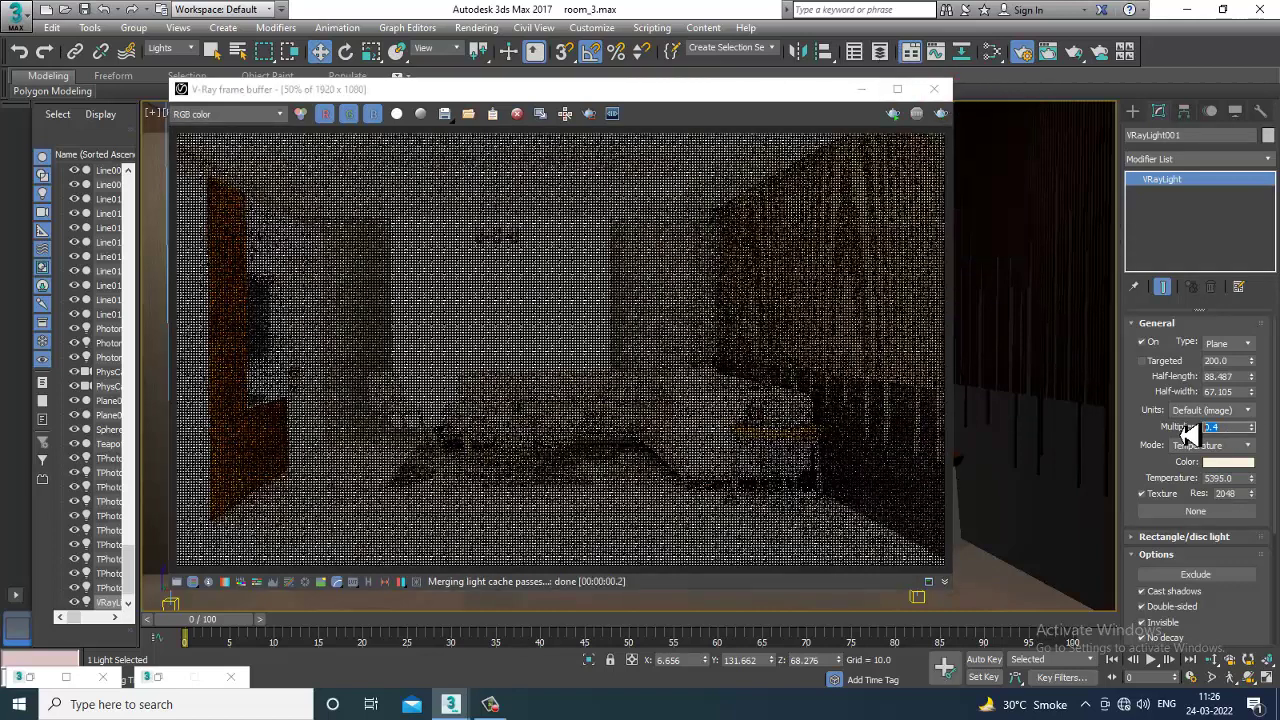
- Set the VRayLight multiplier to 0.05, run another test render and stop it
{"action": "type", "text": "0.05"}
{"action": "key", "text": "Return"}
{"action": "left_click", "coordinate": [941, 113]}
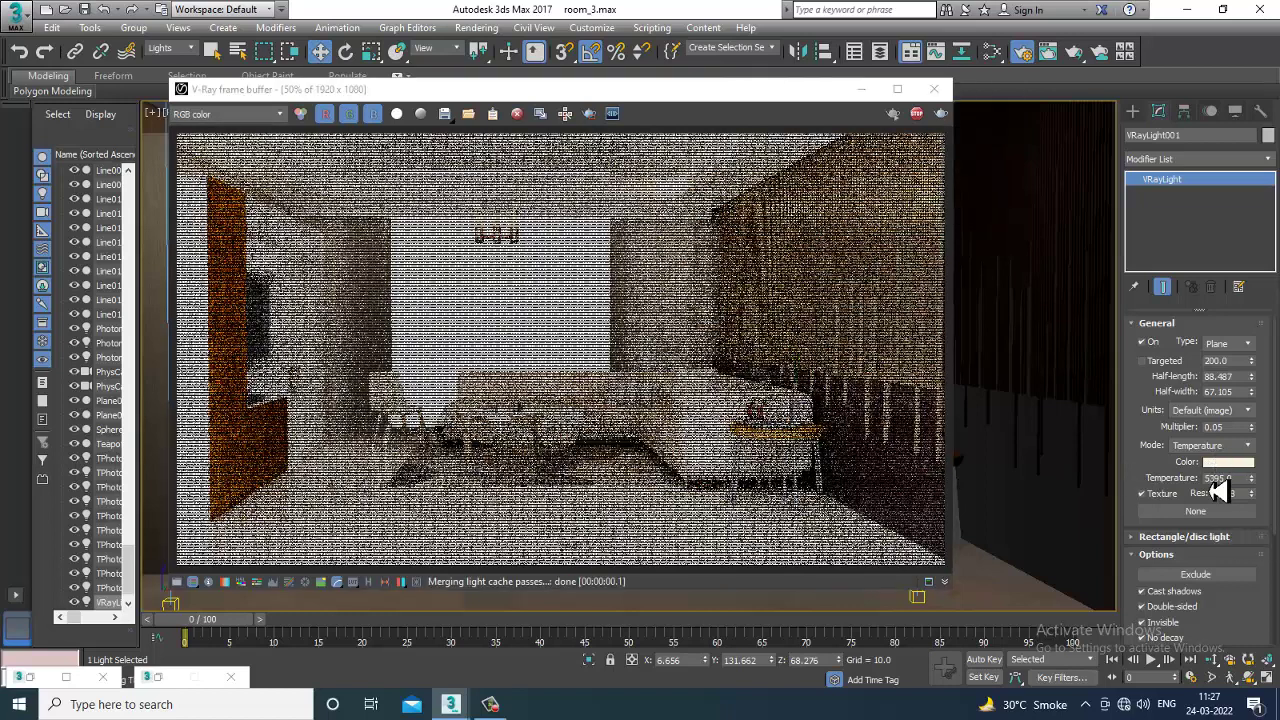
{"action": "key", "text": "Escape"}
- Lower the VRayLight multiplier to 0.02 and test render the room again
{"action": "left_click_drag", "start_coordinate": [1241, 428], "coordinate": [1124, 427]}
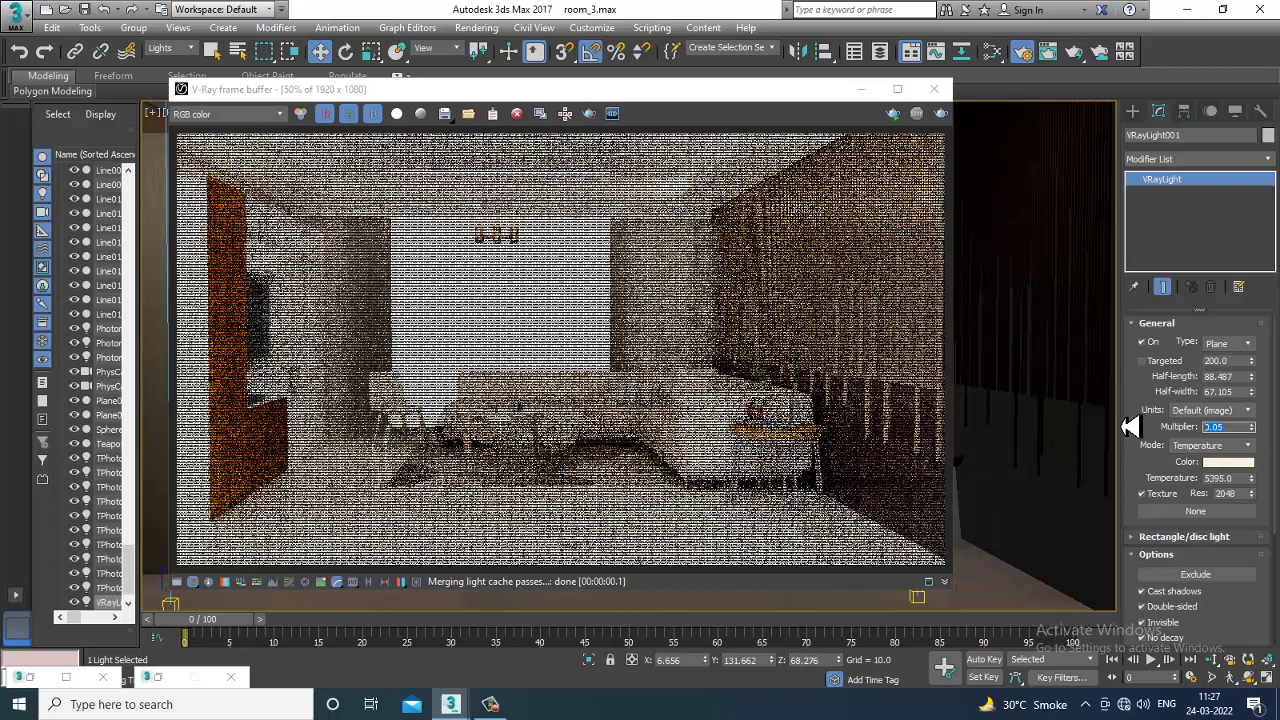
{"action": "type", "text": "0.02"}
{"action": "key", "text": "Return"}
{"action": "key", "text": "shift+q"}
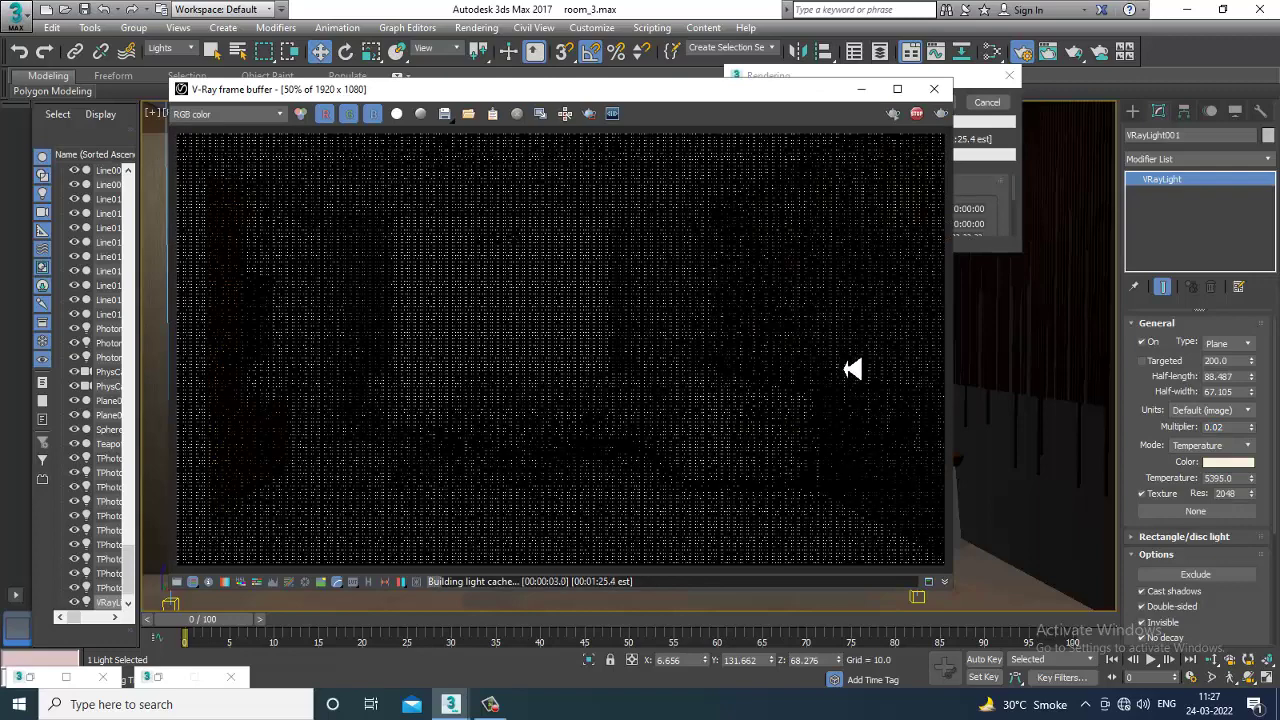
- Review the GI and V-Ray image sampler settings in Render Setup, minimize it and close the V-Ray frame buffer
{"action": "left_click", "coordinate": [487, 29]}
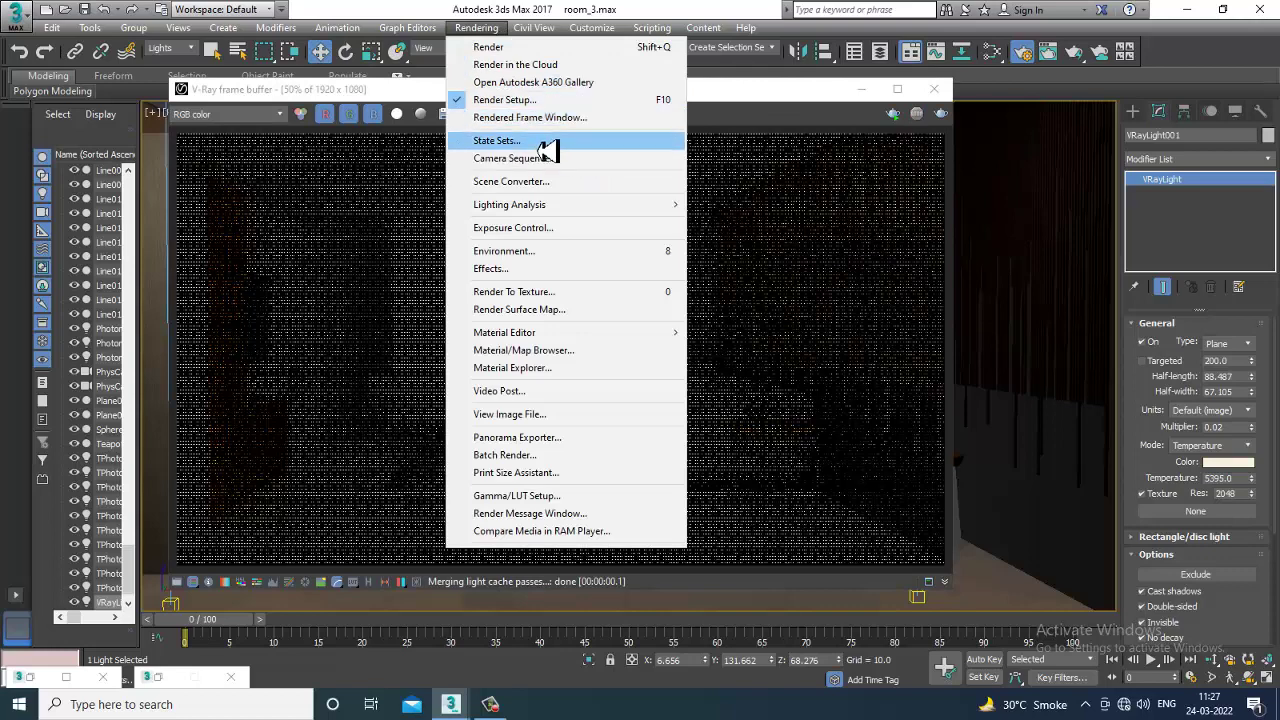
{"action": "left_click", "coordinate": [530, 102]}
{"action": "left_click", "coordinate": [488, 30]}
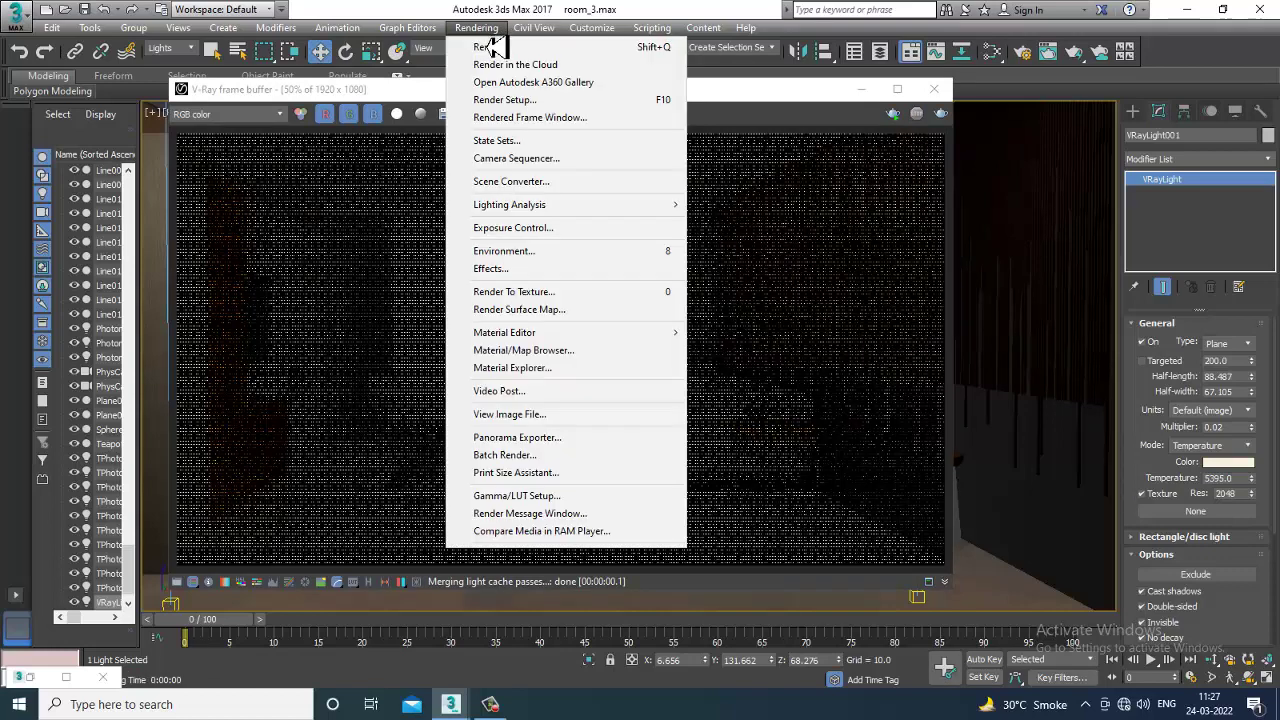
{"action": "left_click", "coordinate": [525, 101]}
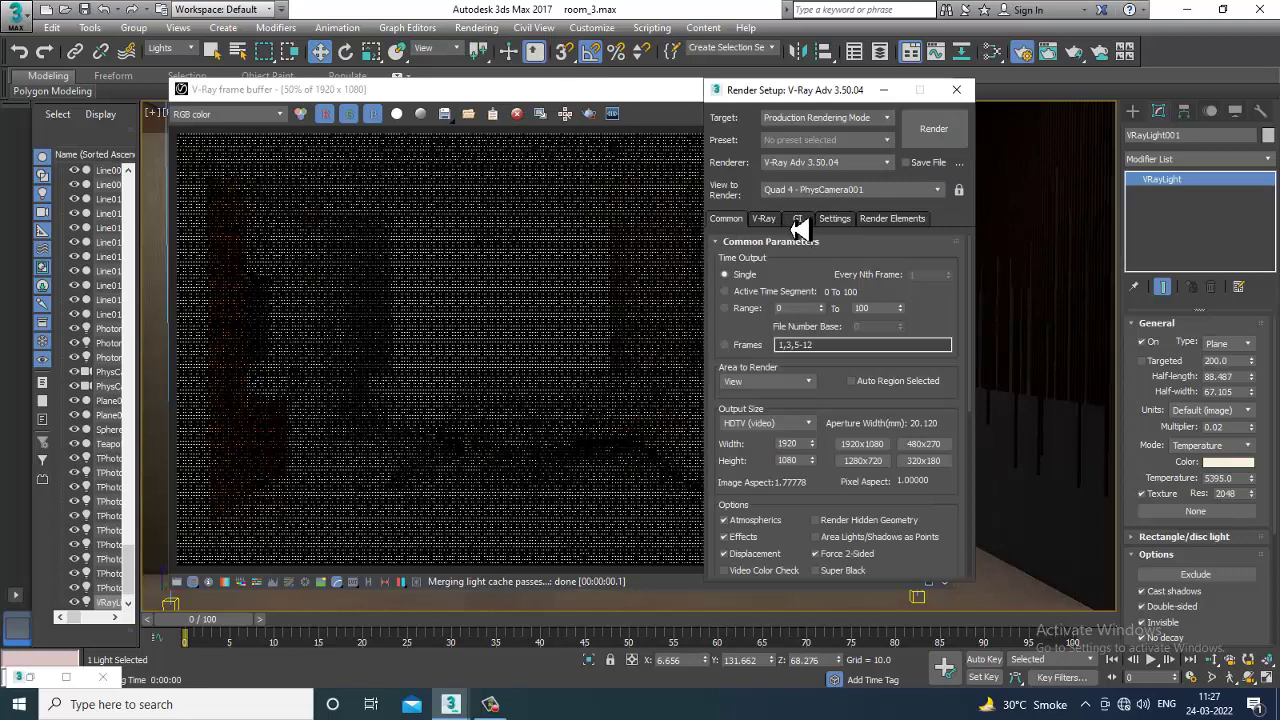
{"action": "left_click", "coordinate": [797, 220]}
{"action": "left_click", "coordinate": [755, 220]}
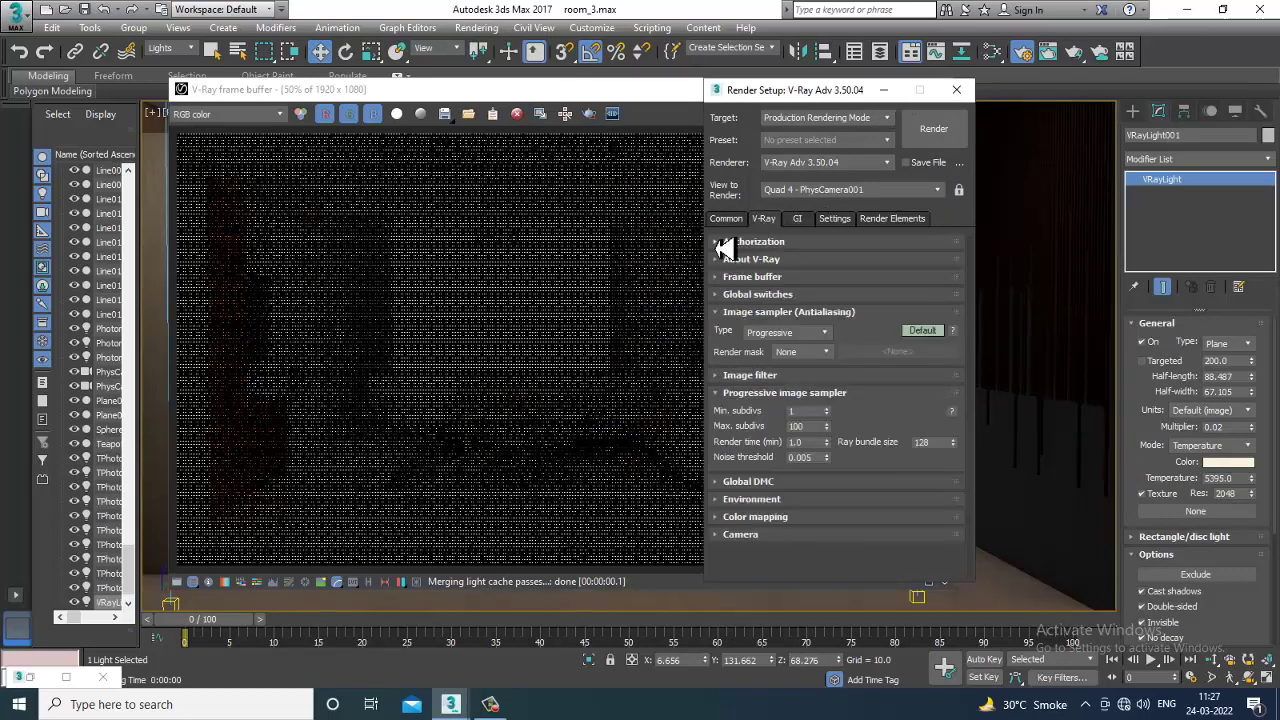
{"action": "left_click", "coordinate": [884, 90]}
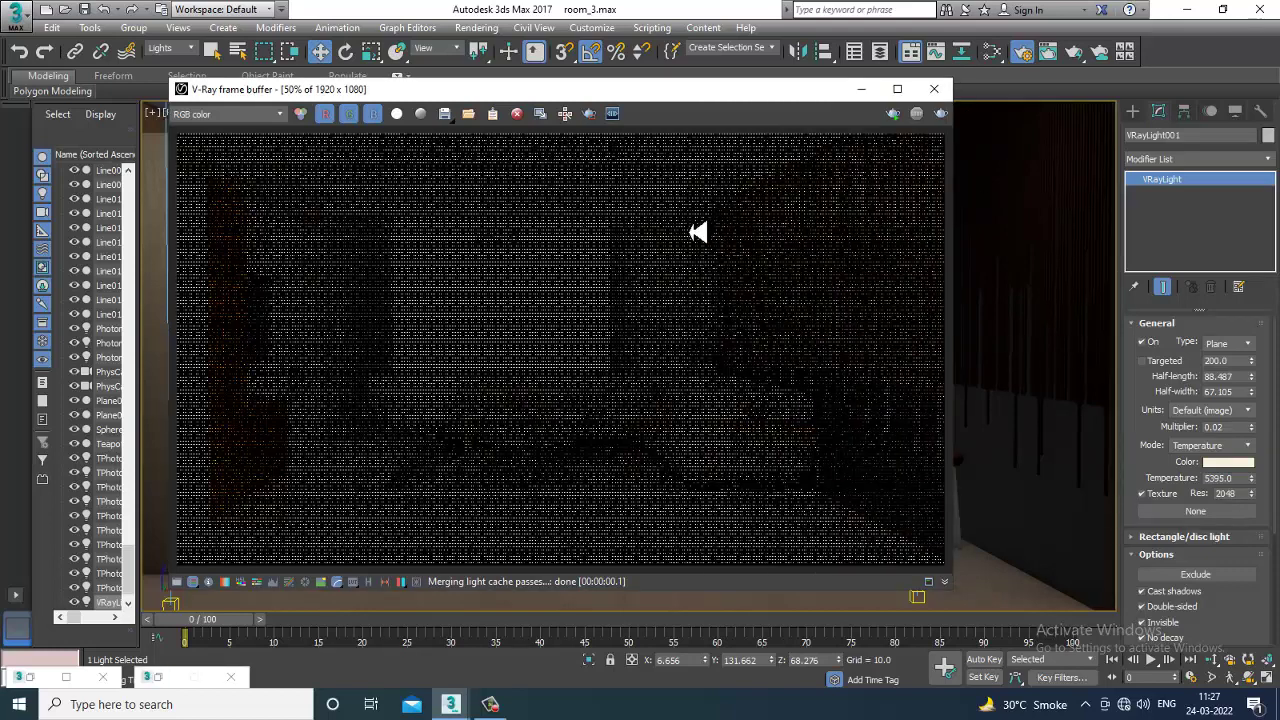
{"action": "left_click", "coordinate": [936, 96]}
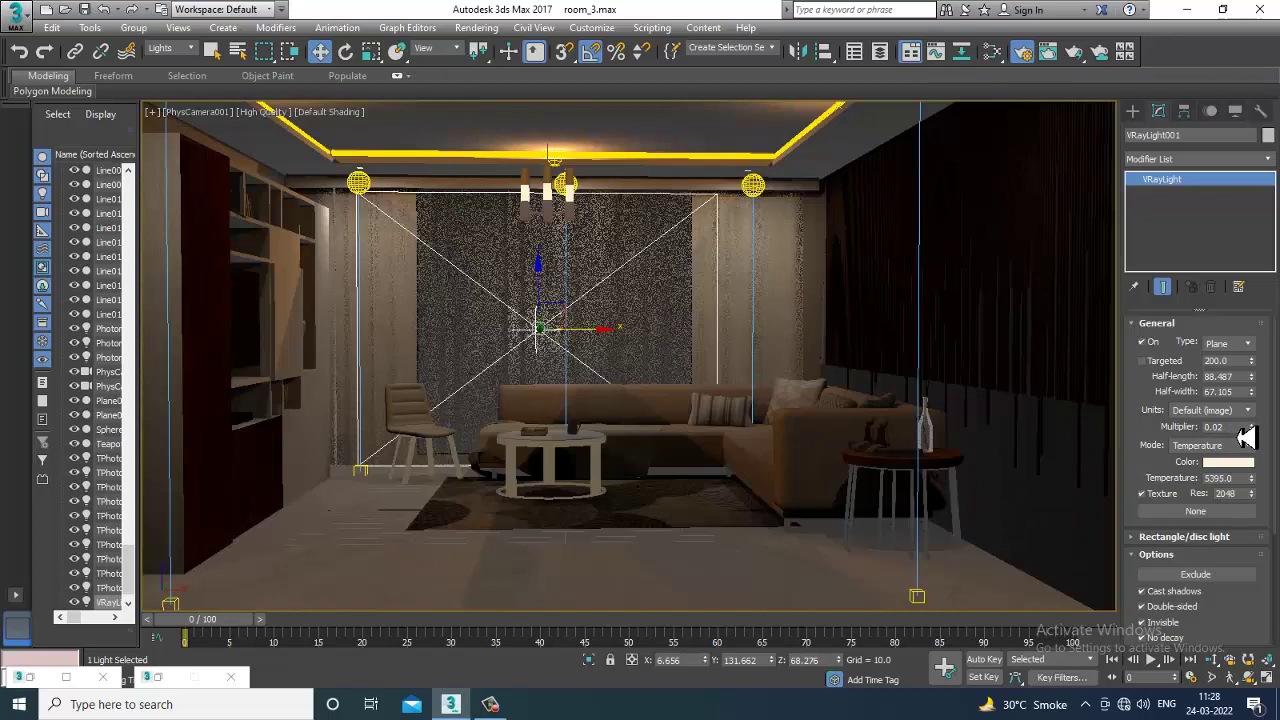
- Set the VRayLight multiplier to 0.008, test render the PhysCamera001 view and cancel the render
{"action": "left_click_drag", "start_coordinate": [1243, 429], "coordinate": [1174, 436]}
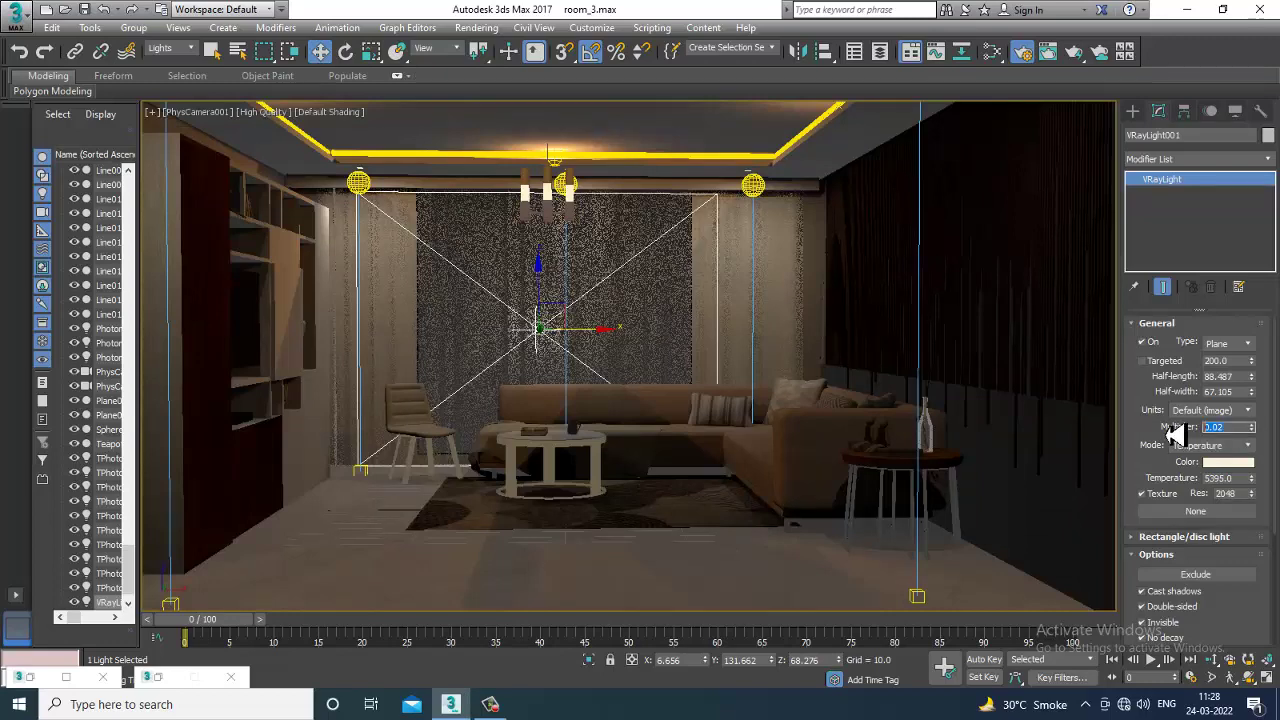
{"action": "type", "text": "0."}
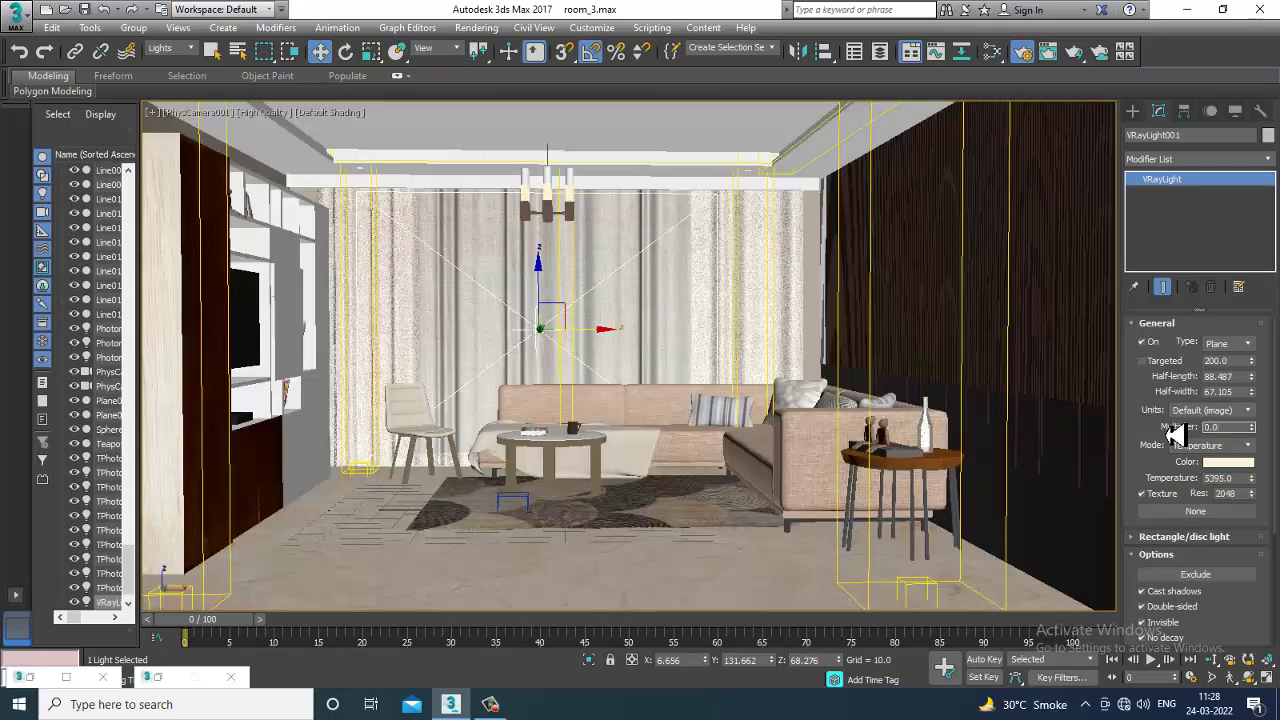
{"action": "type", "text": "00"}
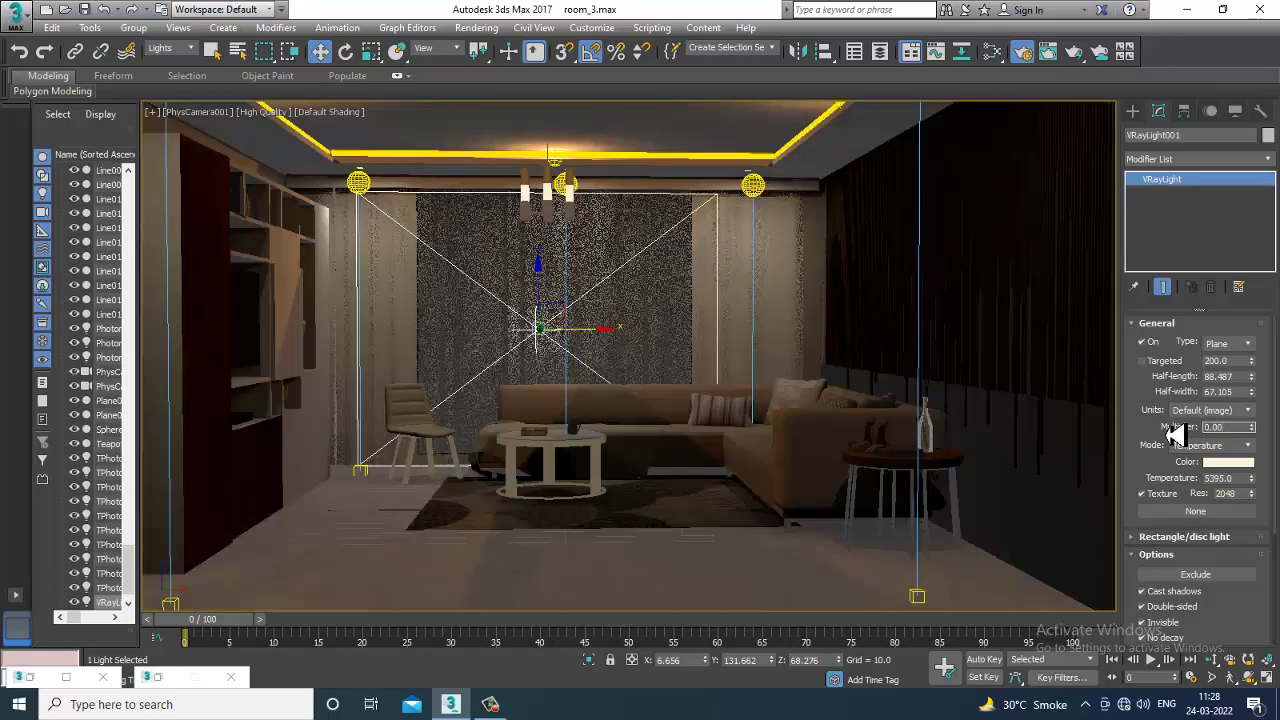
{"action": "type", "text": "8"}
{"action": "key", "text": "Return"}
{"action": "left_click", "coordinate": [476, 27]}
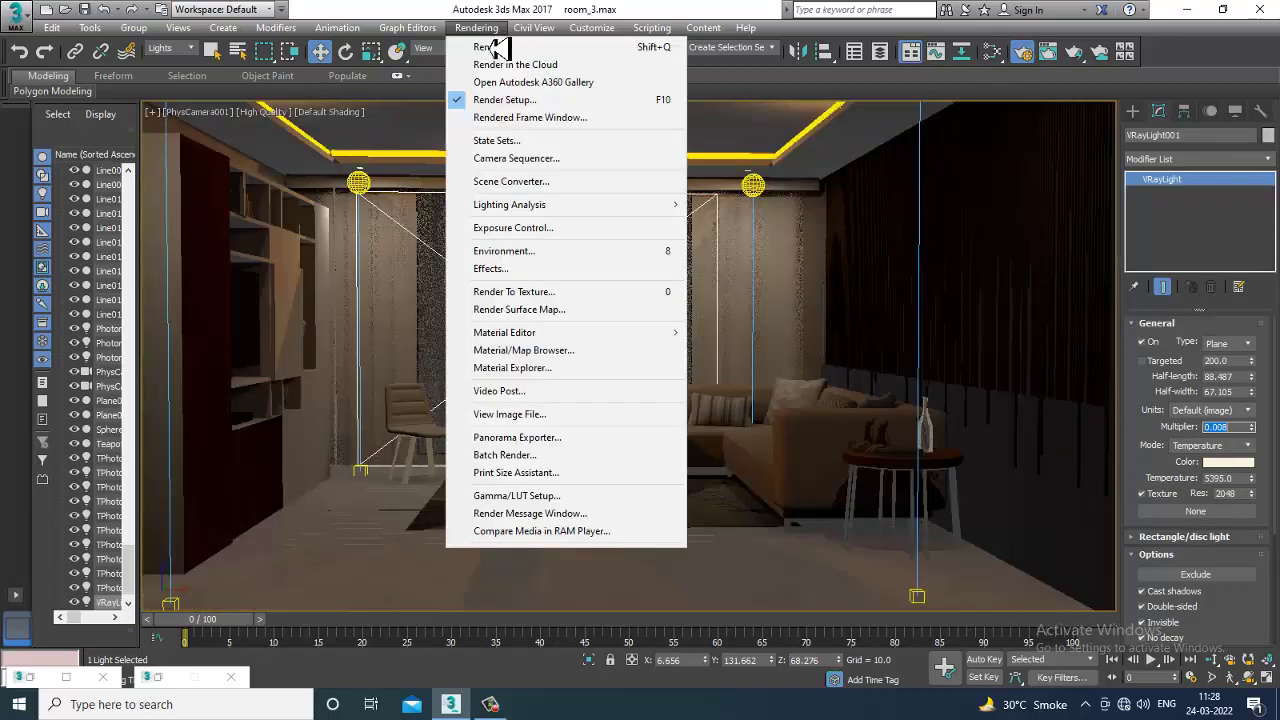
{"action": "left_click", "coordinate": [497, 47]}
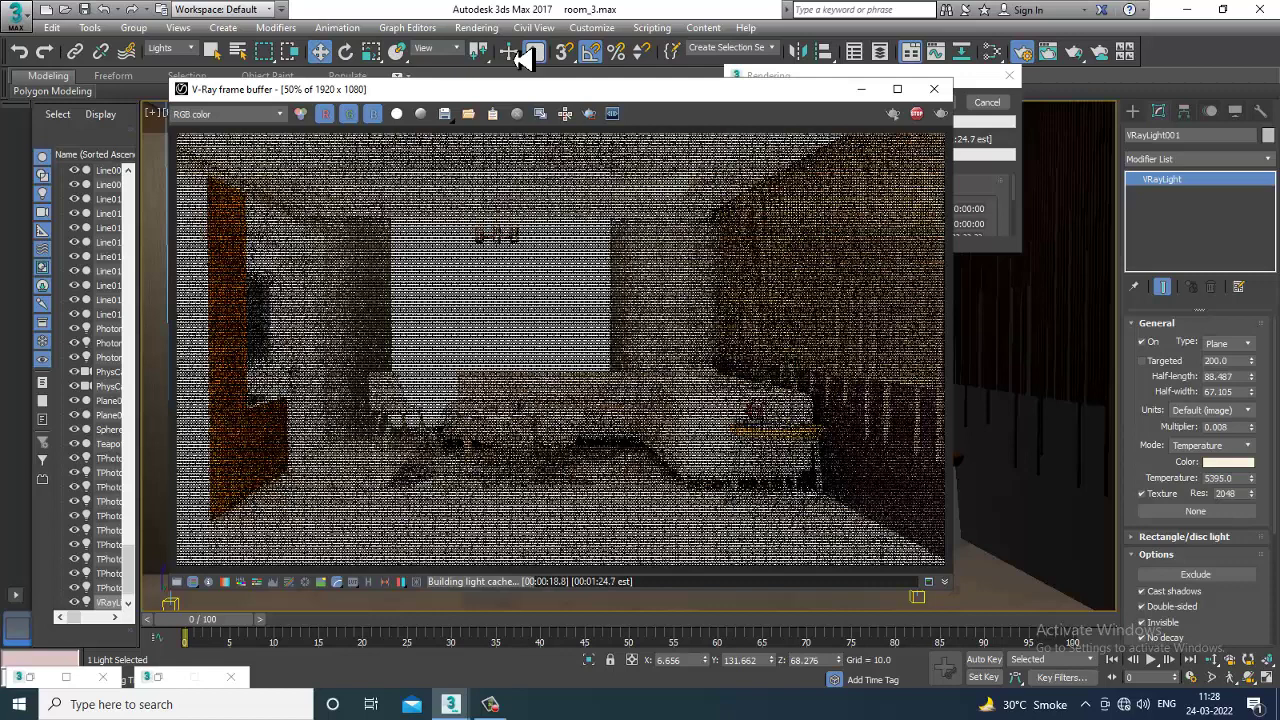
{"action": "left_click", "coordinate": [987, 102]}
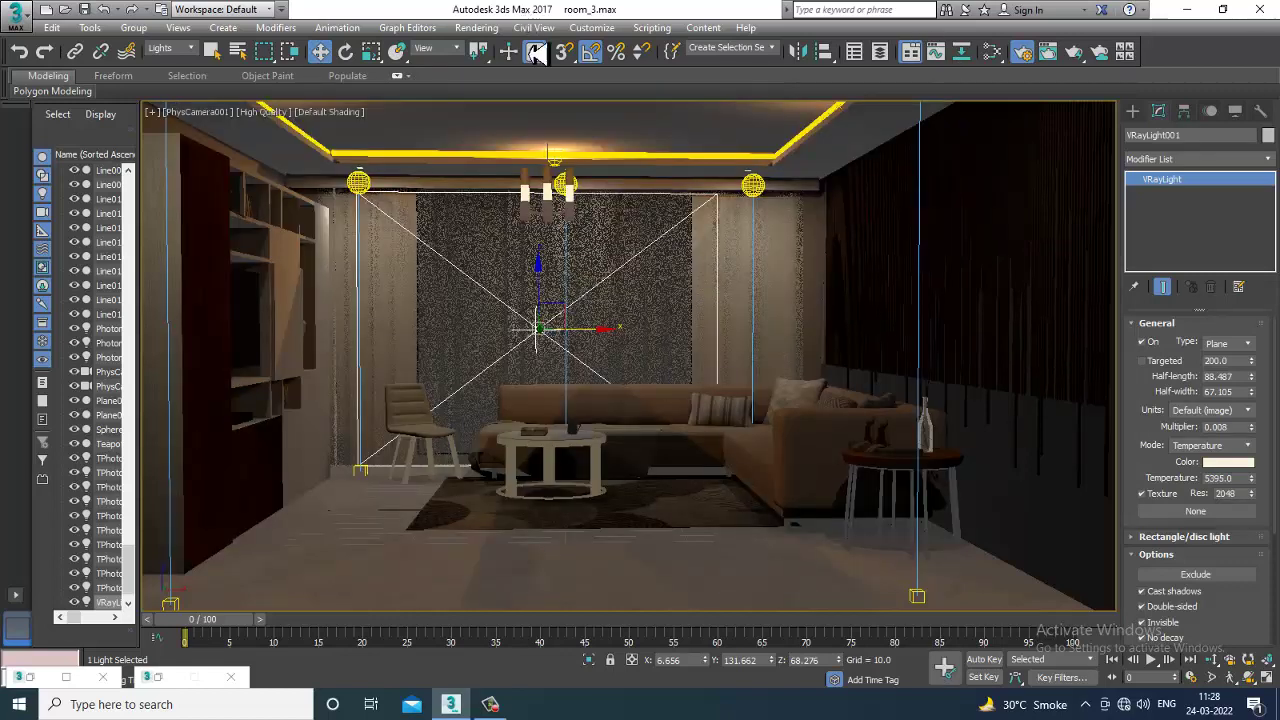
- Delete the plane VRayLight, test render the room without it and close the frame buffer
{"action": "key", "text": "Delete"}
{"action": "left_click", "coordinate": [476, 27]}
{"action": "left_click", "coordinate": [490, 48]}
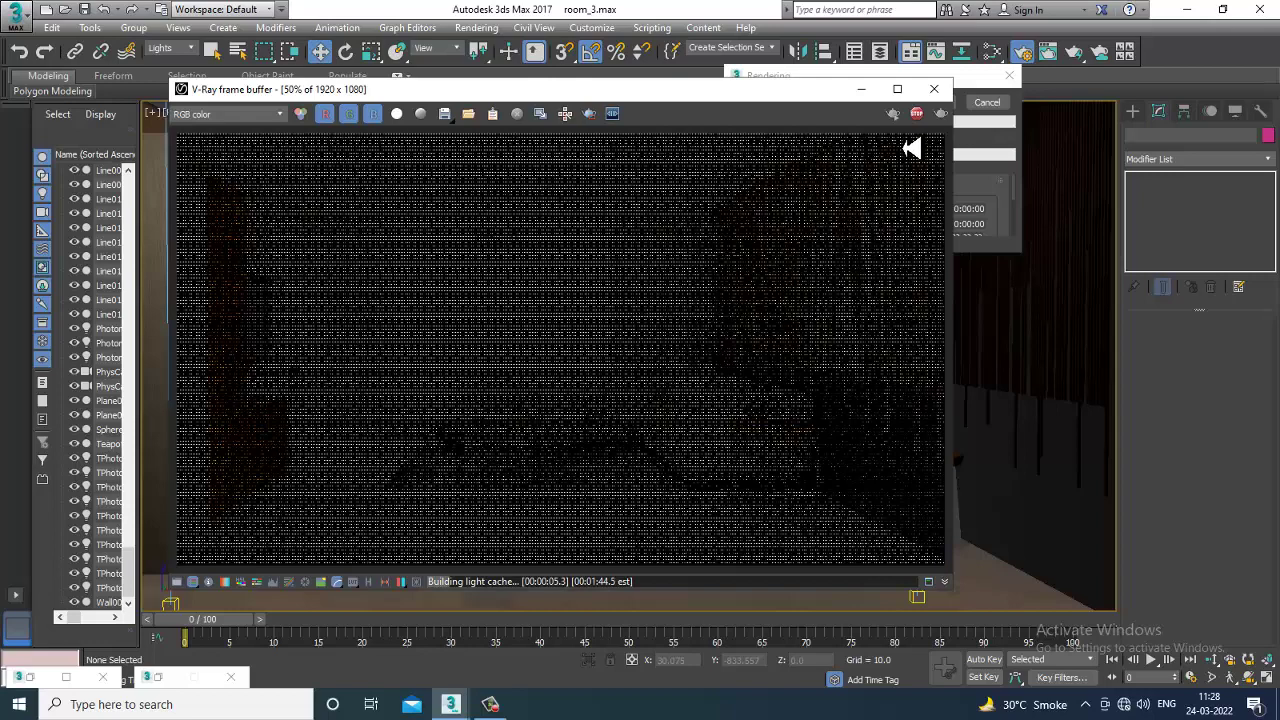
{"action": "left_click", "coordinate": [934, 89]}
- Clear the VRaySky environment map in Environment and Effects, test render the camera view and close the frame buffer
{"action": "left_click", "coordinate": [477, 28]}
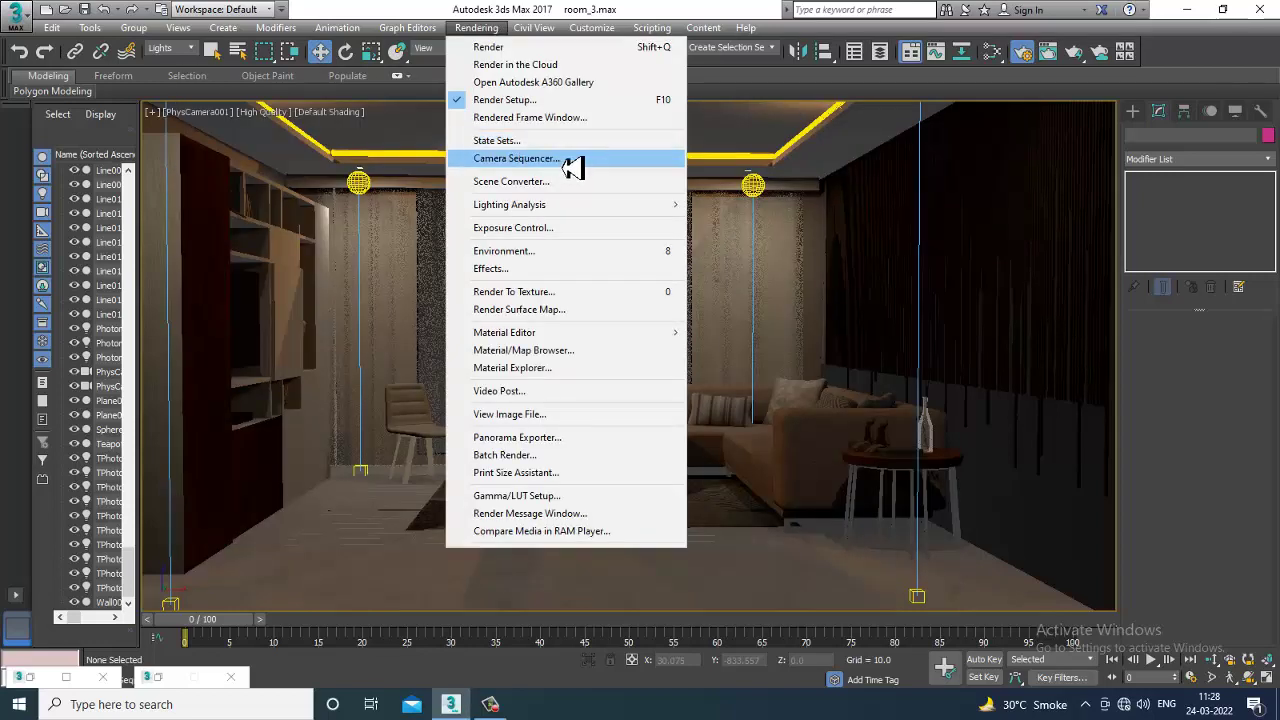
{"action": "left_click", "coordinate": [568, 251]}
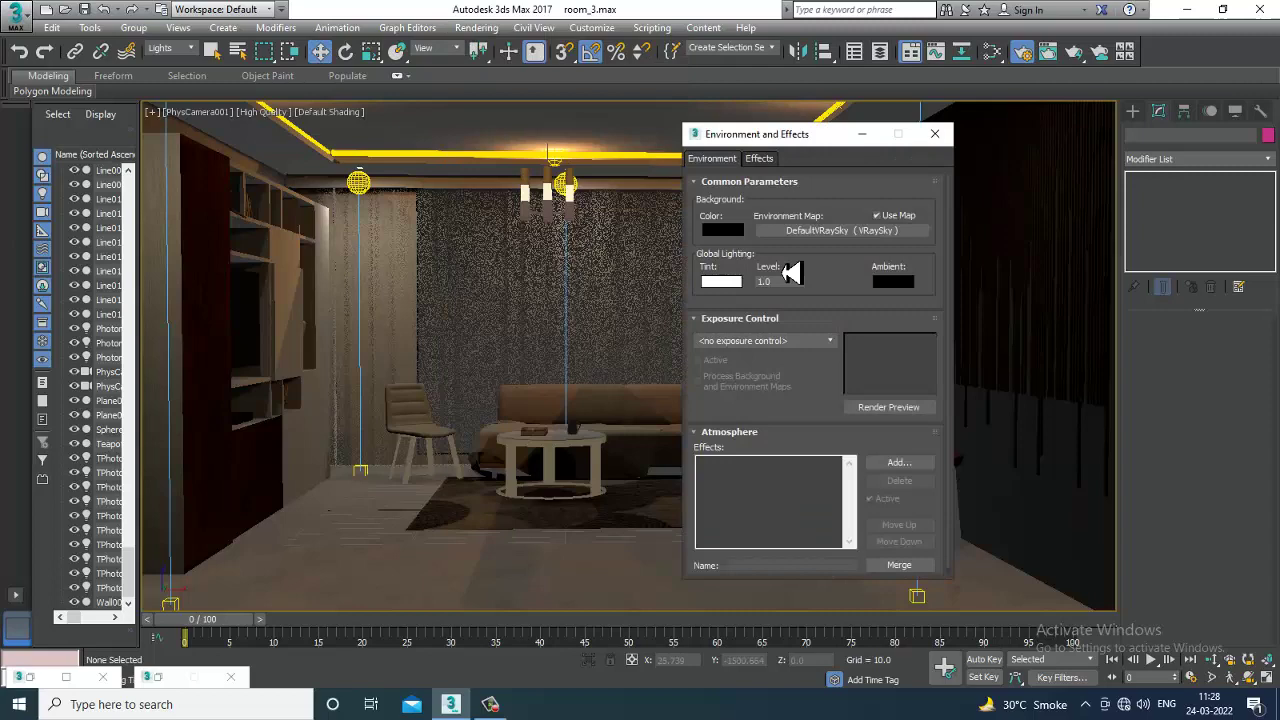
{"action": "right_click", "coordinate": [860, 235]}
{"action": "left_click", "coordinate": [900, 277]}
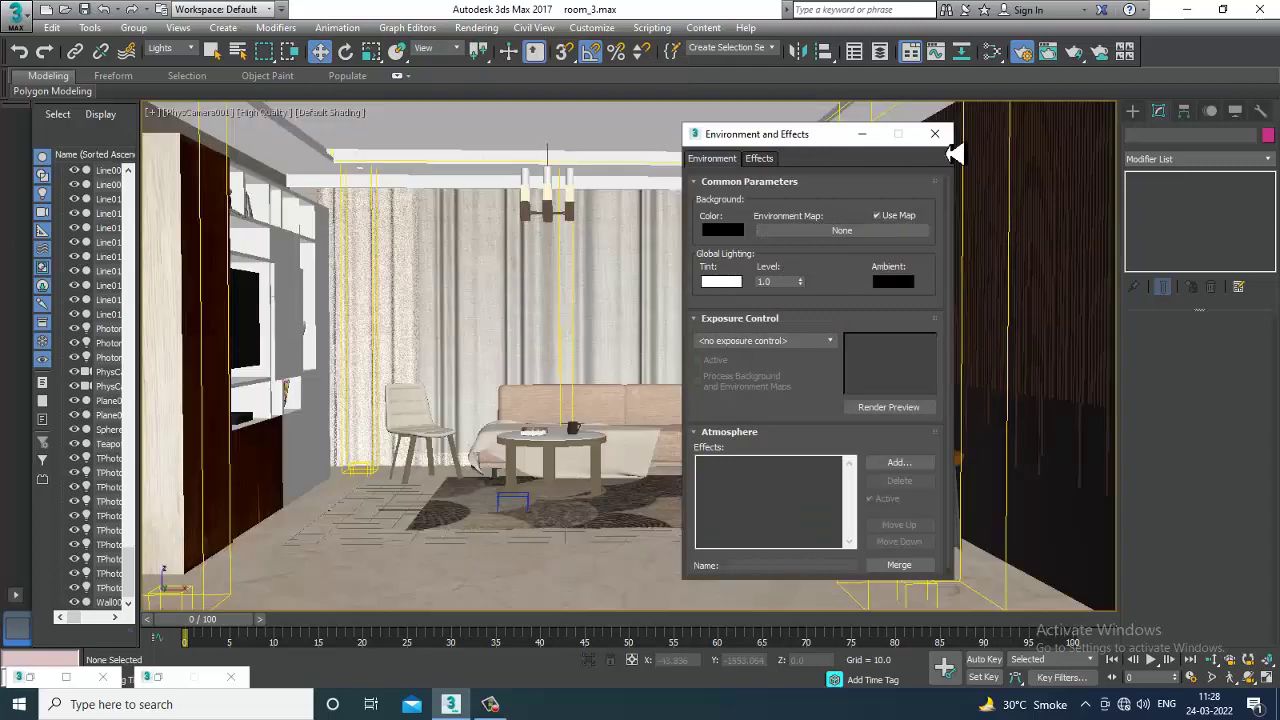
{"action": "left_click", "coordinate": [935, 133]}
{"action": "left_click", "coordinate": [476, 28]}
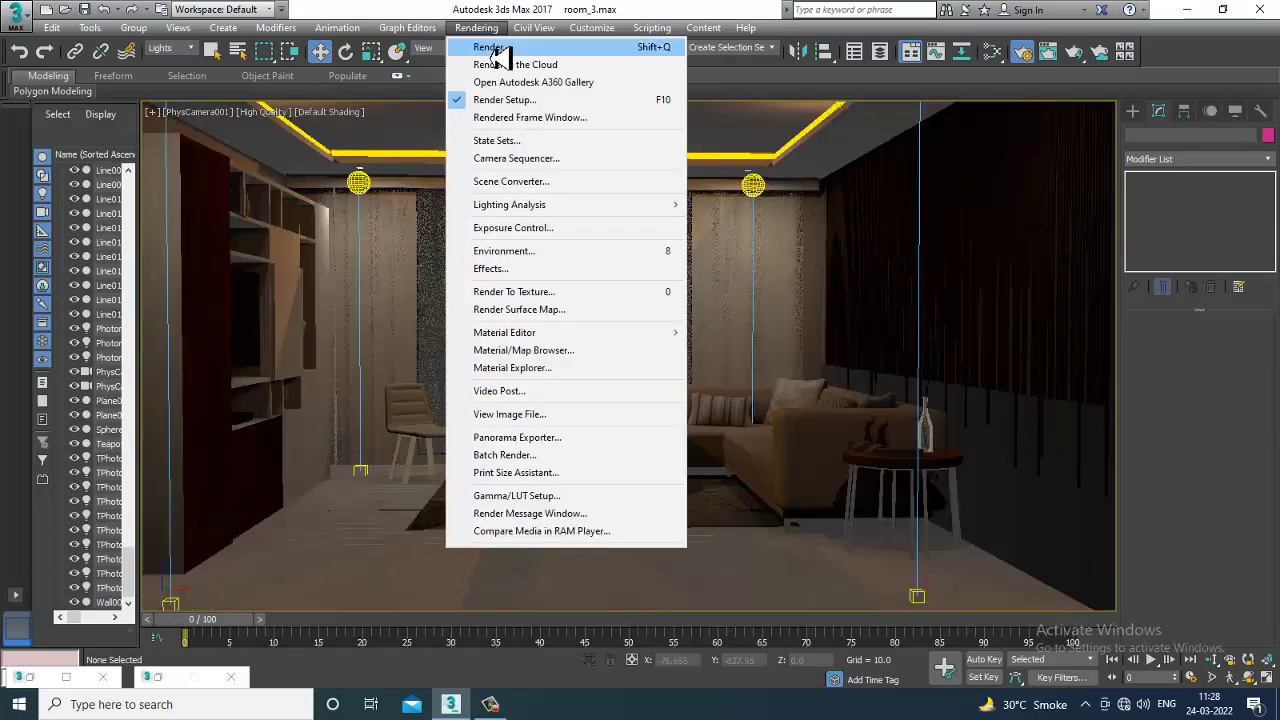
{"action": "left_click", "coordinate": [492, 48]}
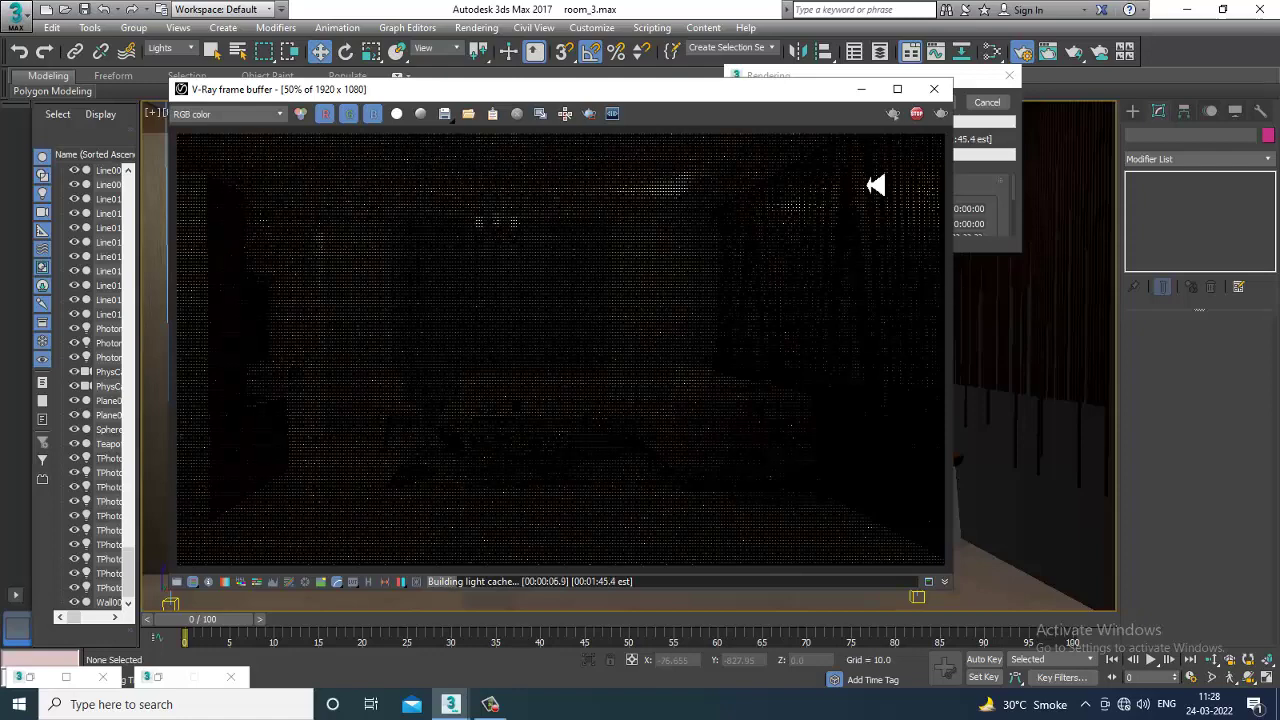
{"action": "left_click", "coordinate": [934, 90]}
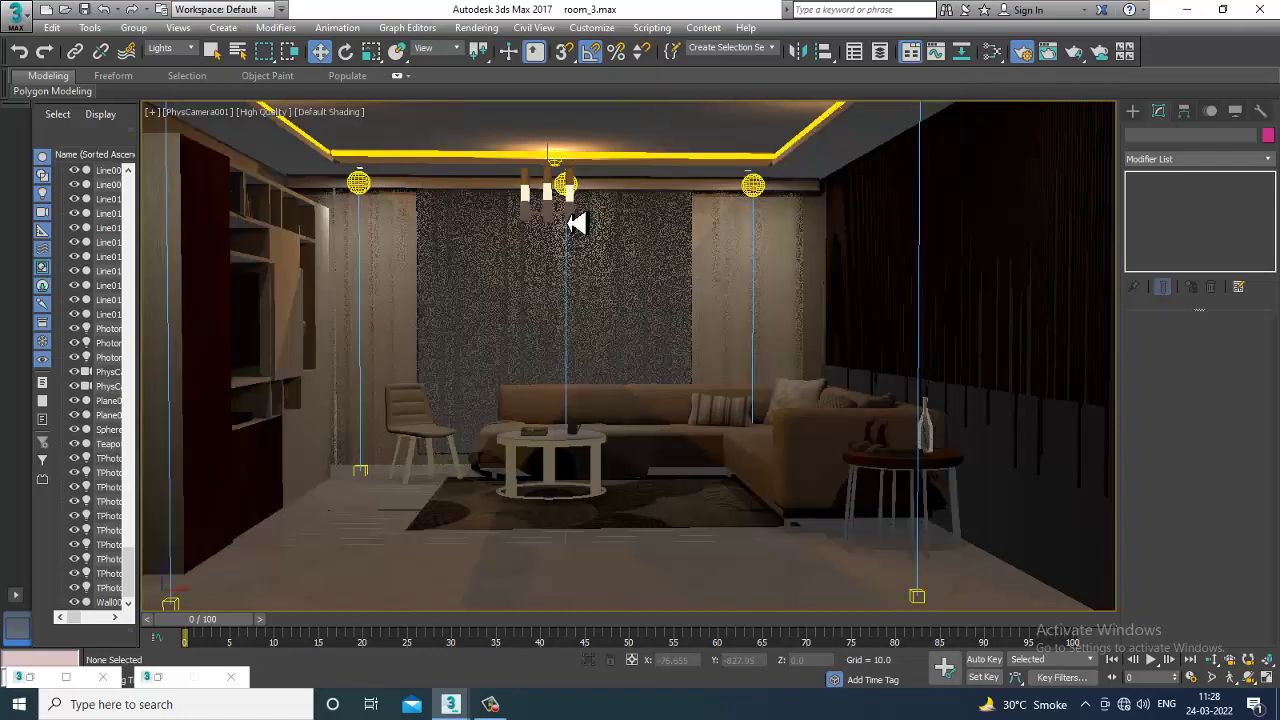
- Undo the deletion of the plane VRayLight and check the environment map slot in Environment and Effects
{"action": "left_click", "coordinate": [638, 266]}
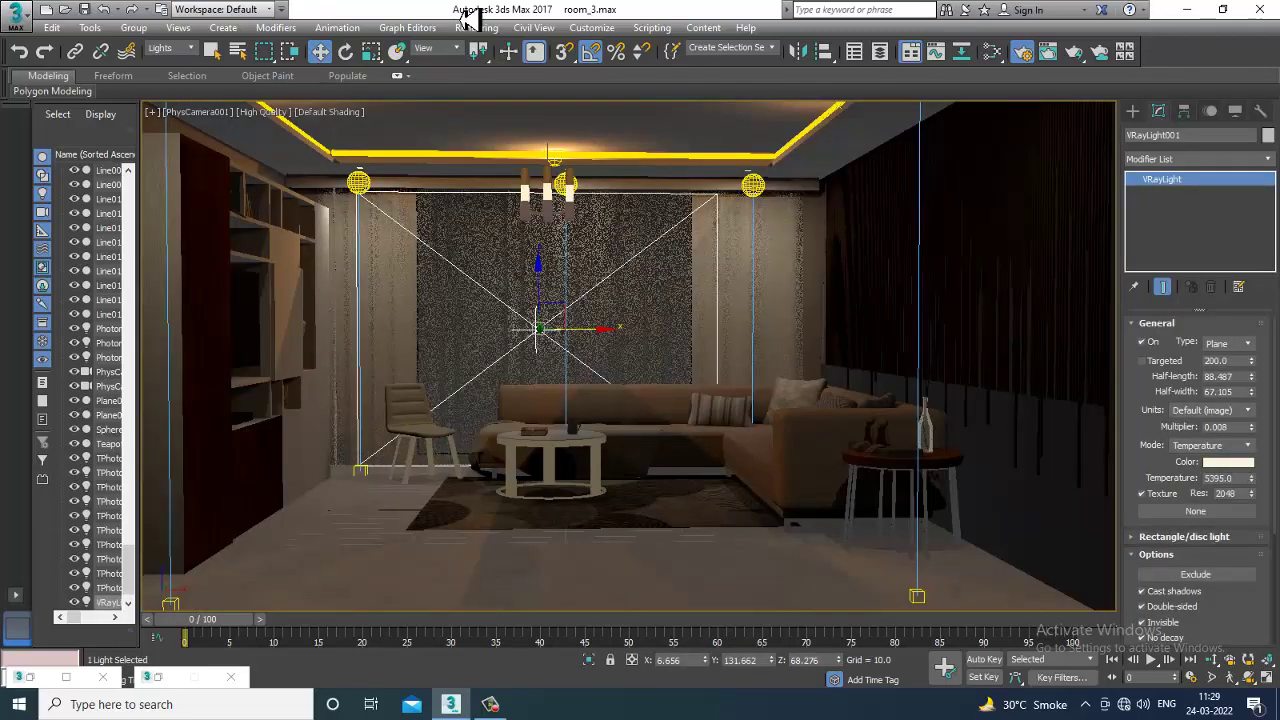
{"action": "left_click", "coordinate": [478, 28]}
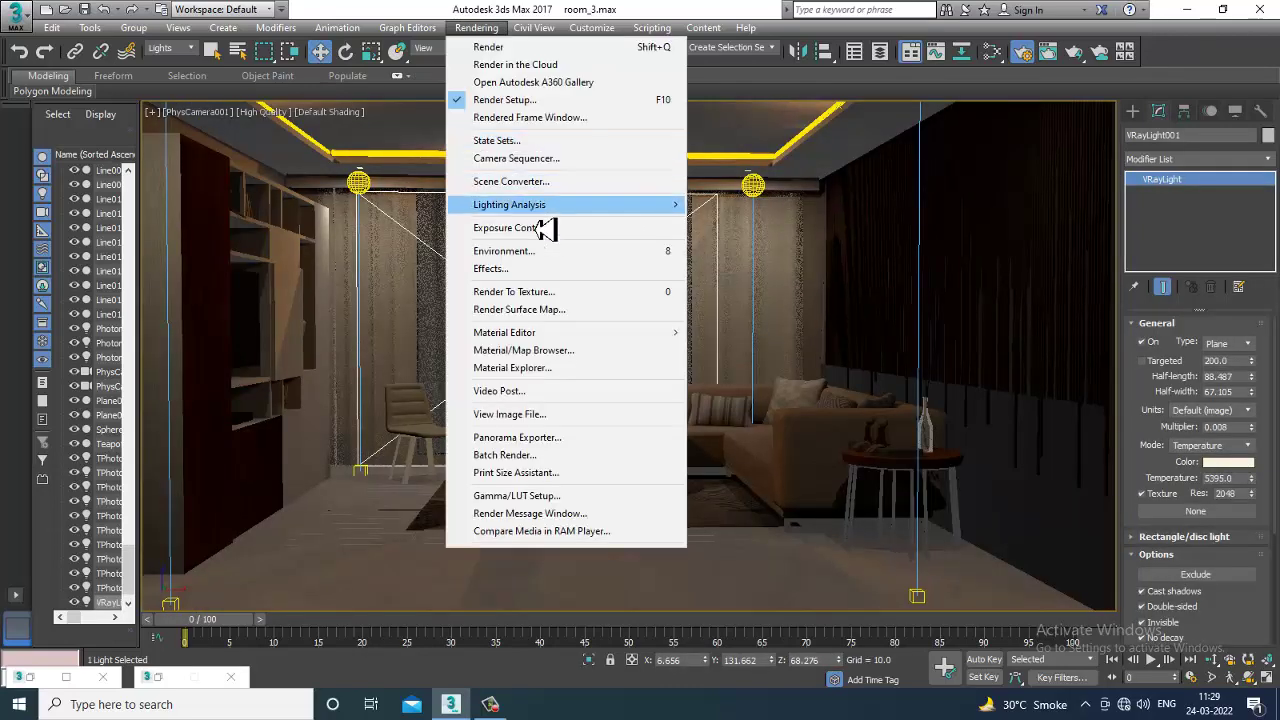
{"action": "left_click", "coordinate": [548, 253]}
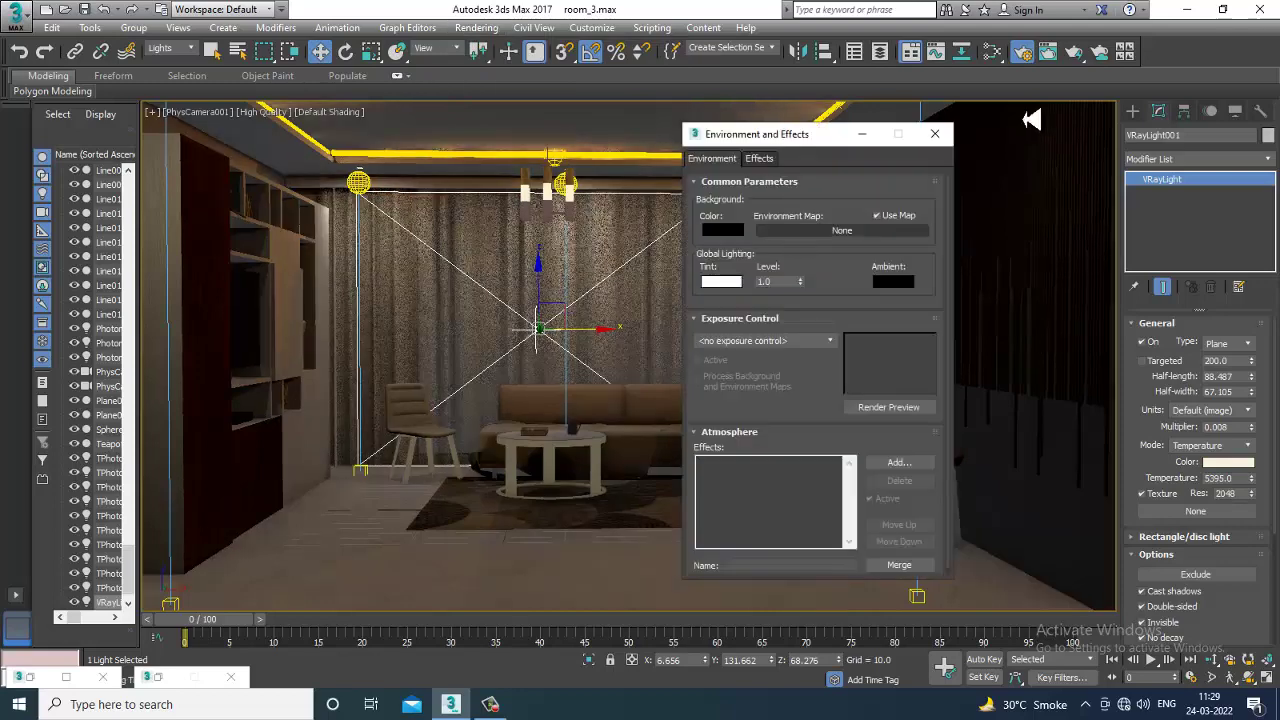
{"action": "left_click", "coordinate": [950, 136]}
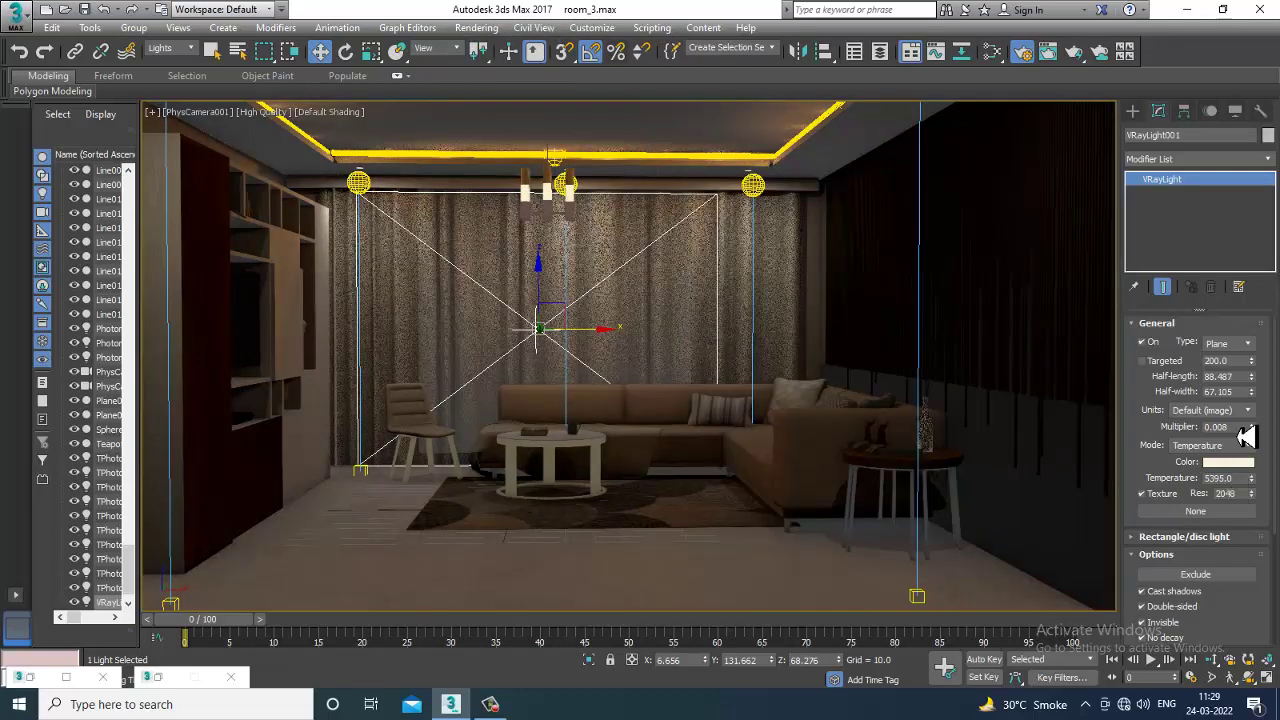
- Set the restored VRayLight's multiplier to 0.05 and test render without the sky map
{"action": "double_click", "coordinate": [1219, 426]}
{"action": "type", "text": "0."}
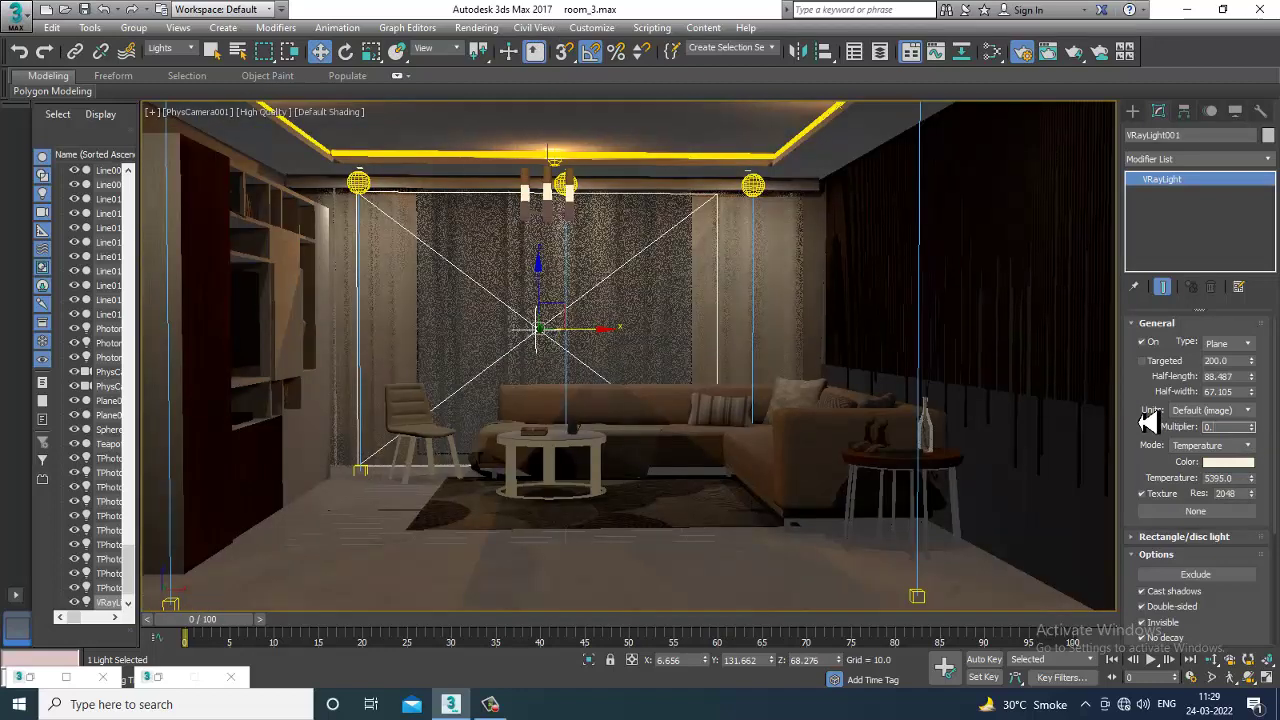
{"action": "type", "text": "05"}
{"action": "key", "text": "Return"}
{"action": "left_click", "coordinate": [476, 27]}
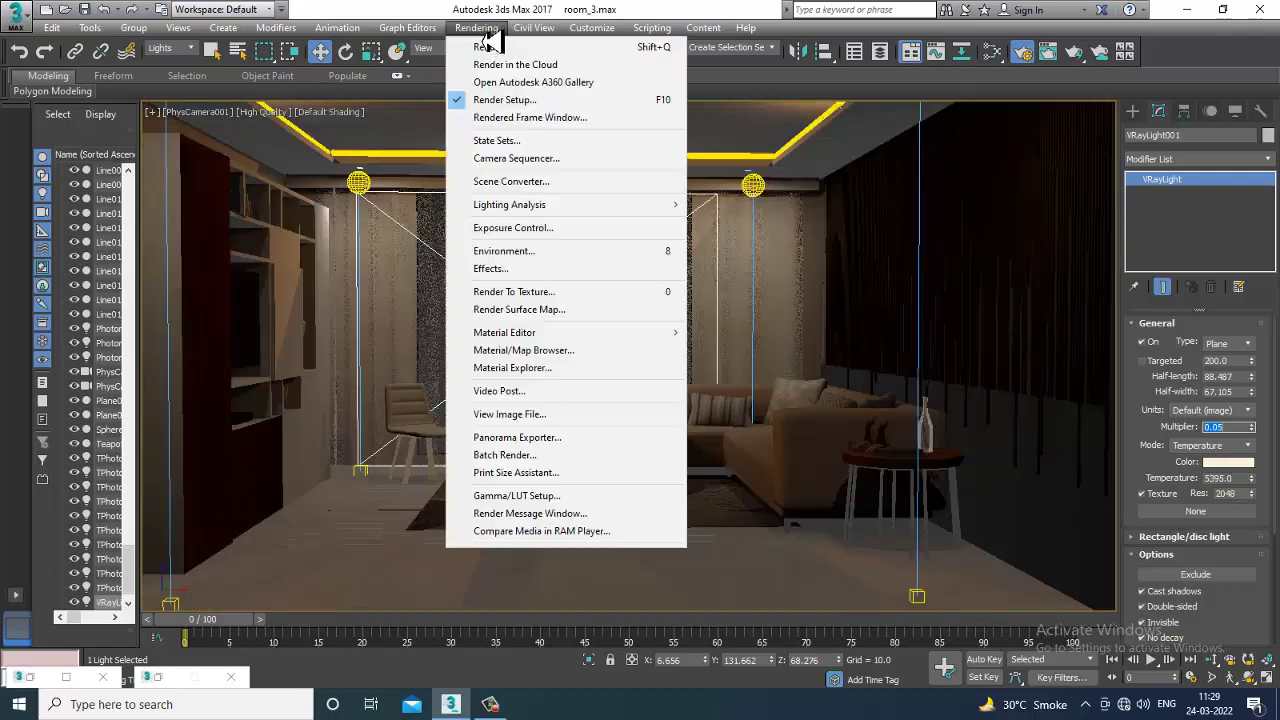
{"action": "left_click", "coordinate": [503, 44]}
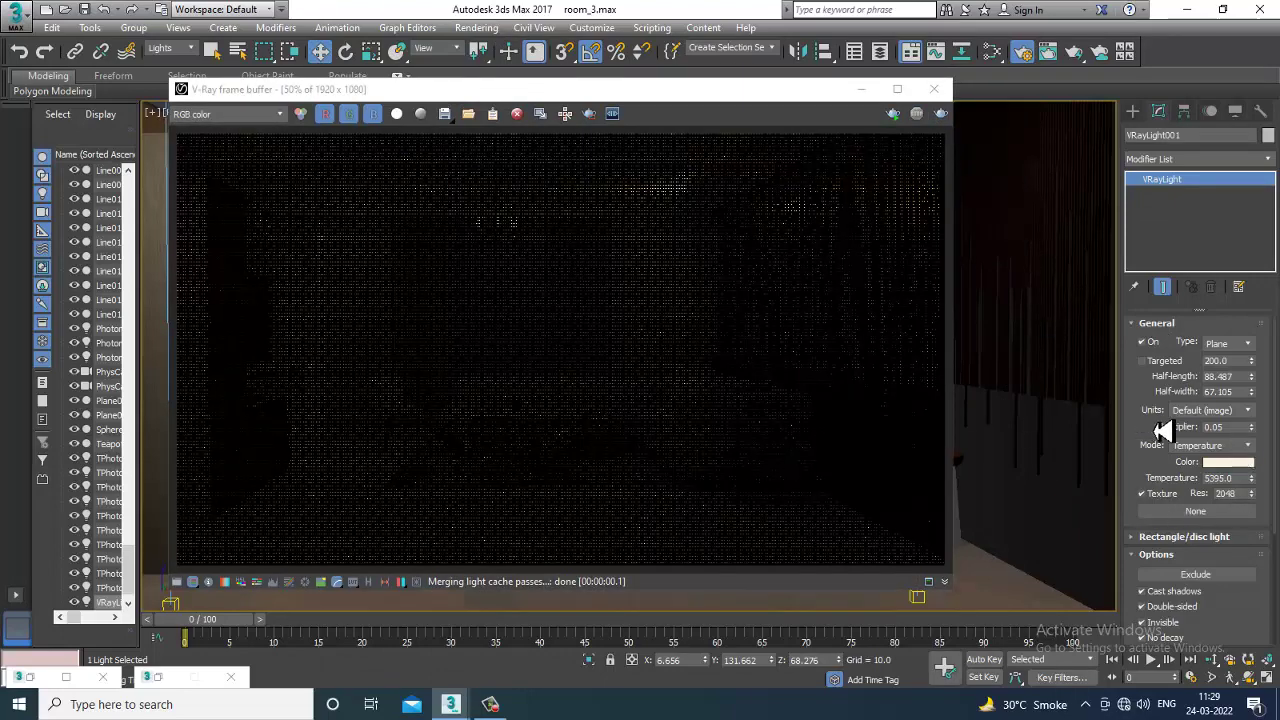
- Raise the VRayLight multiplier to 2.0 and repeat the test render
{"action": "left_click", "coordinate": [1226, 428]}
{"action": "type", "text": "2"}
{"action": "key", "text": "Return"}
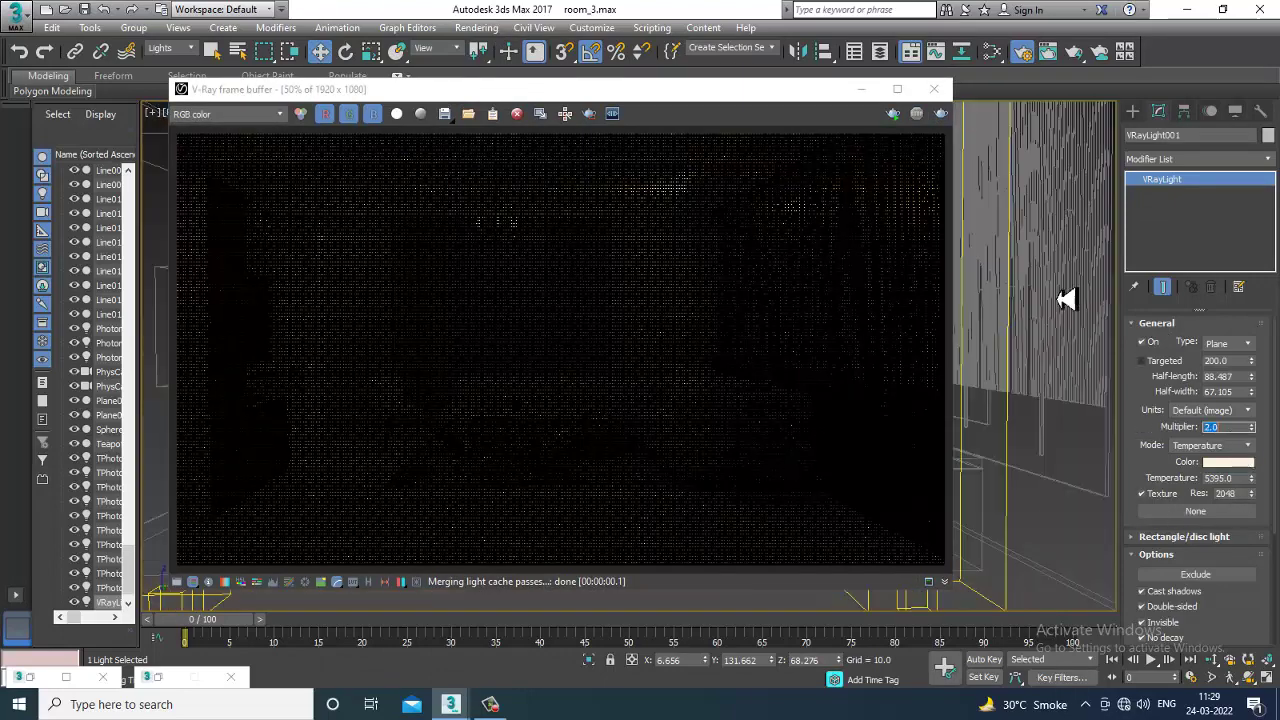
{"action": "left_click", "coordinate": [940, 113]}
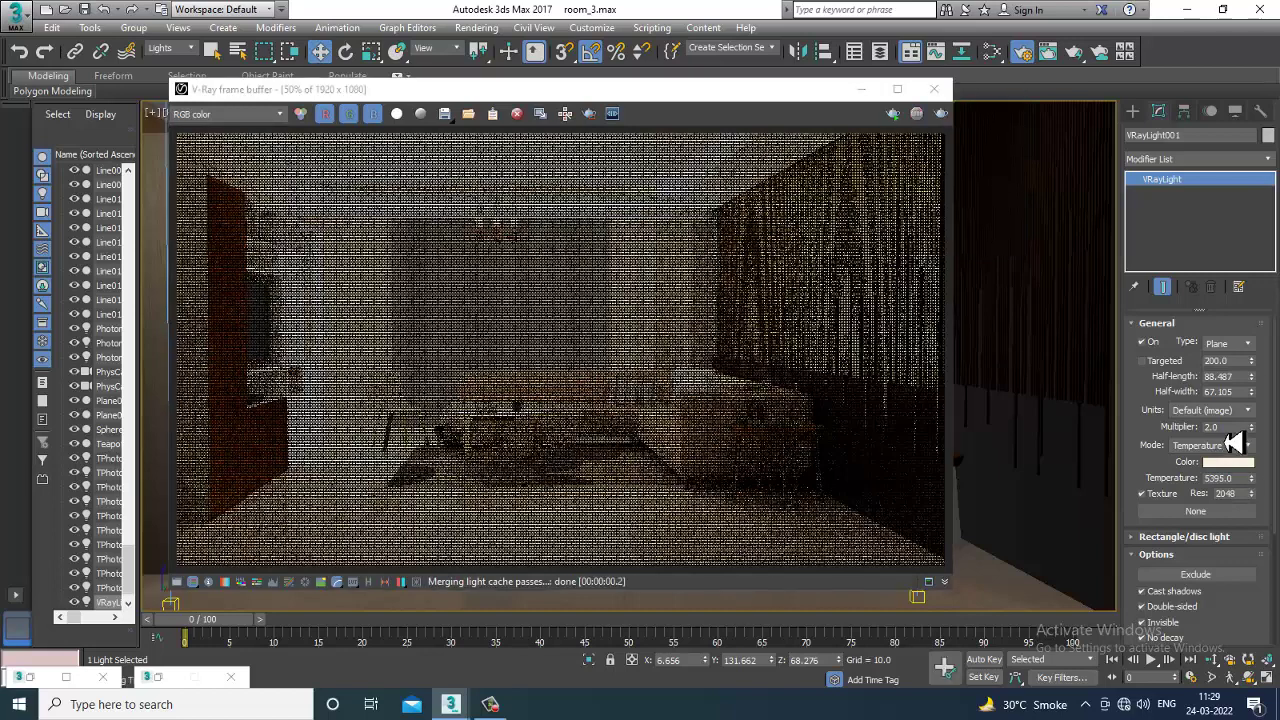
- Set the VRayLight multiplier to 0.5 and start a new test render
{"action": "double_click", "coordinate": [1198, 430]}
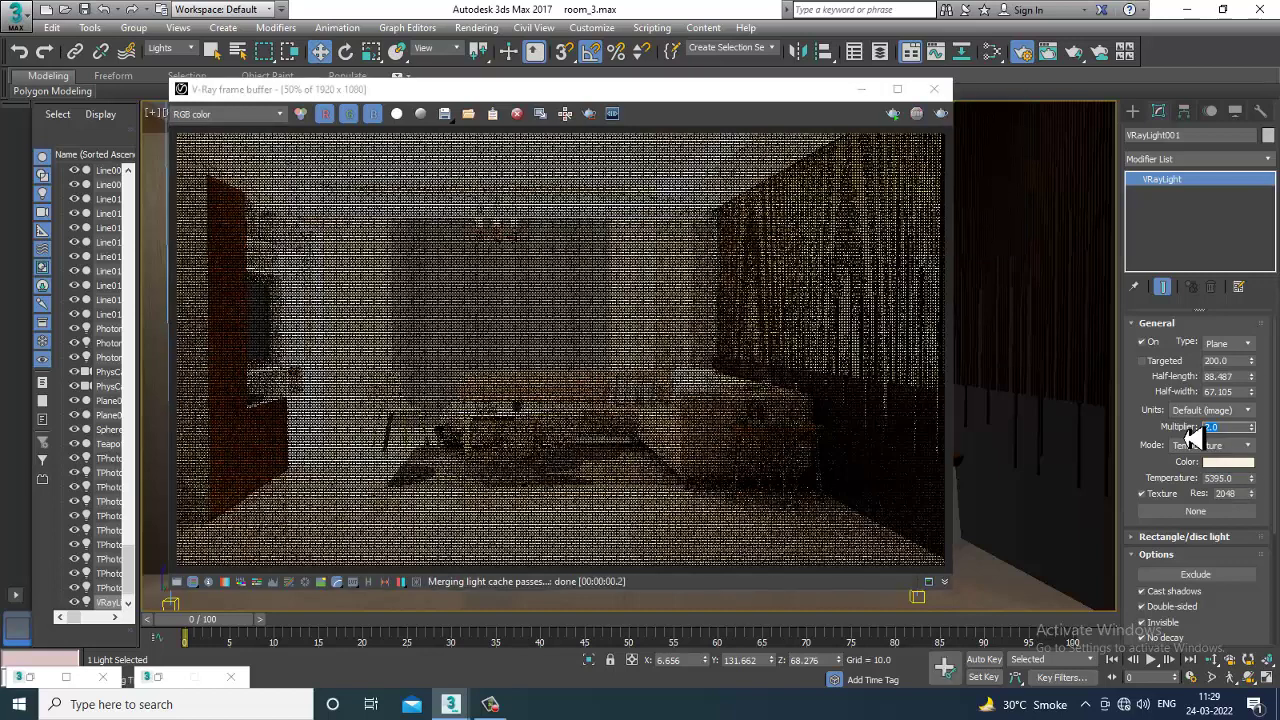
{"action": "type", "text": "2.5"}
{"action": "key", "text": "Return"}
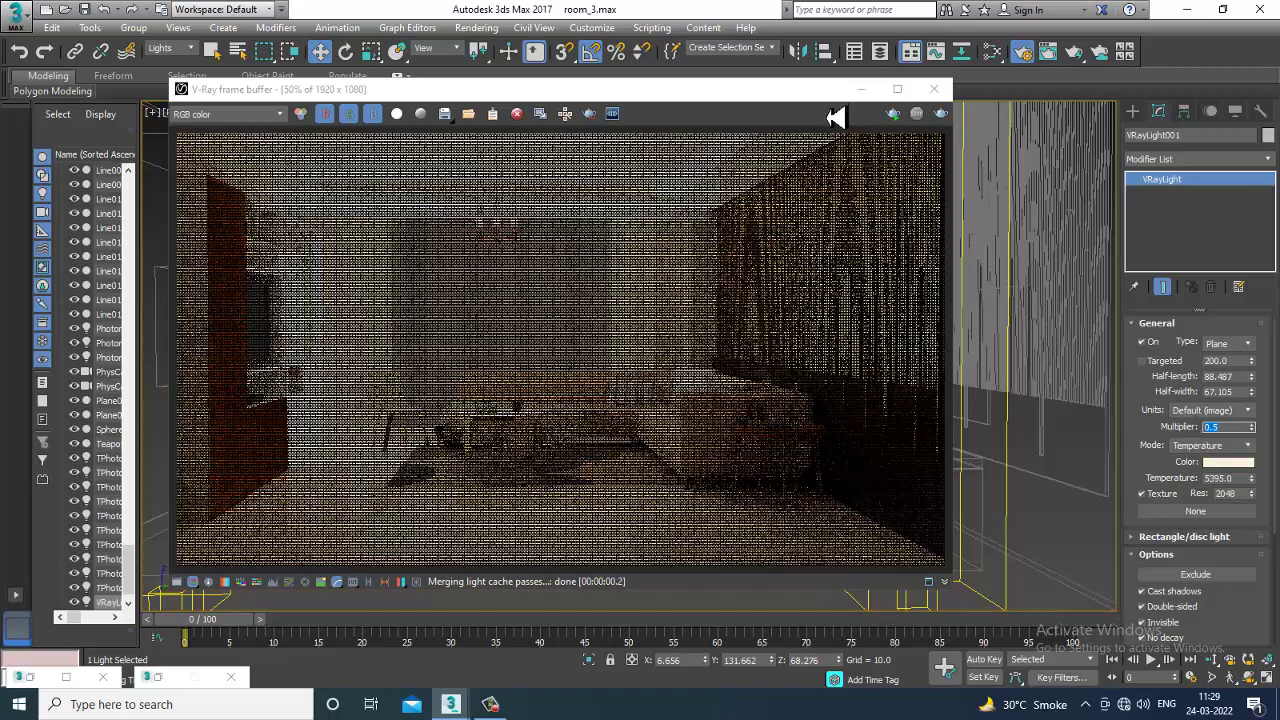
{"action": "left_click", "coordinate": [943, 115]}
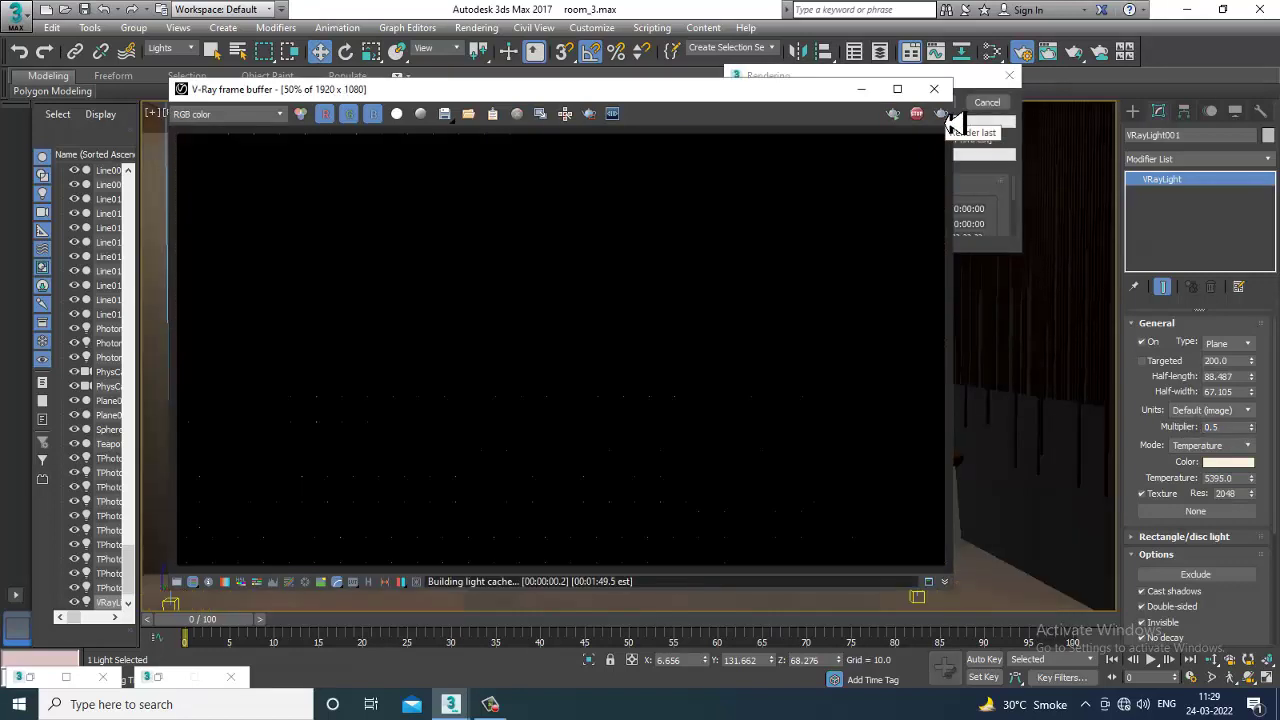